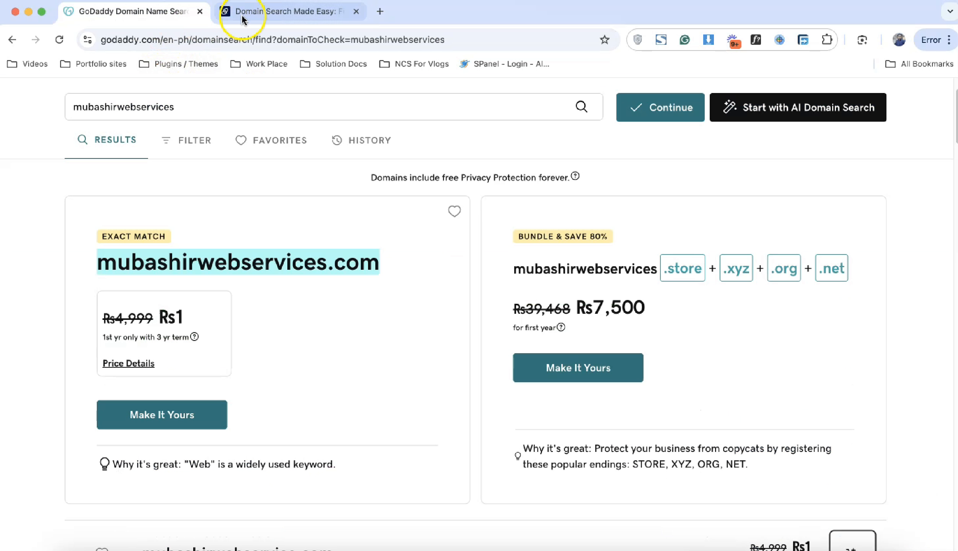
# Step: Compare the .com price on Dynadot and GoDaddy, then select Hostinger's 48-month Premium plan
pyautogui.click(243, 16)
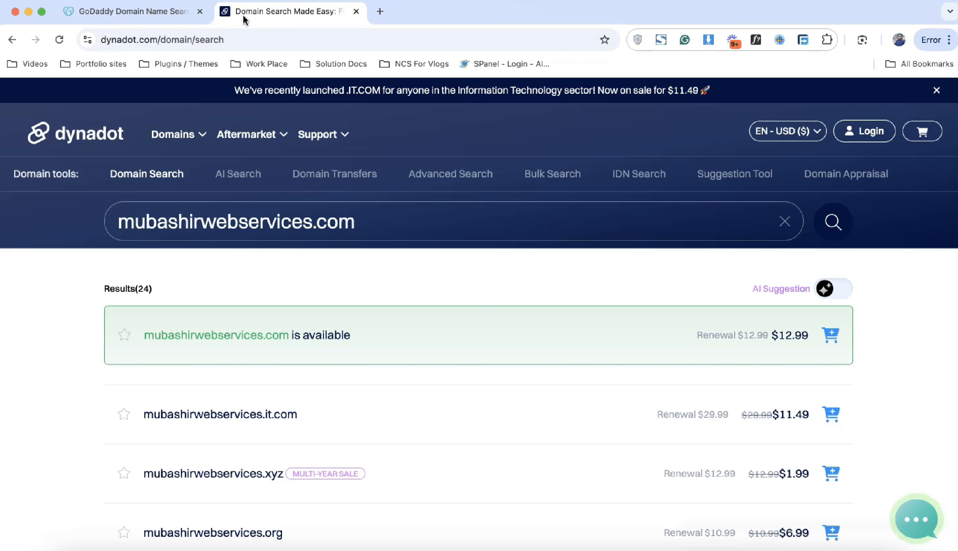
pyautogui.click(174, 15)
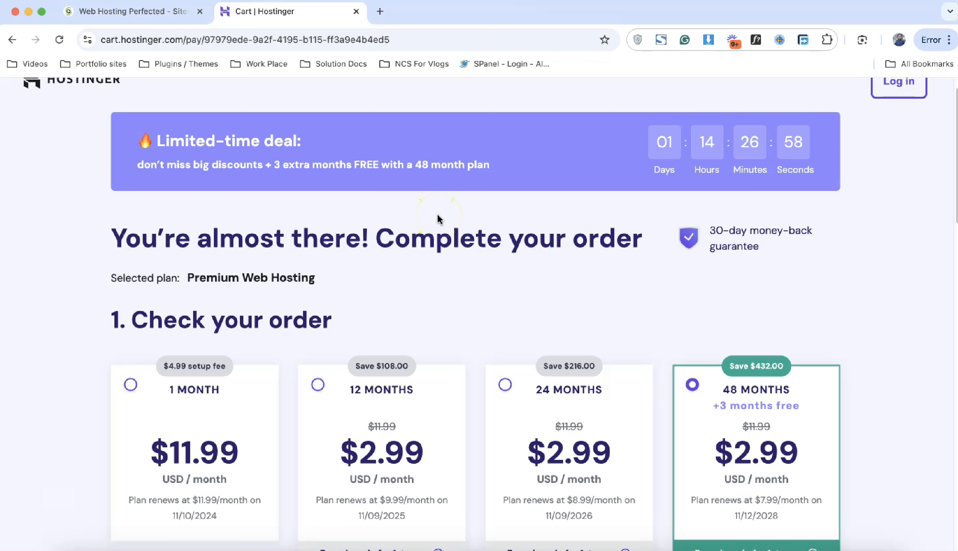
pyautogui.scroll(-3, 439, 218)
pyautogui.click(734, 264)
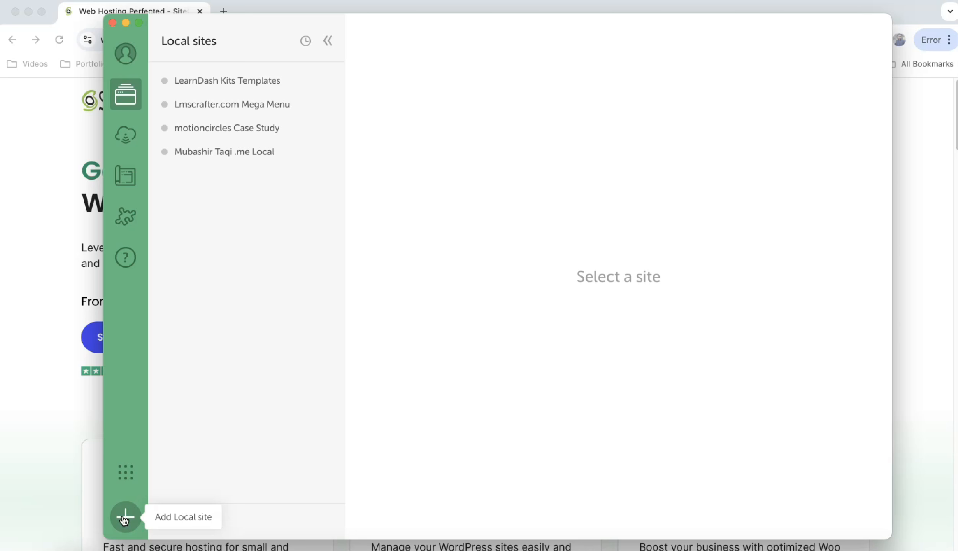
# Step: Add a new Local site using 'Create a new site' and continue through setup
pyautogui.click(123, 516)
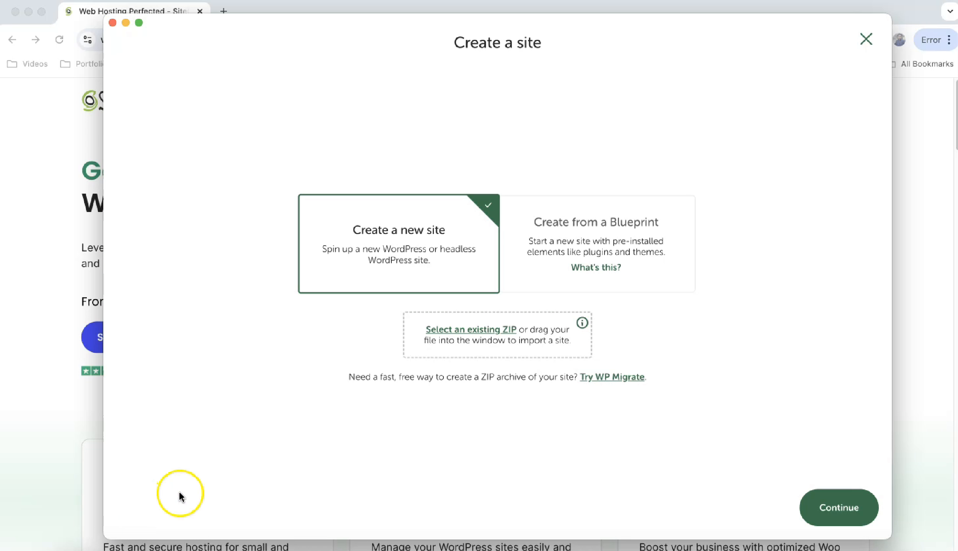
pyautogui.click(418, 243)
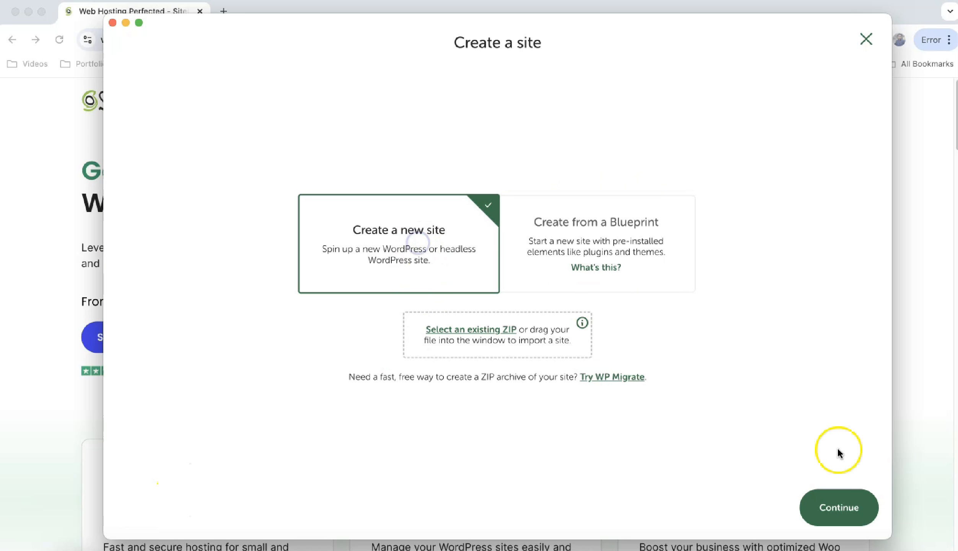
pyautogui.click(857, 508)
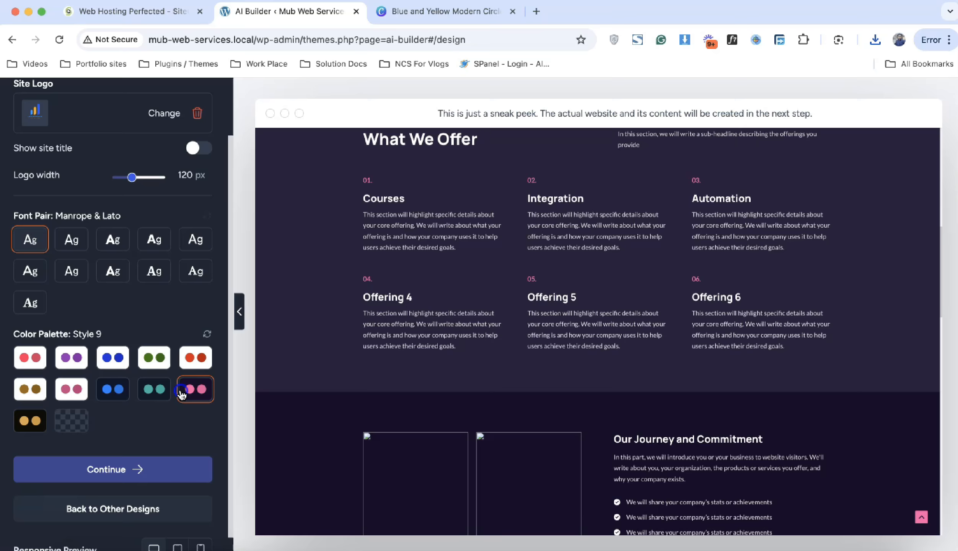
# Step: Preview three different colour palettes in AI Builder, then tick the eCommerce option
pyautogui.click(125, 357)
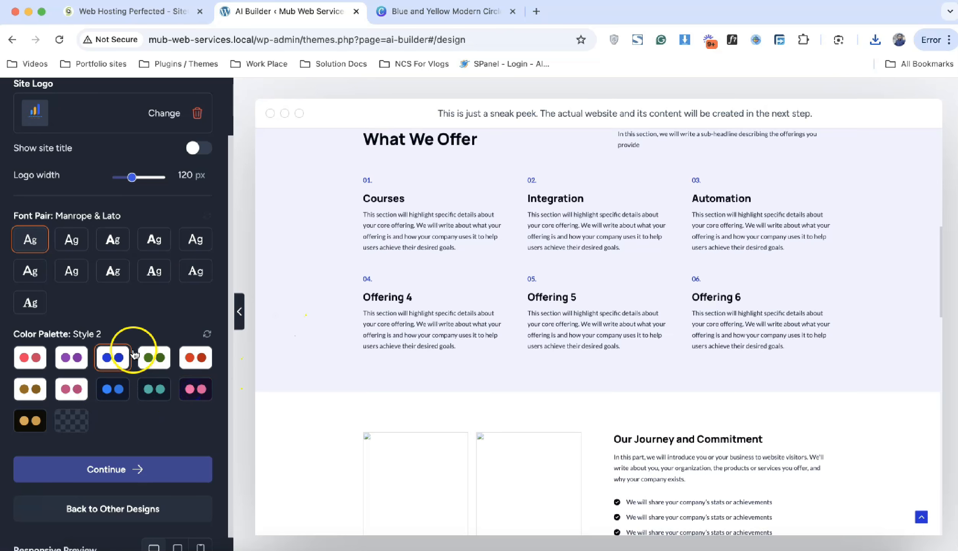
pyautogui.click(72, 357)
pyautogui.click(30, 358)
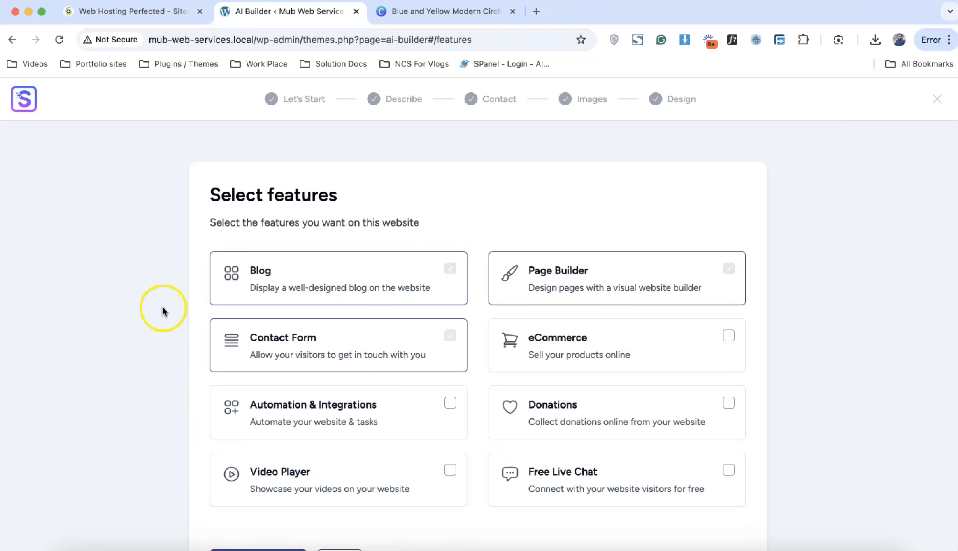
pyautogui.scroll(-3, 153, 291)
pyautogui.click(674, 279)
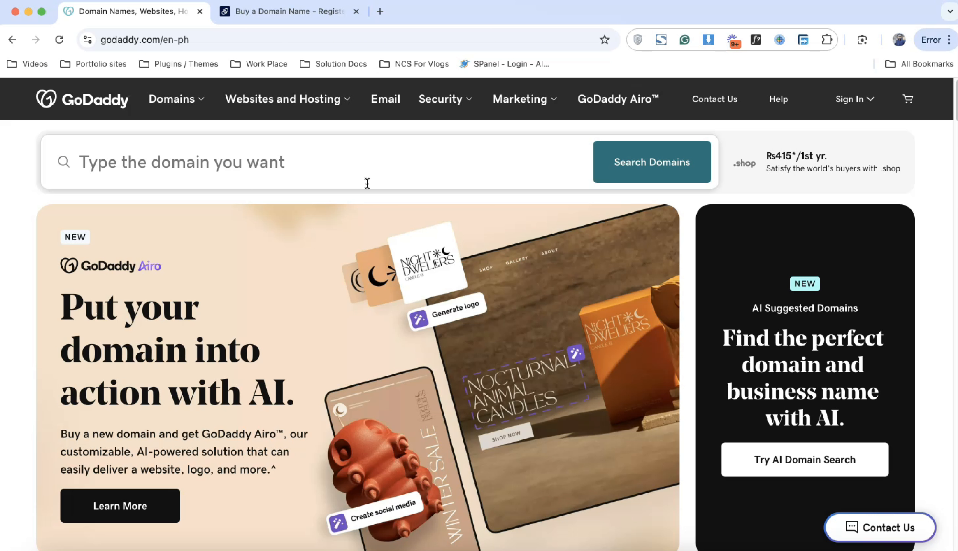
pyautogui.click(259, 102)
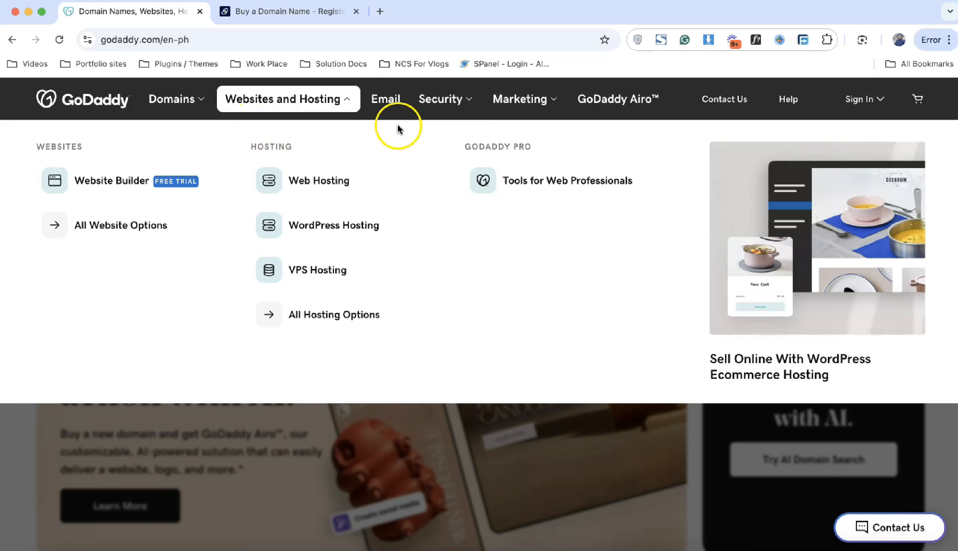
pyautogui.click(442, 103)
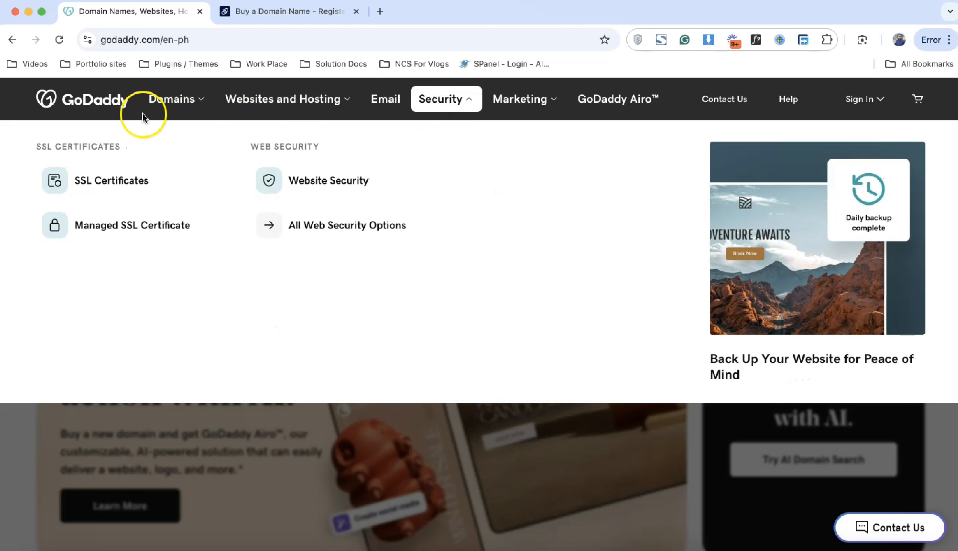
pyautogui.click(102, 102)
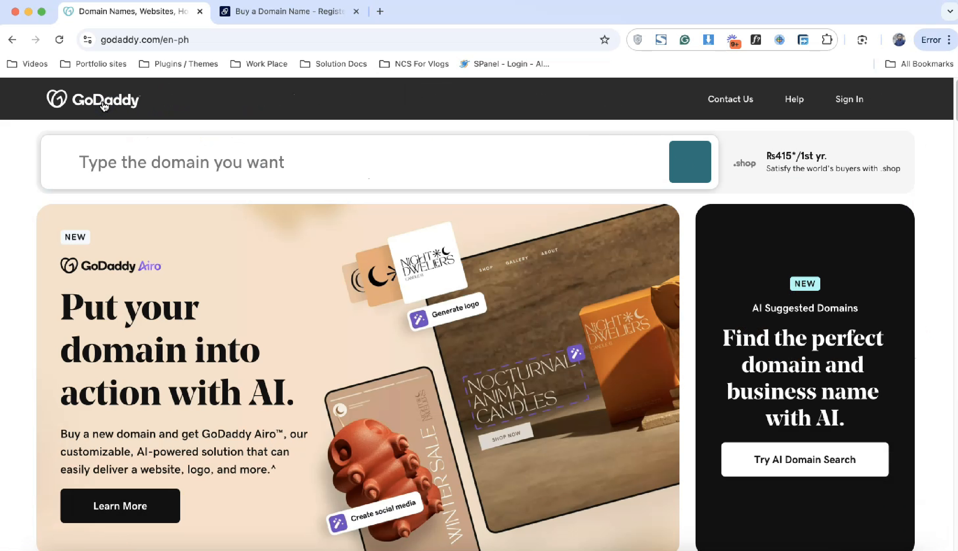
pyautogui.click(293, 13)
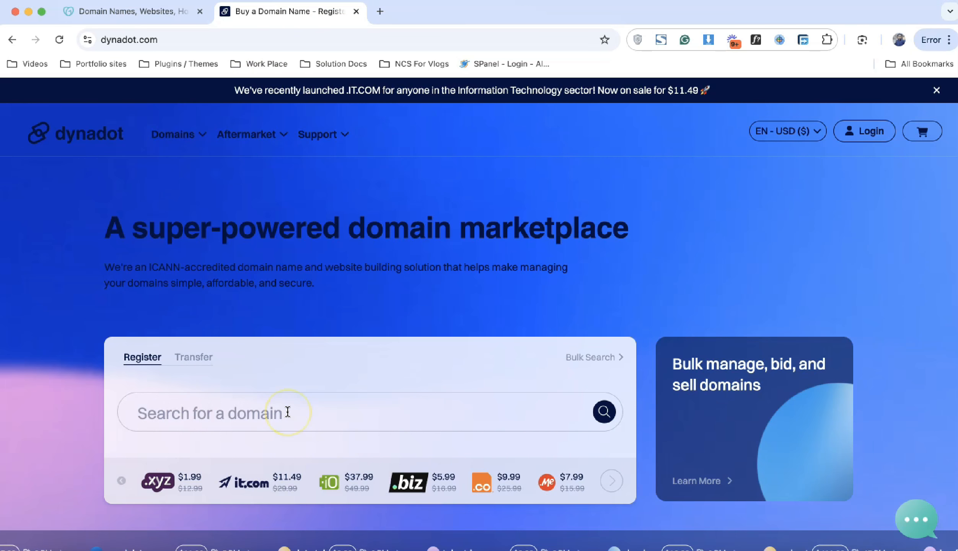
pyautogui.click(133, 12)
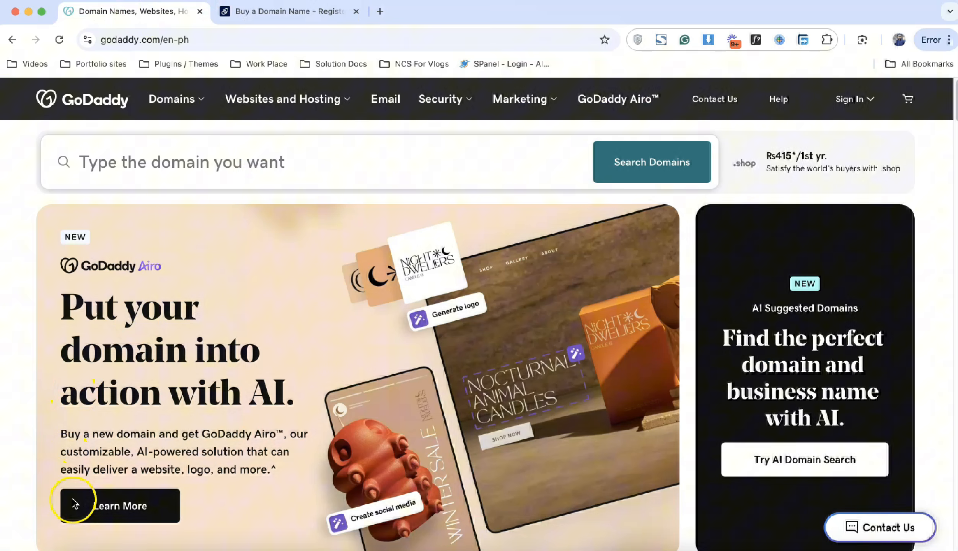
pyautogui.click(272, 155)
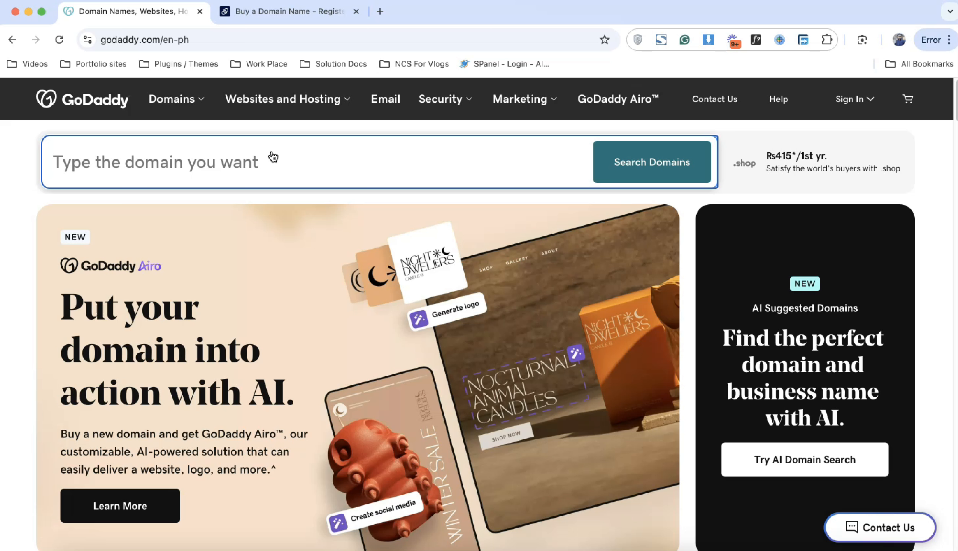
# Step: Search GoDaddy for the mubashirwebservices domain, fixing the typo first
pyautogui.write('m')
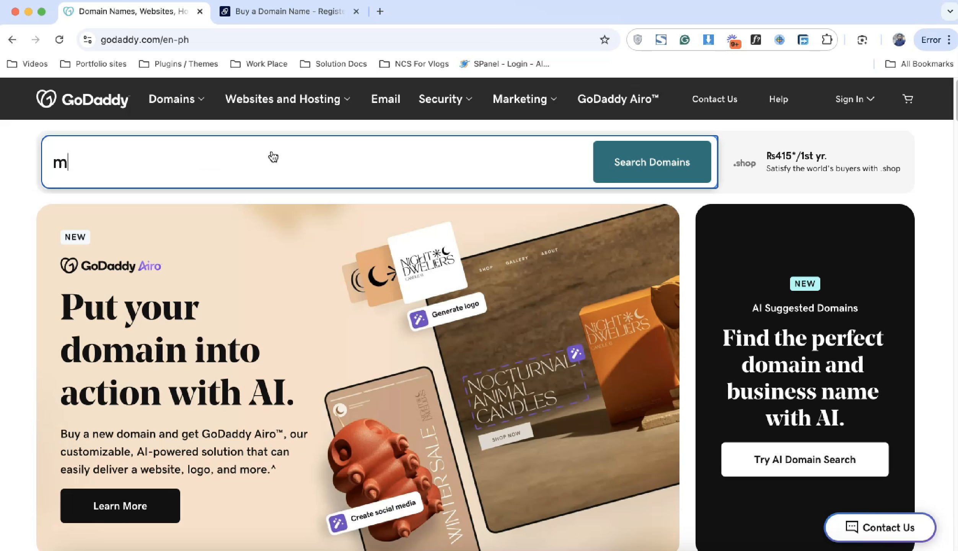
pyautogui.write('ubashirwebservioc')
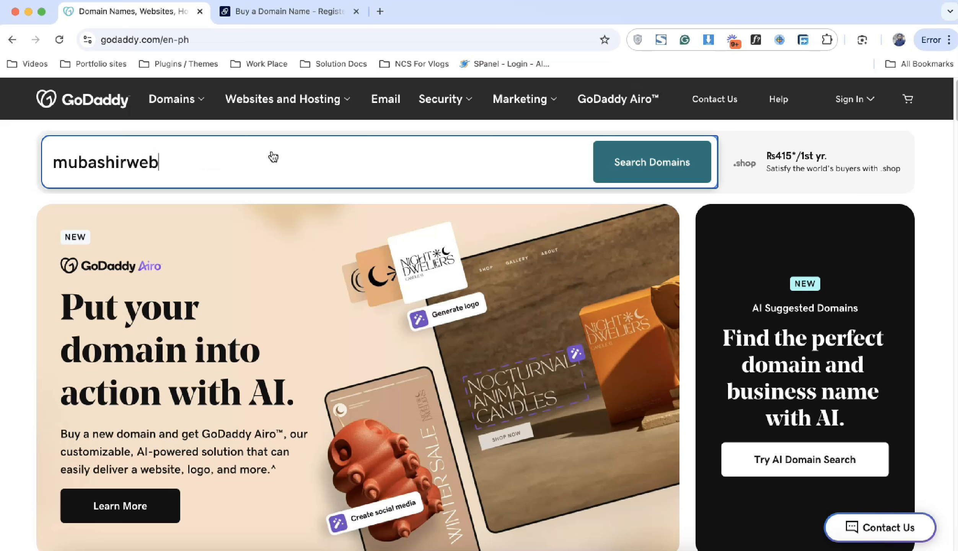
pyautogui.press('BackSpace')
pyautogui.press('BackSpace')
pyautogui.write('ces')
pyautogui.press('Return')
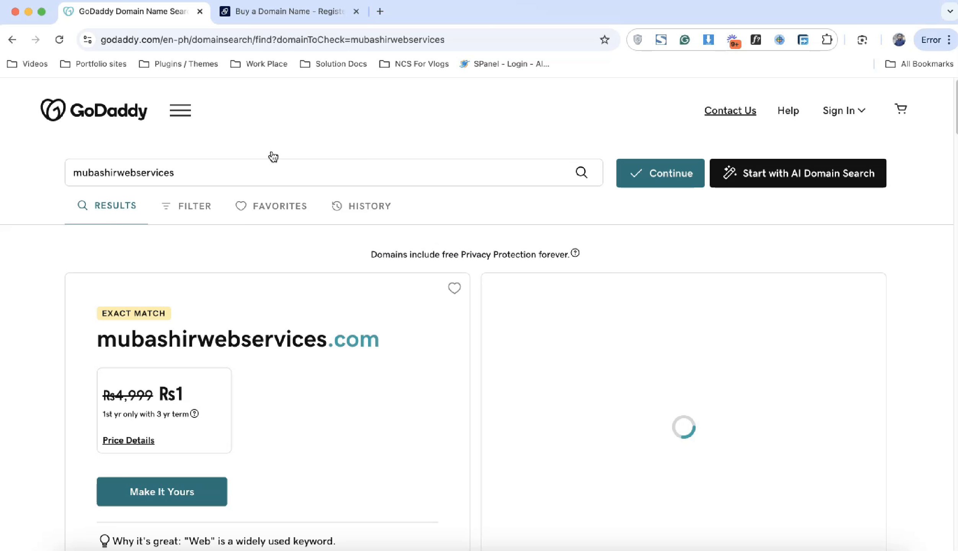
# Step: Note the Rs1 first-year price and select the exact-match .com domain name
pyautogui.scroll(-3, 272, 156)
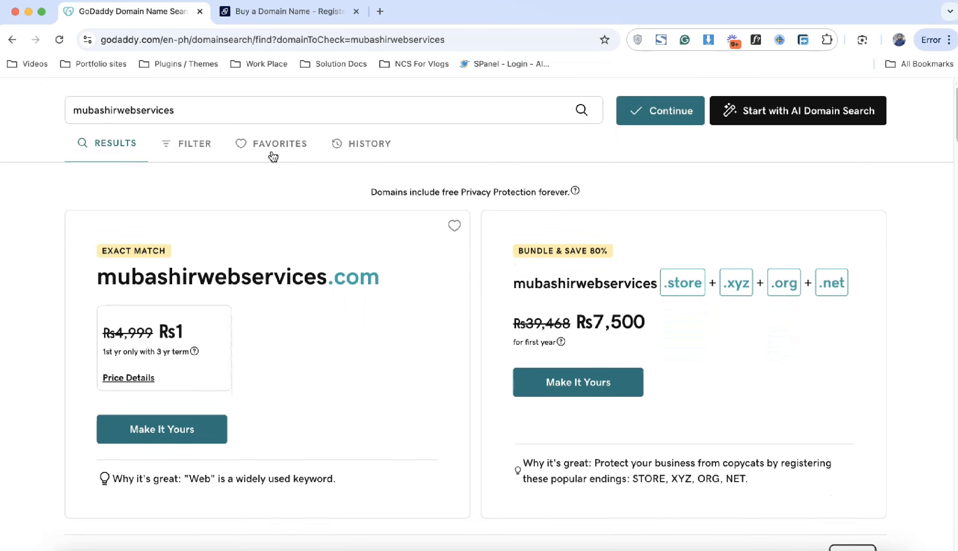
pyautogui.click(155, 214)
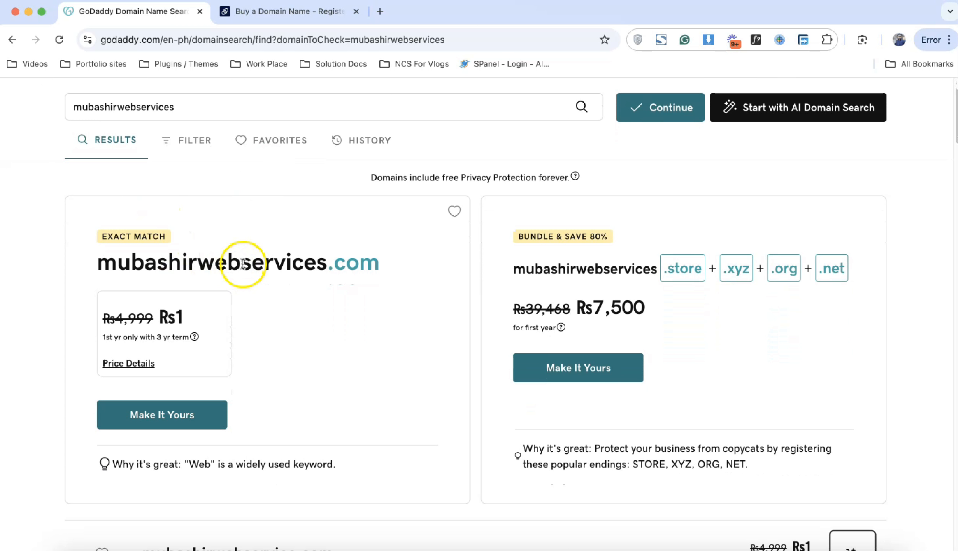
pyautogui.doubleClick(180, 317)
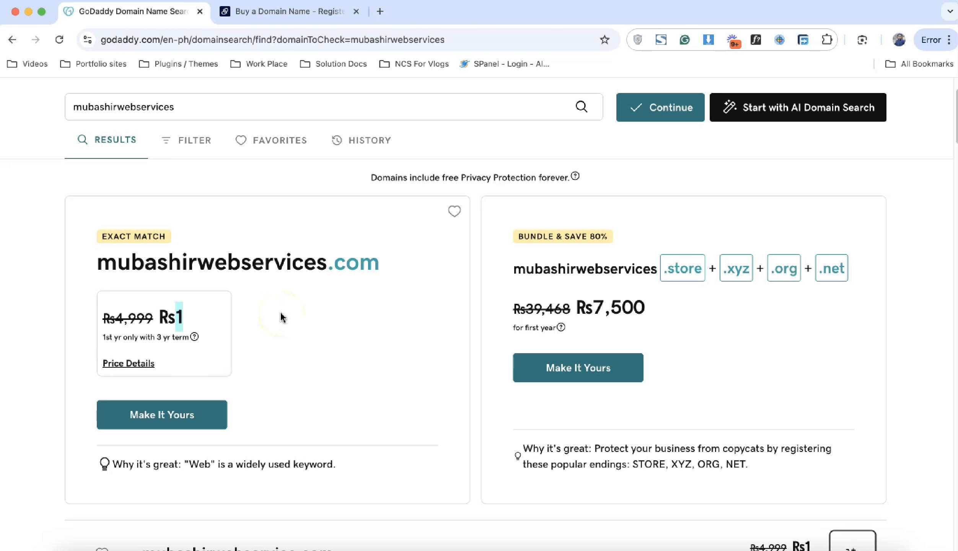
pyautogui.tripleClick(276, 264)
pyautogui.press('super+c')
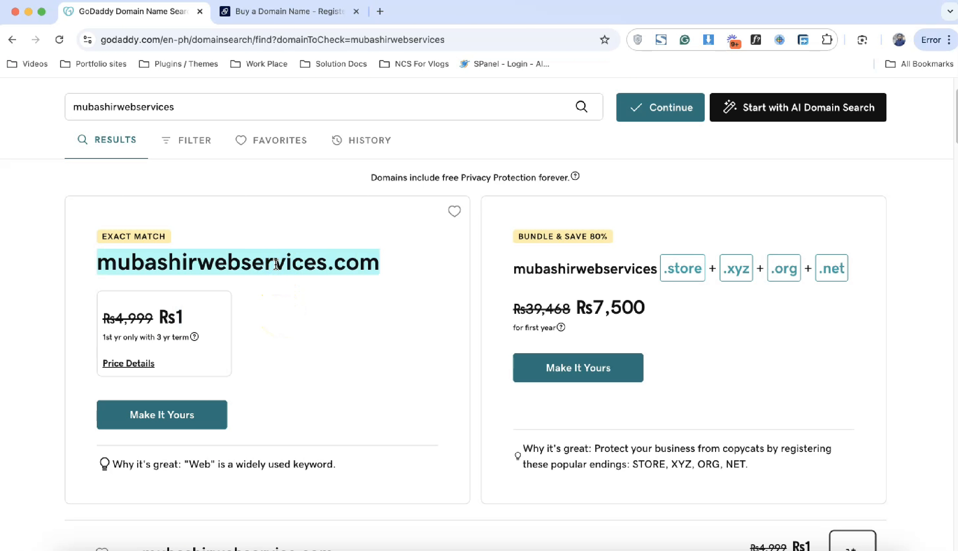
pyautogui.click(300, 12)
# Step: Paste mubashirwebservices.com into Dynadot's search and run it
pyautogui.click(332, 412)
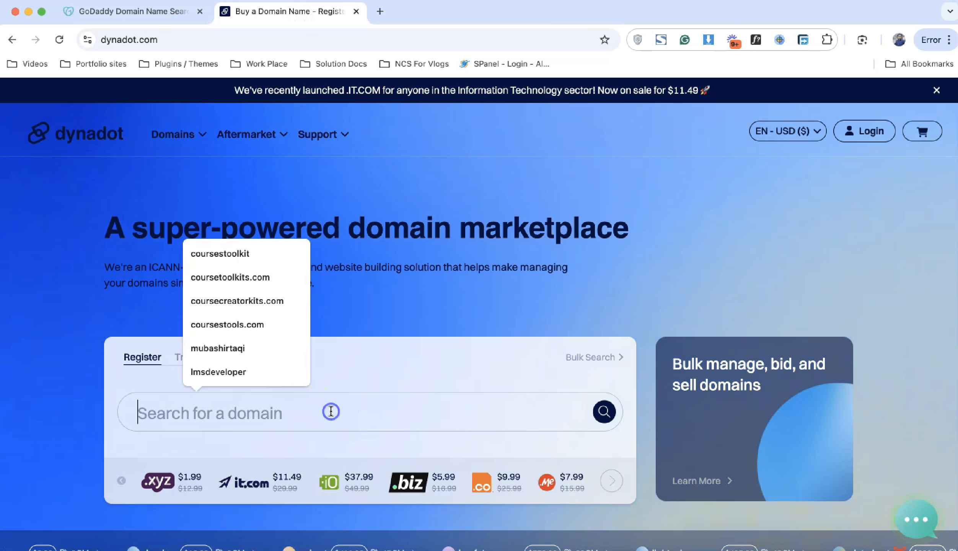
pyautogui.press('super+v')
pyautogui.press('Return')
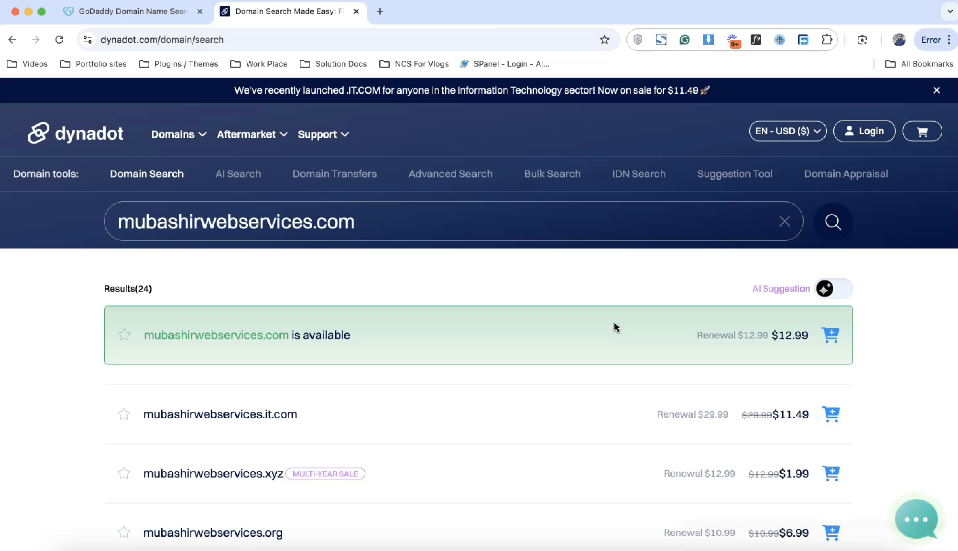
# Step: Compare Dynadot's $12.99 price against GoDaddy's results for the same domain
pyautogui.click(154, 11)
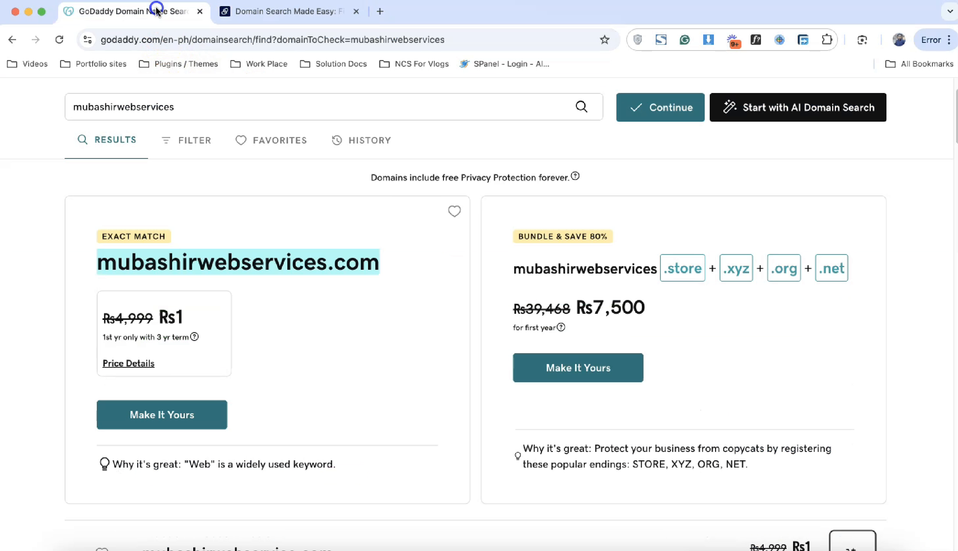
pyautogui.click(224, 11)
pyautogui.click(166, 15)
pyautogui.click(237, 12)
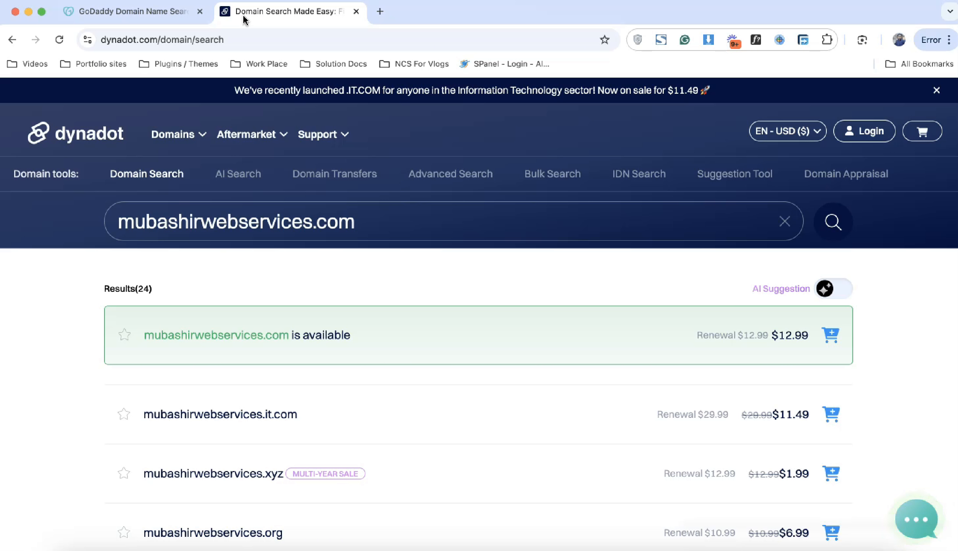
pyautogui.click(180, 24)
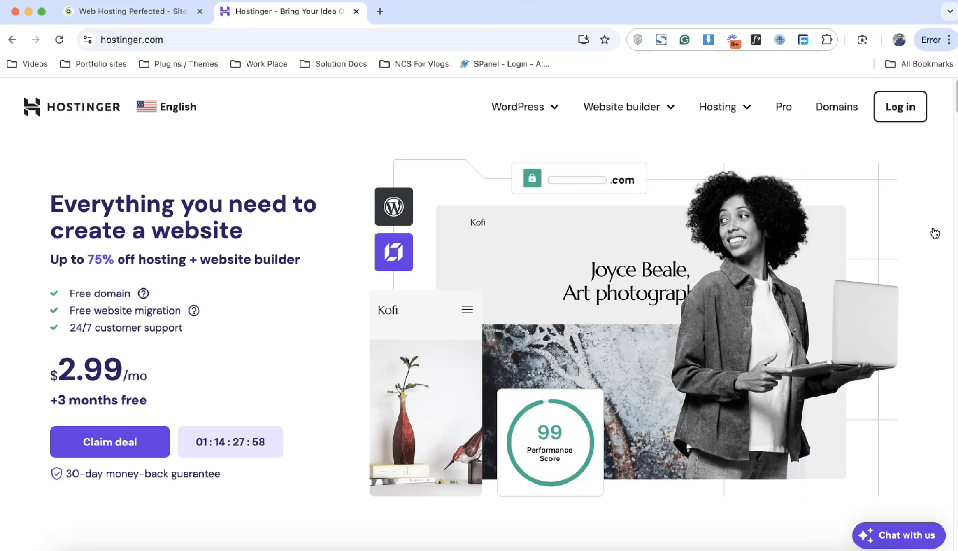
# Step: Compare SiteGround's $3.99 starting price with Hostinger's $2.99 monthly price
pyautogui.click(154, 17)
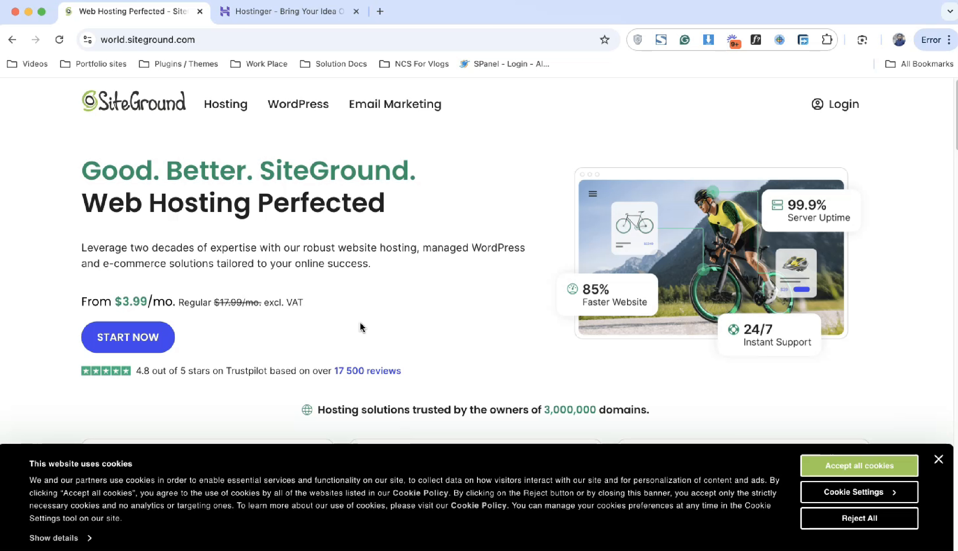
pyautogui.tripleClick(131, 303)
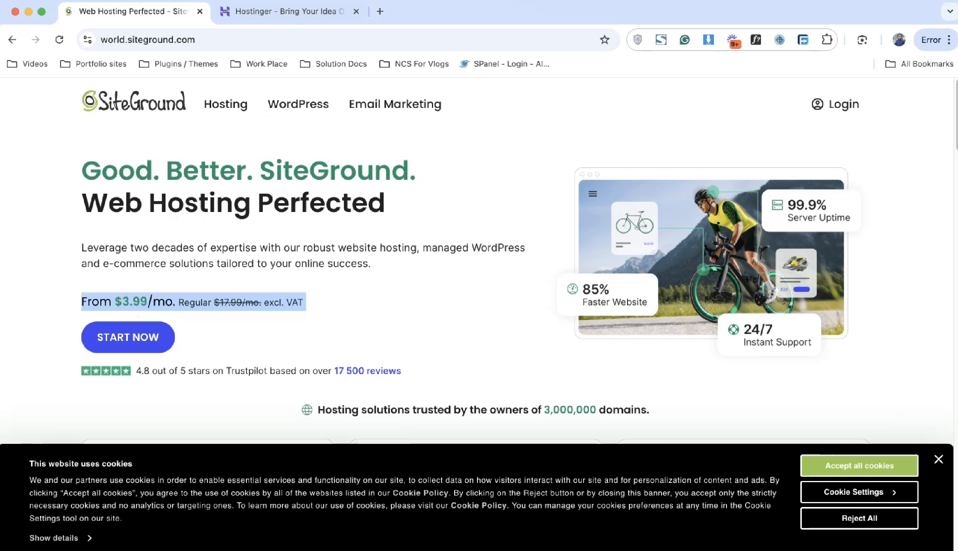
pyautogui.click(294, 12)
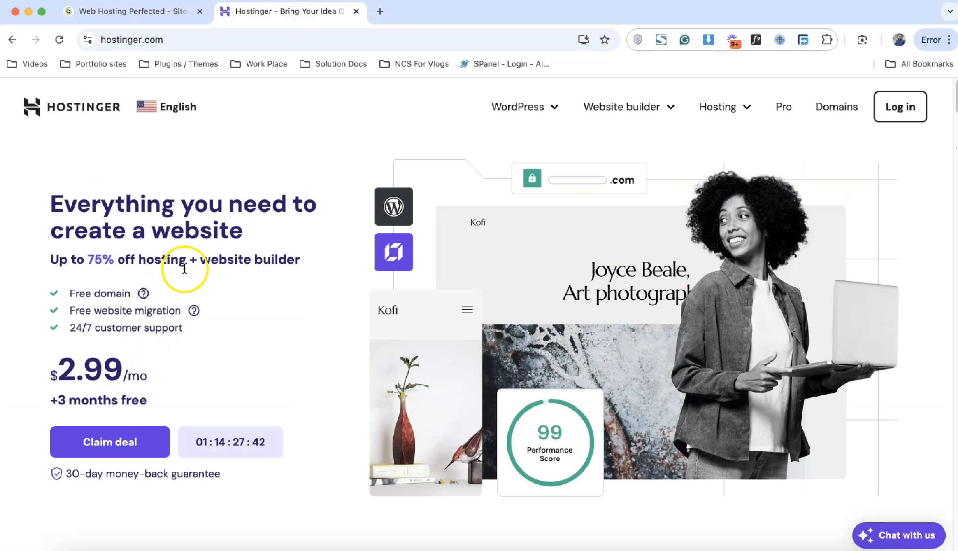
pyautogui.doubleClick(114, 369)
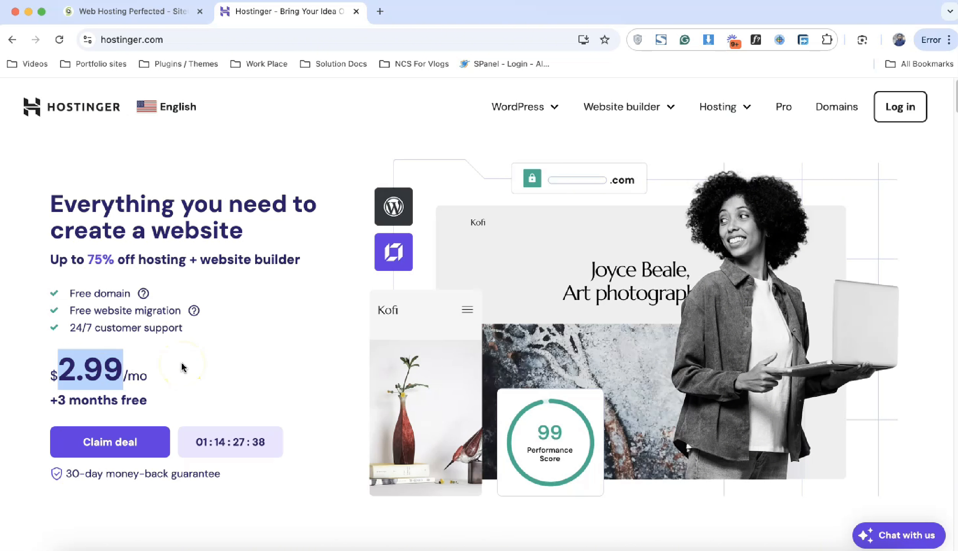
# Step: Go to Hostinger's hosting plans and choose the $2.99 Premium plan
pyautogui.scroll(-1, 182, 367)
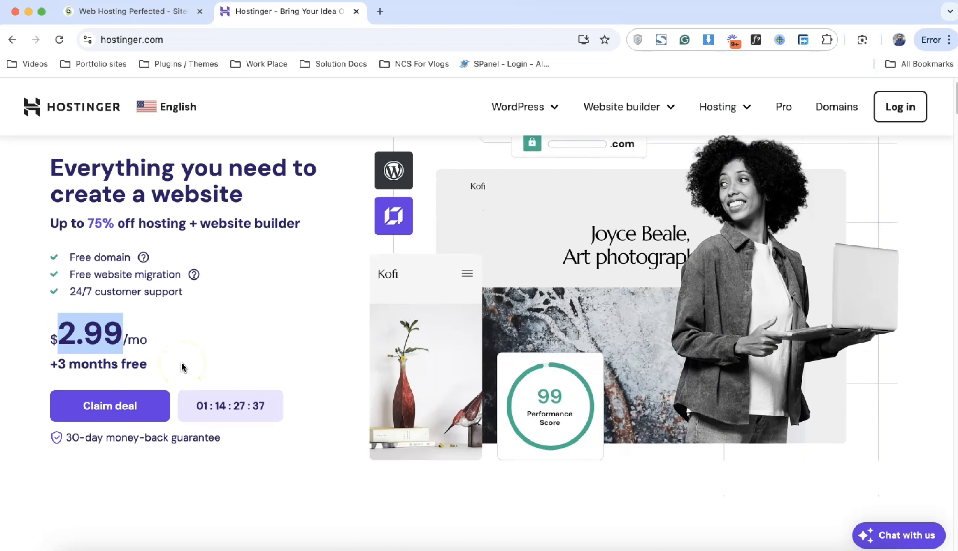
pyautogui.click(132, 407)
pyautogui.scroll(-1, 391, 343)
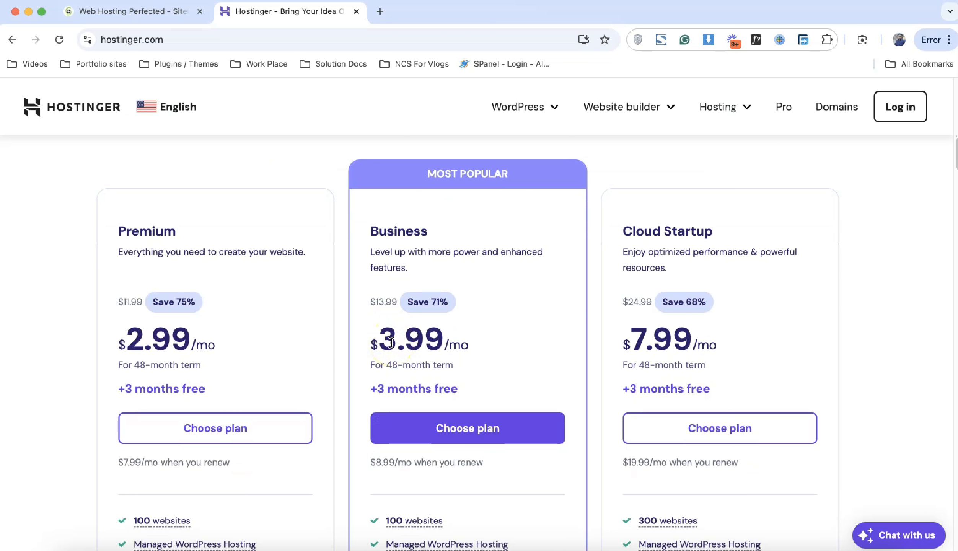
pyautogui.scroll(-3, 391, 342)
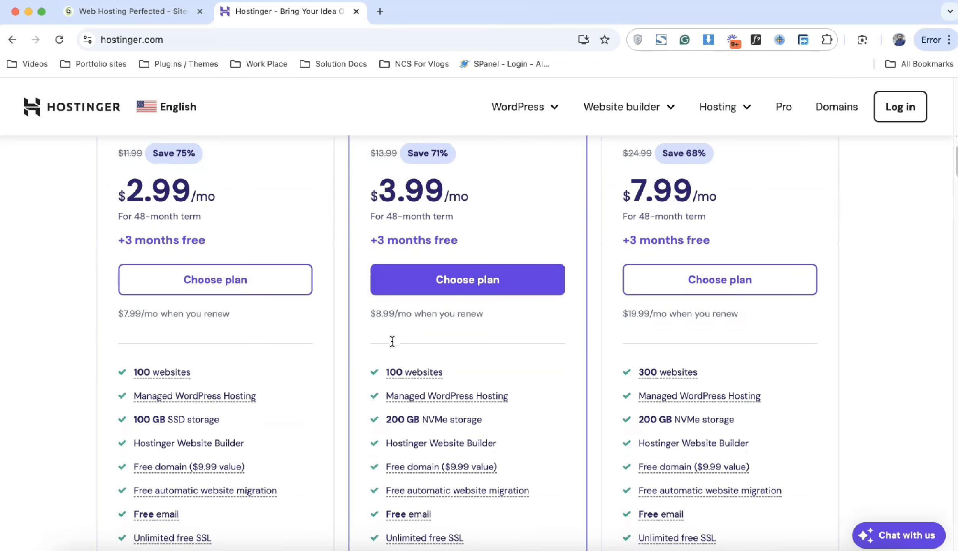
pyautogui.click(241, 285)
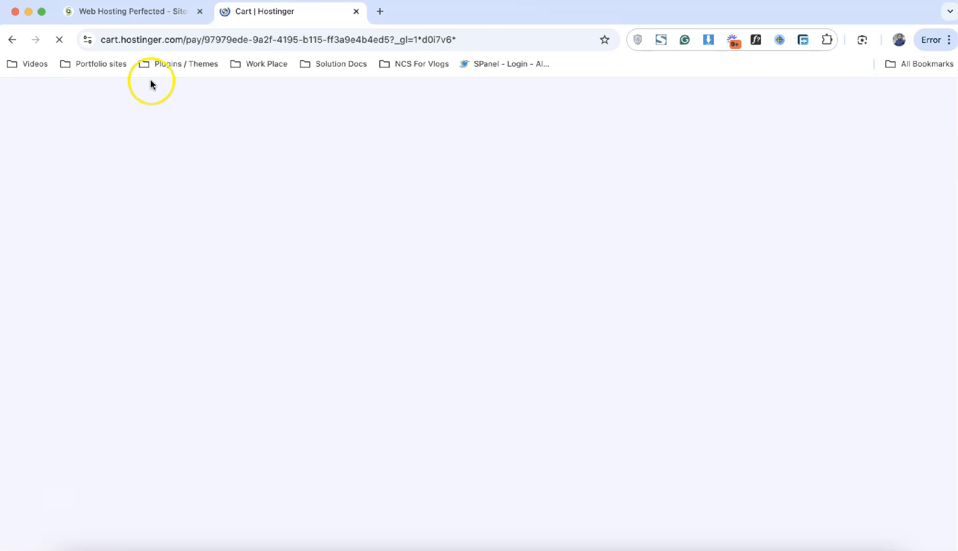
# Step: Switch the Hostinger cart's billing period to 12 MONTHS
pyautogui.click(137, 21)
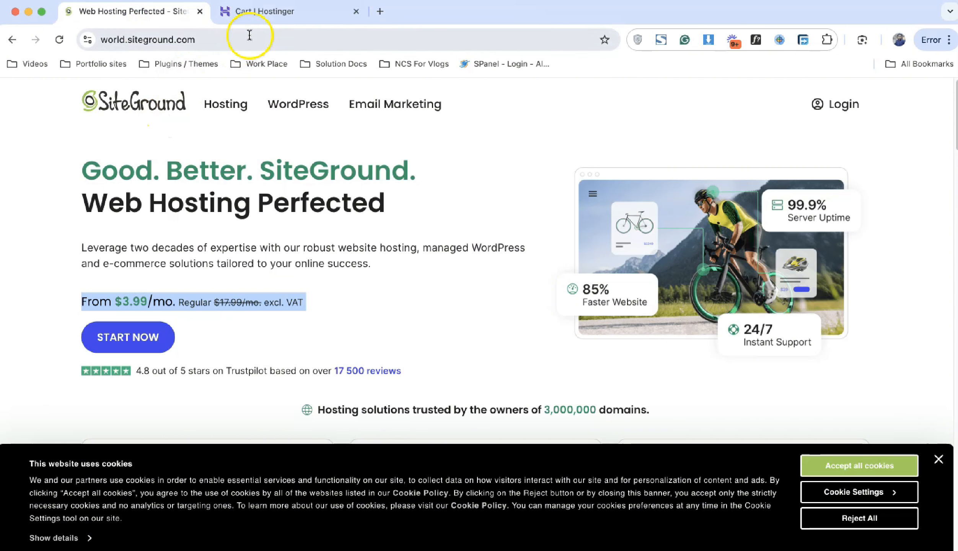
pyautogui.click(268, 12)
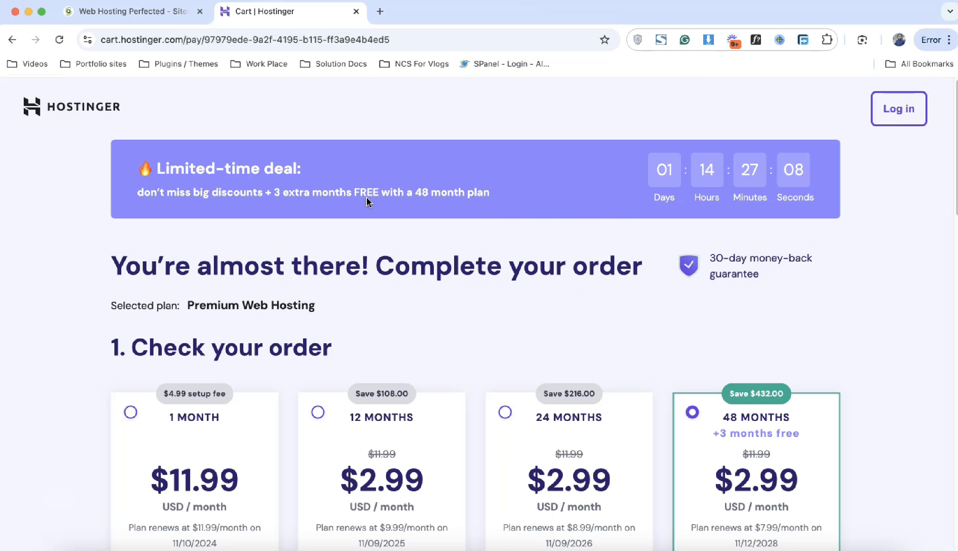
pyautogui.scroll(-1, 366, 196)
pyautogui.scroll(-2, 366, 200)
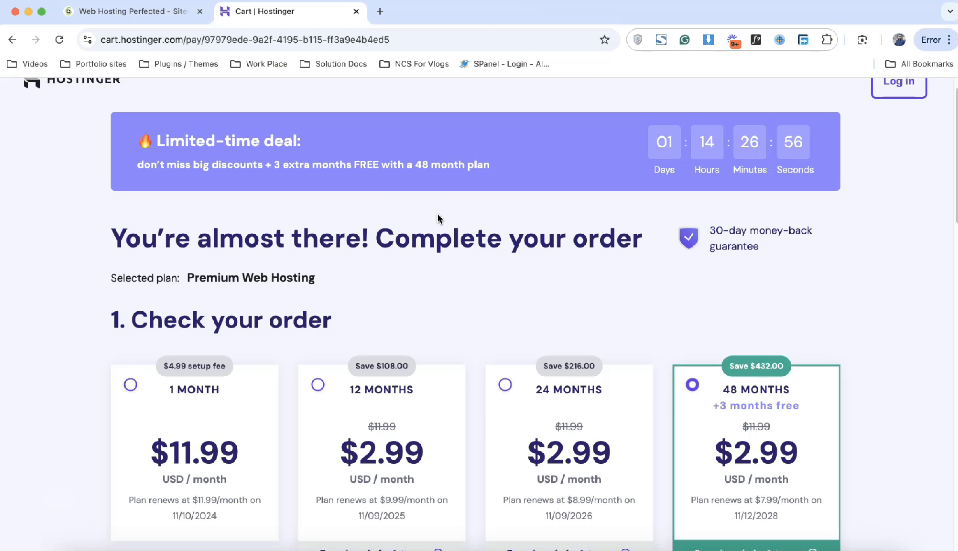
pyautogui.scroll(-4, 439, 219)
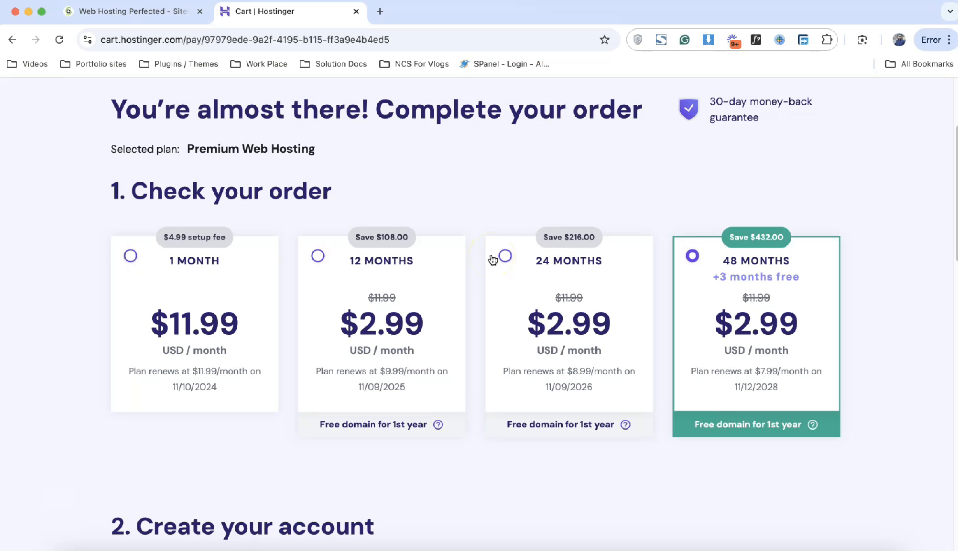
pyautogui.click(375, 273)
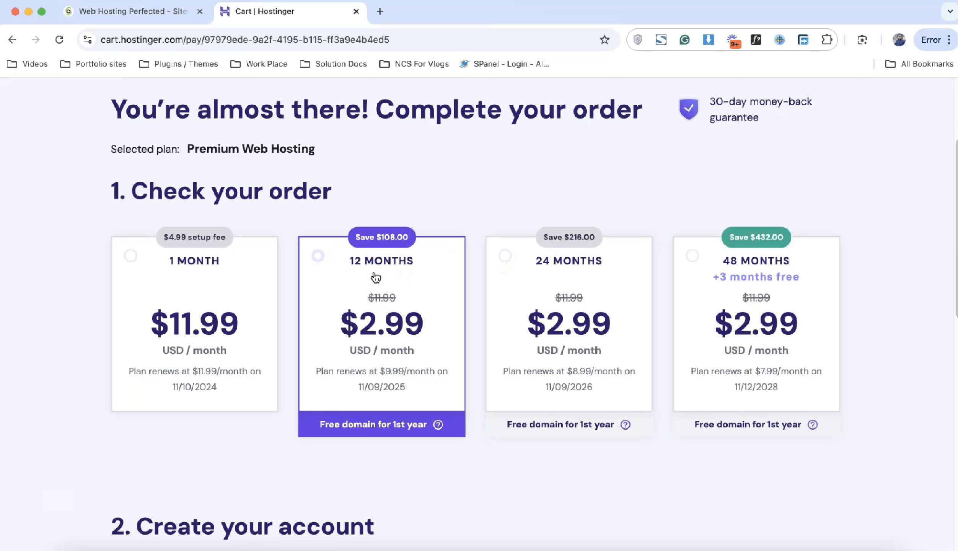
# Step: Review the cart's 12-month $2.99 plan renewing at $9.99, then return to SiteGround
pyautogui.scroll(-8, 376, 278)
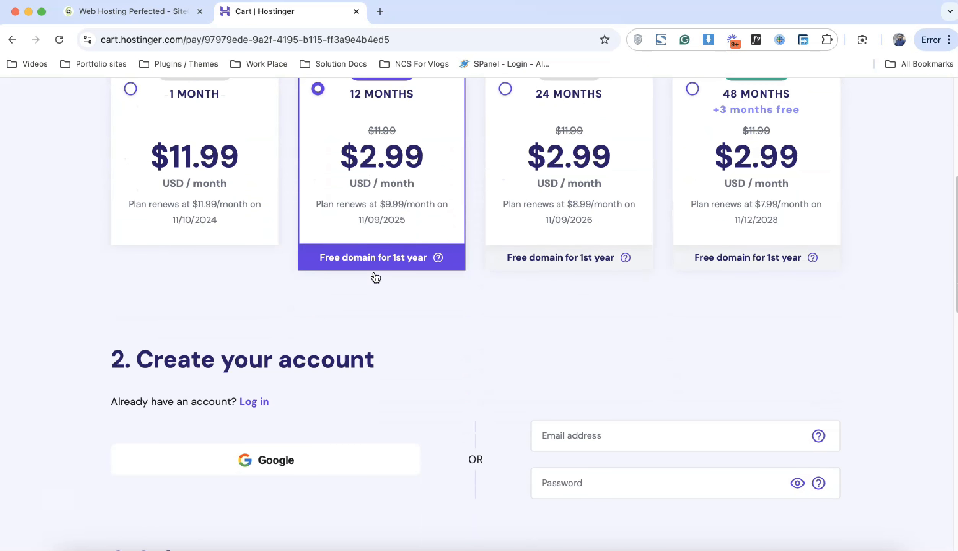
pyautogui.scroll(-6, 375, 277)
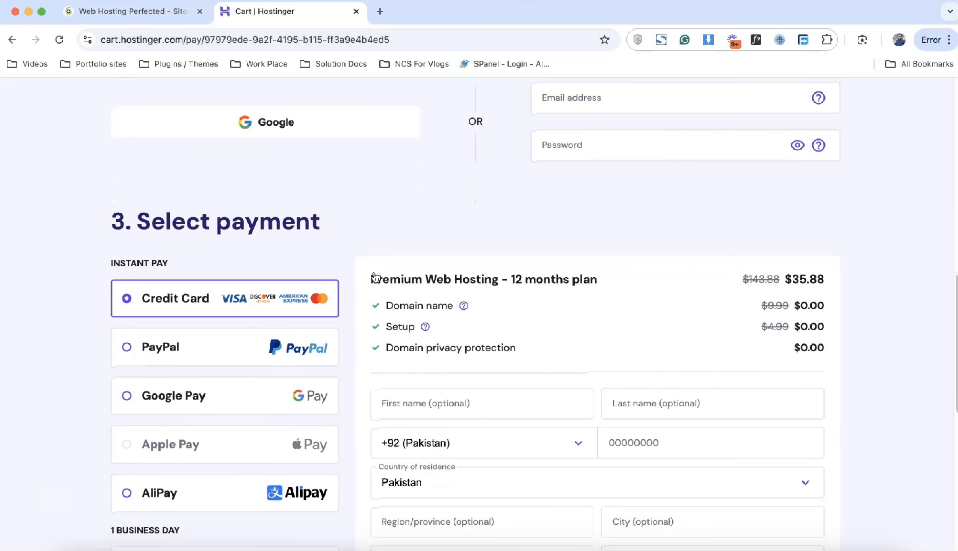
pyautogui.scroll(-7, 376, 277)
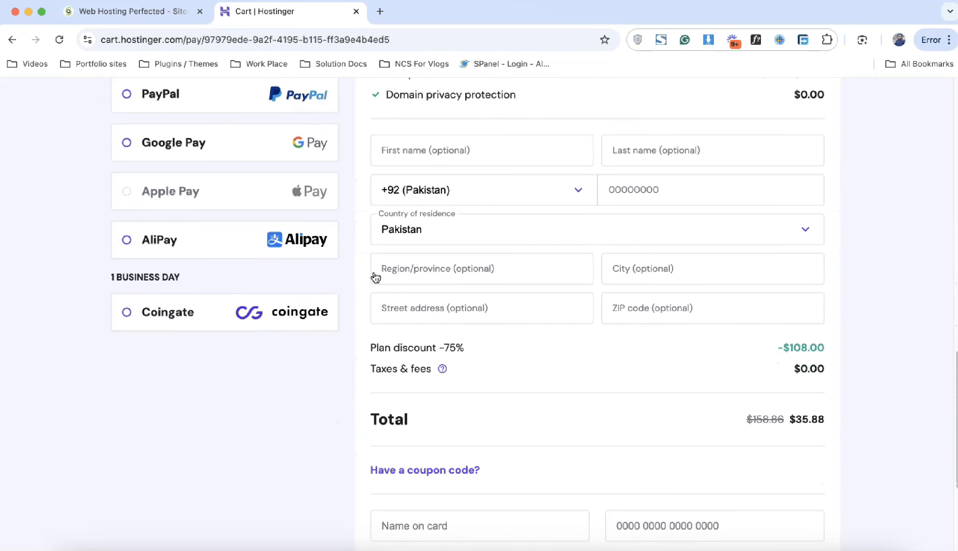
pyautogui.scroll(-1, 375, 277)
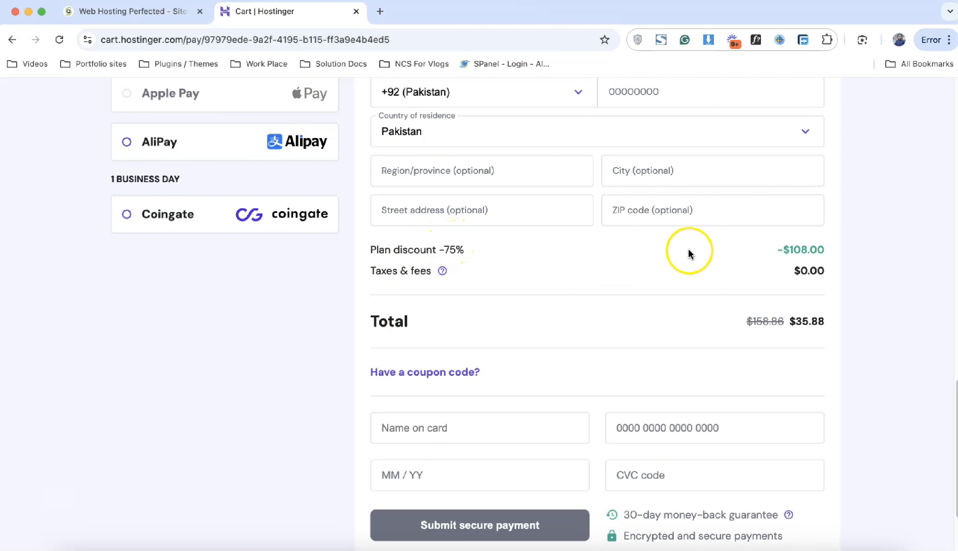
pyautogui.scroll(9, 667, 271)
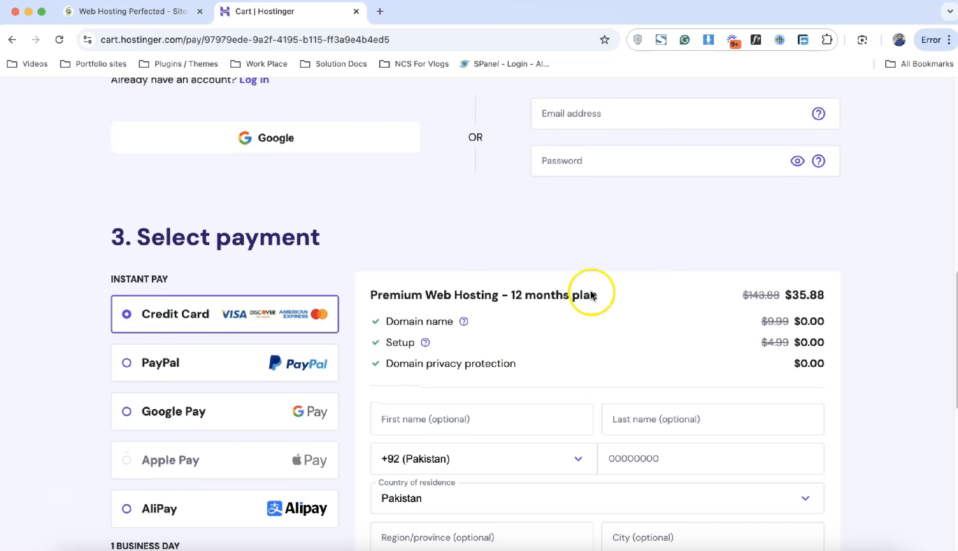
pyautogui.moveTo(465, 324)
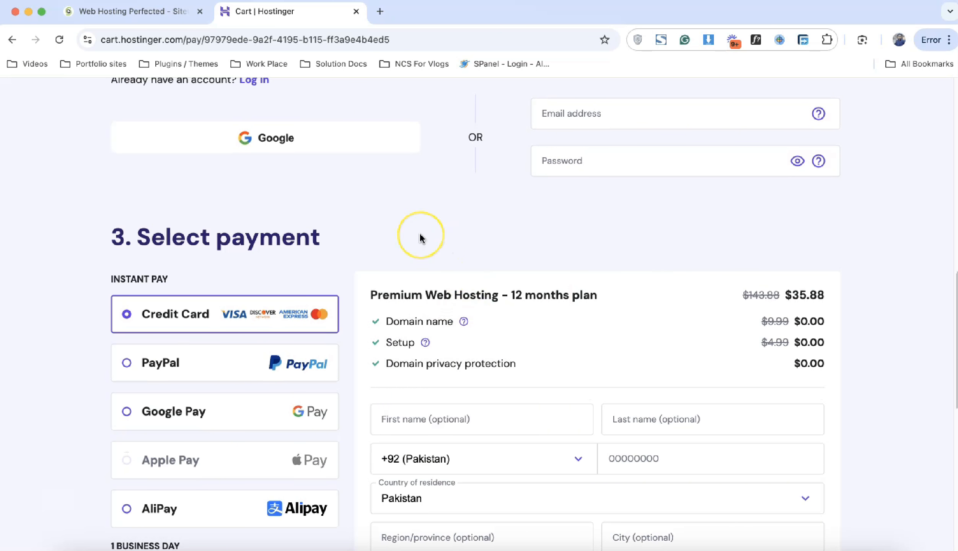
pyautogui.scroll(8, 422, 239)
pyautogui.scroll(5, 421, 238)
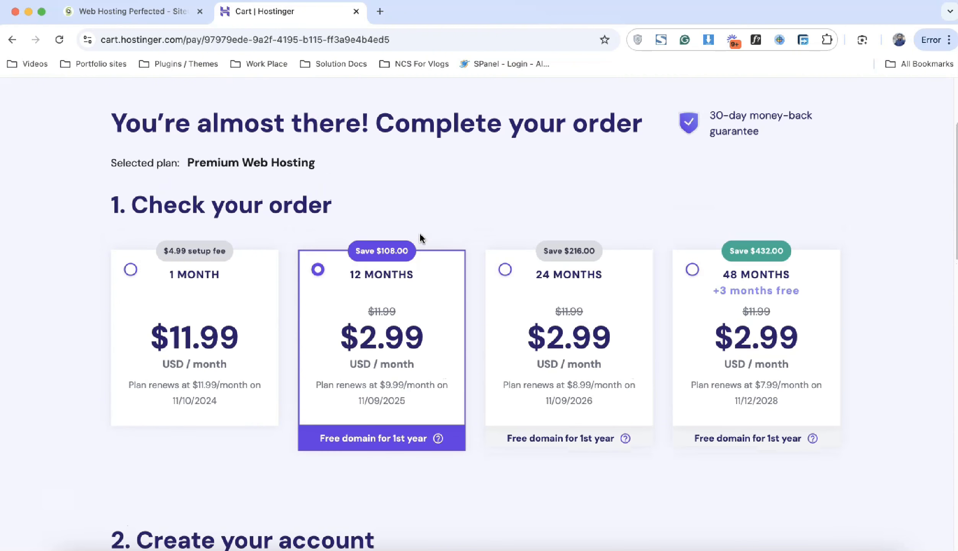
pyautogui.scroll(4, 422, 239)
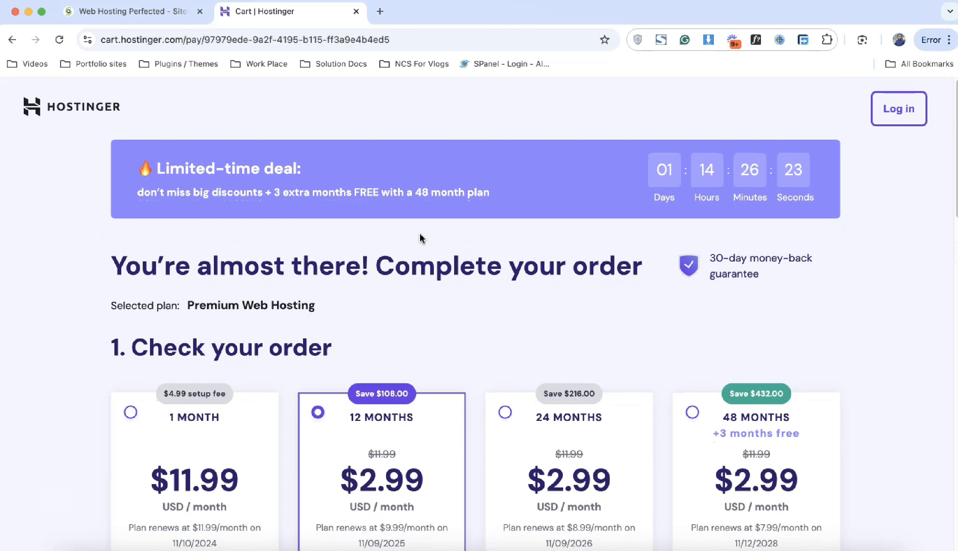
pyautogui.scroll(-20, 421, 239)
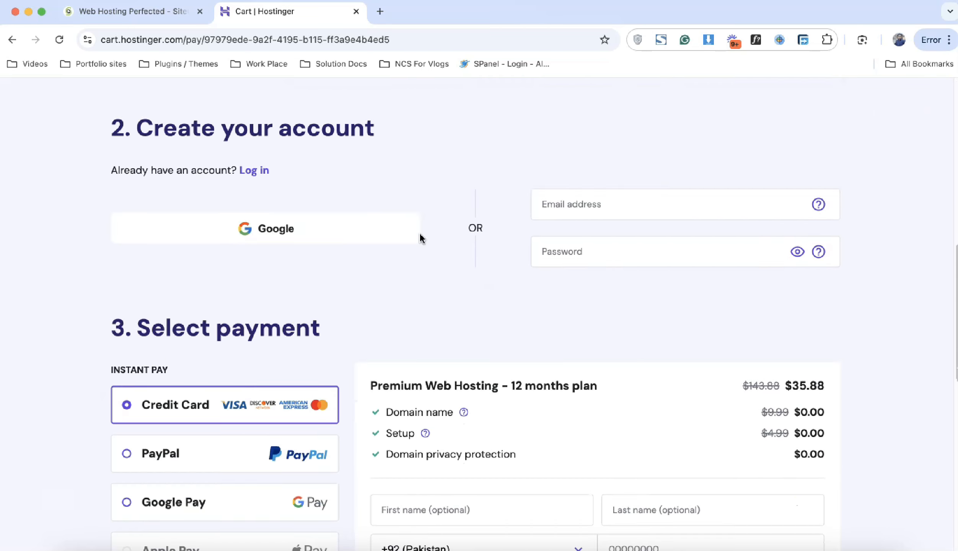
pyautogui.scroll(-6, 421, 239)
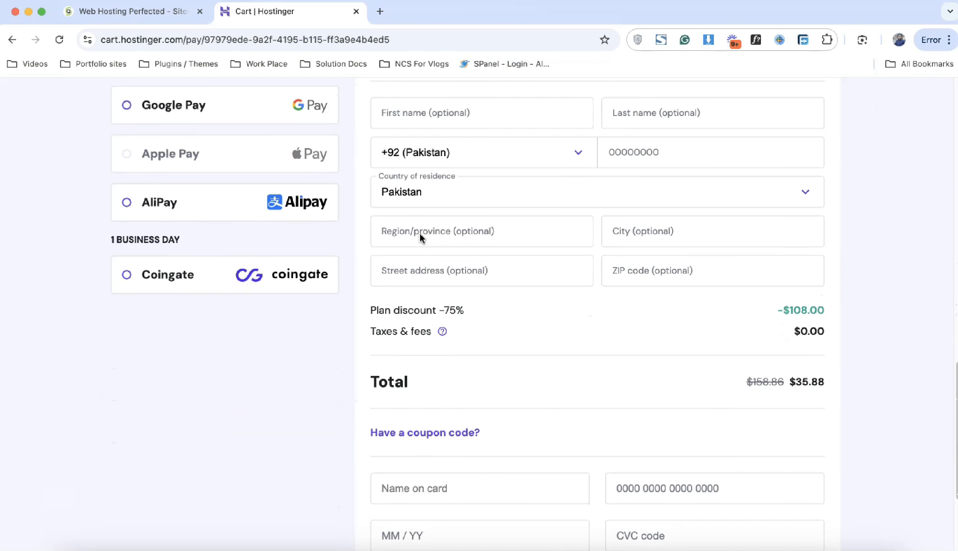
pyautogui.scroll(16, 421, 239)
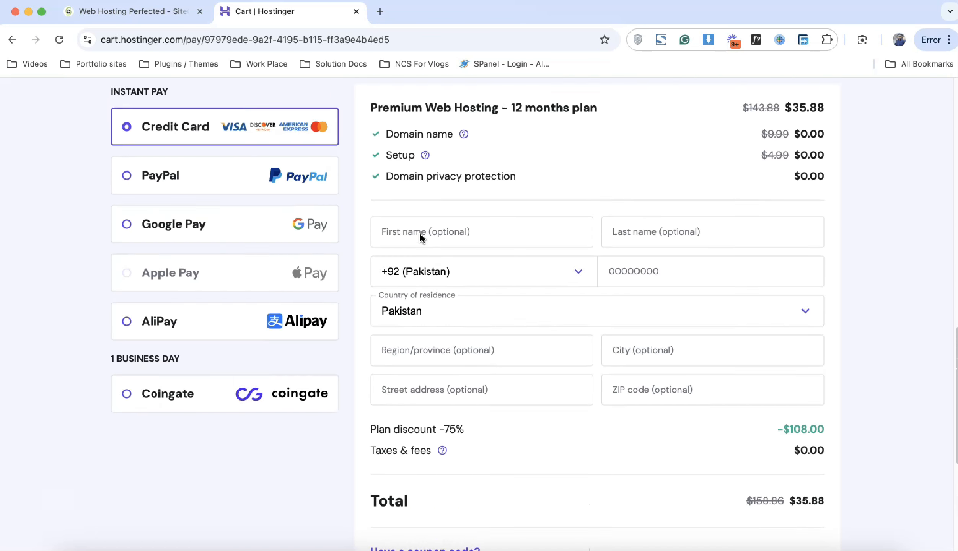
pyautogui.scroll(4, 422, 238)
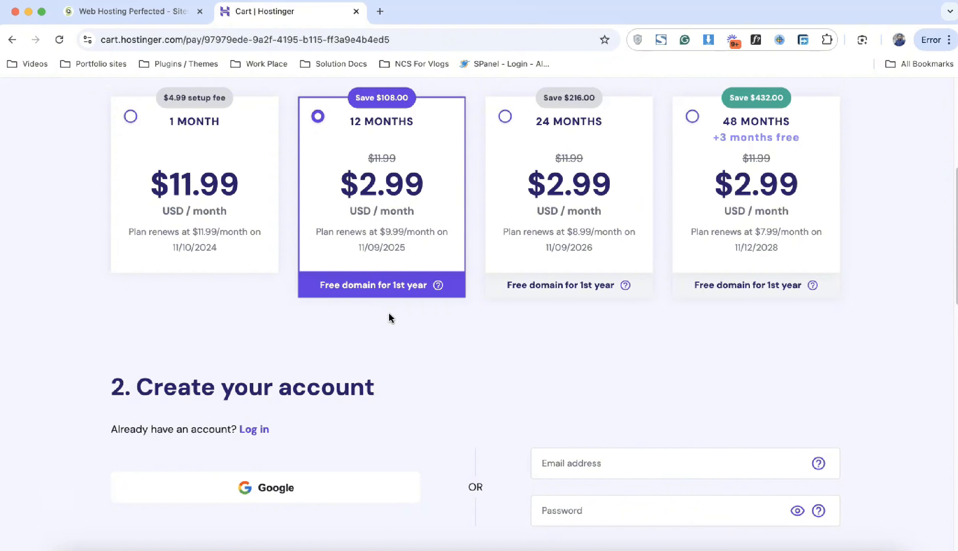
pyautogui.click(179, 11)
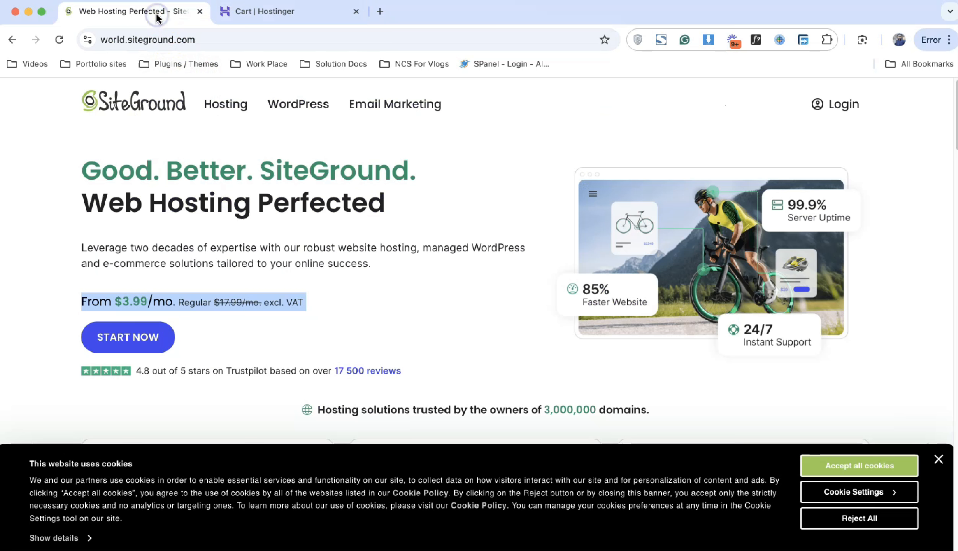
# Step: Review SiteGround's StartUp, GrowBig and GoGeek plans ($3.99/$6.69/$10.69), then return to Hostinger's pricing
pyautogui.moveTo(225, 105)
pyautogui.click(61, 189)
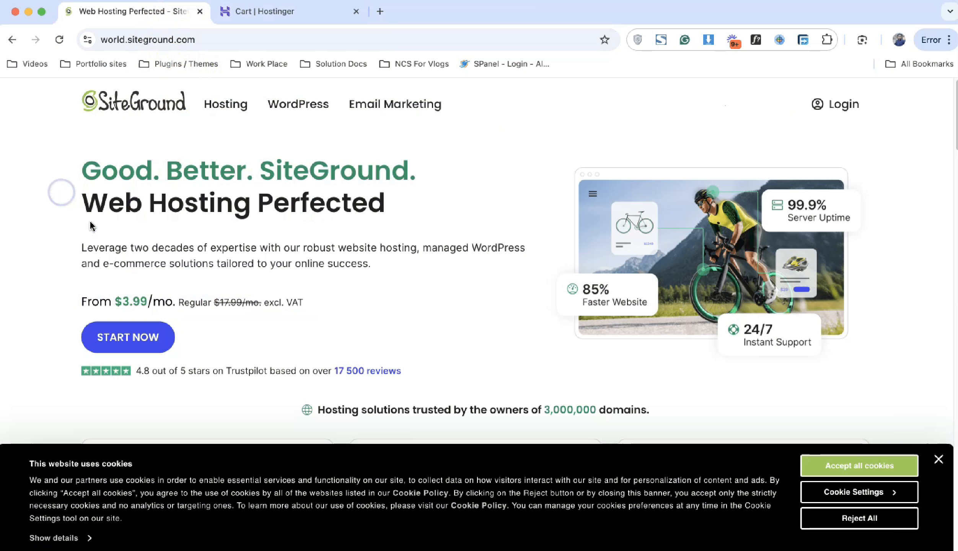
pyautogui.click(157, 339)
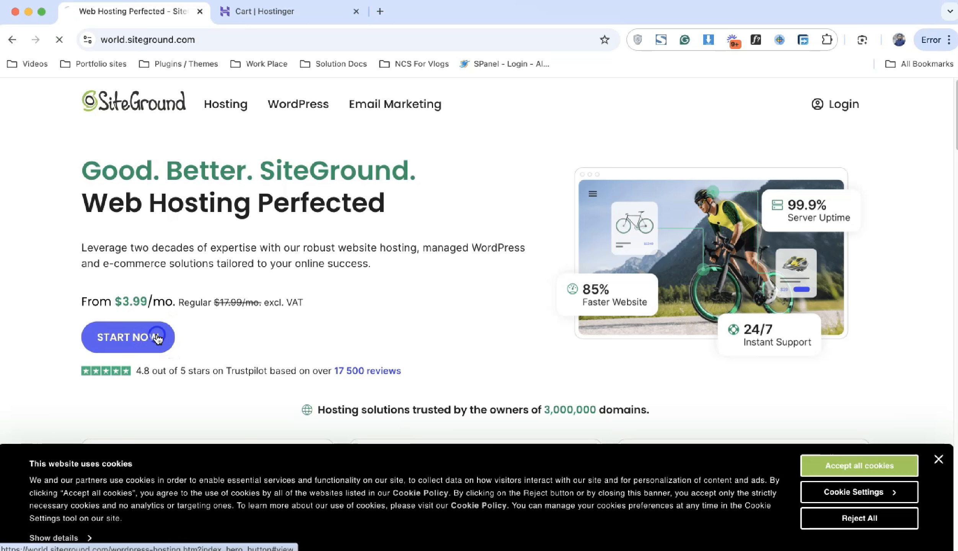
pyautogui.scroll(-3, 595, 317)
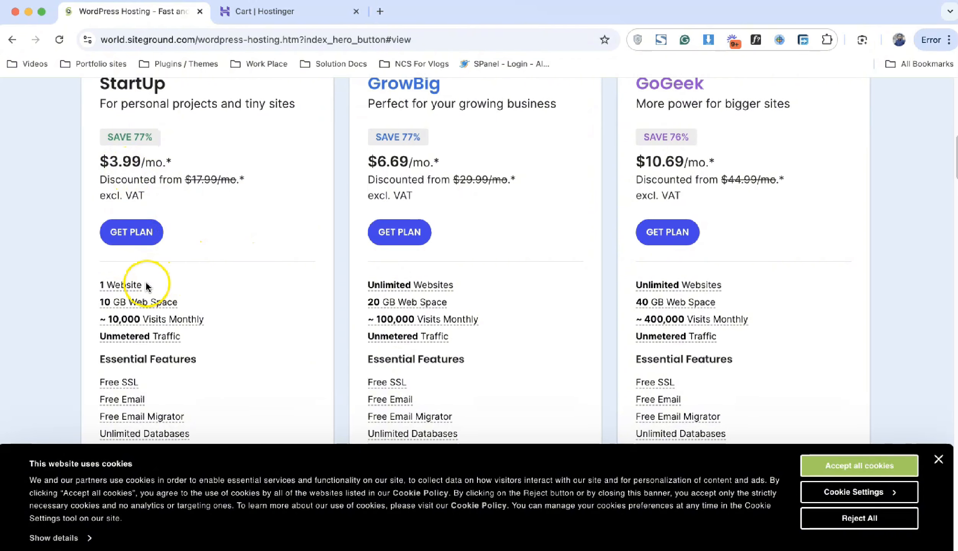
pyautogui.moveTo(155, 303)
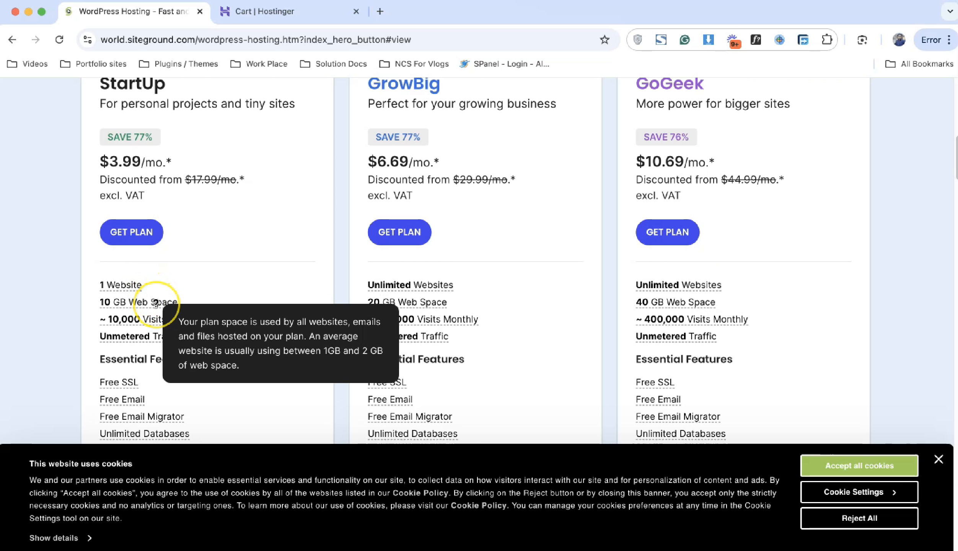
pyautogui.scroll(2, 274, 204)
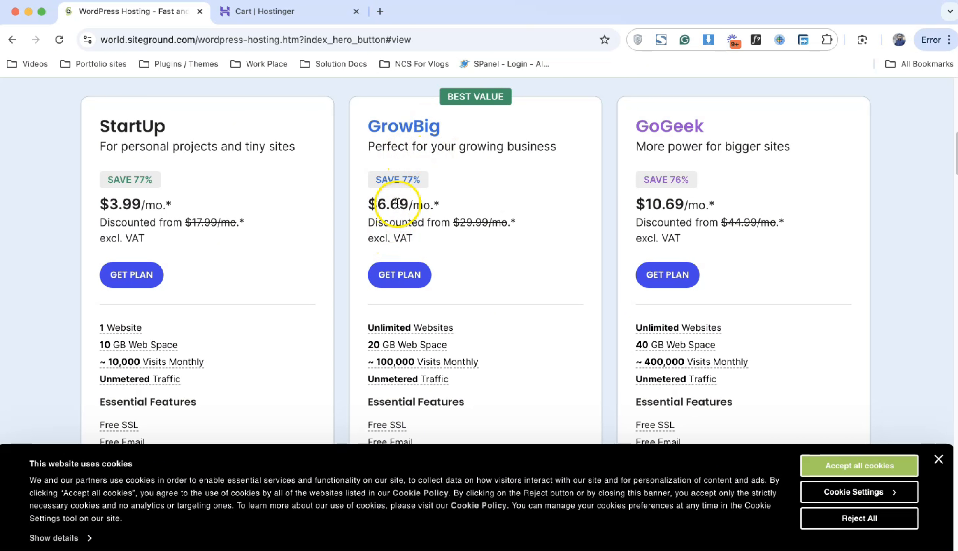
pyautogui.scroll(-3, 397, 204)
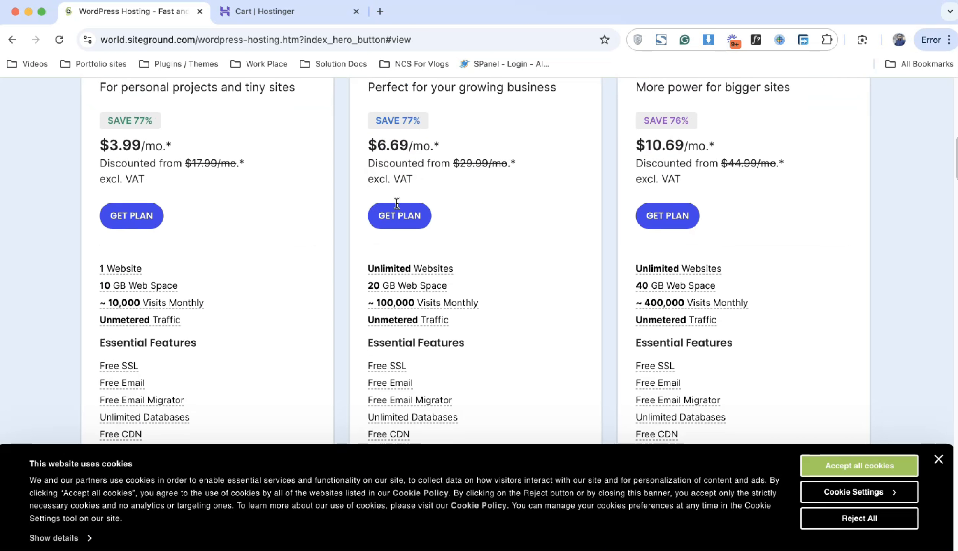
pyautogui.click(265, 12)
pyautogui.click(12, 40)
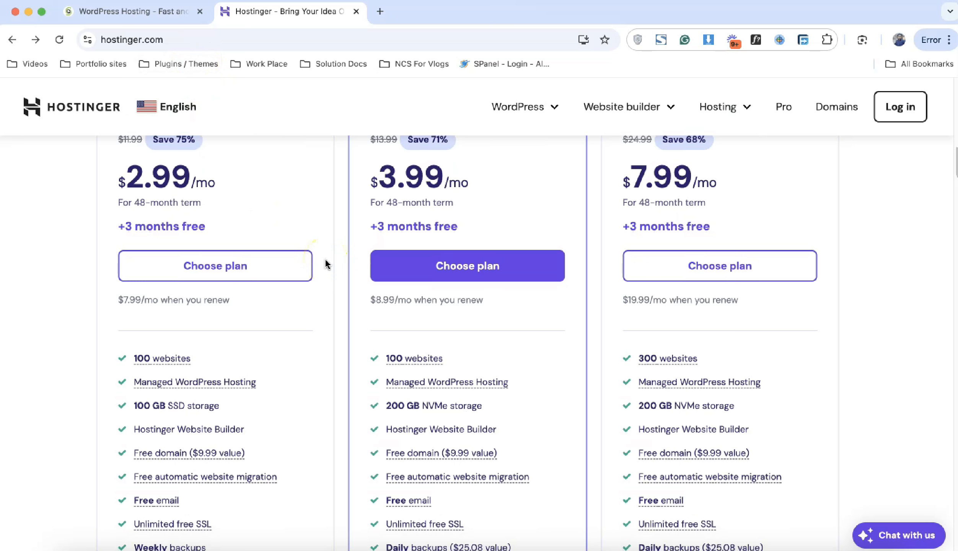
# Step: Order SiteGround's StartUp plan with the new domain 'mubashirwebservices' and continue to review
pyautogui.moveTo(434, 369)
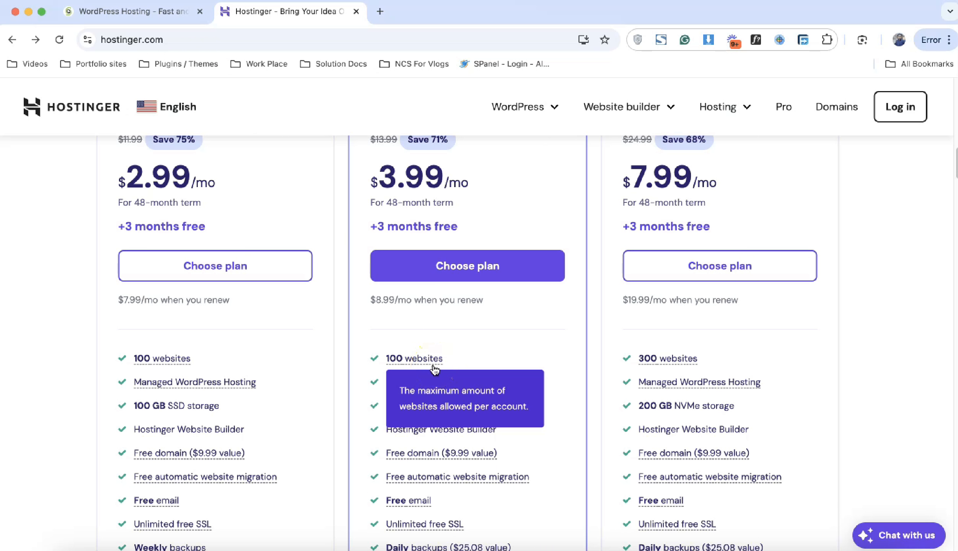
pyautogui.click(161, 14)
pyautogui.click(131, 212)
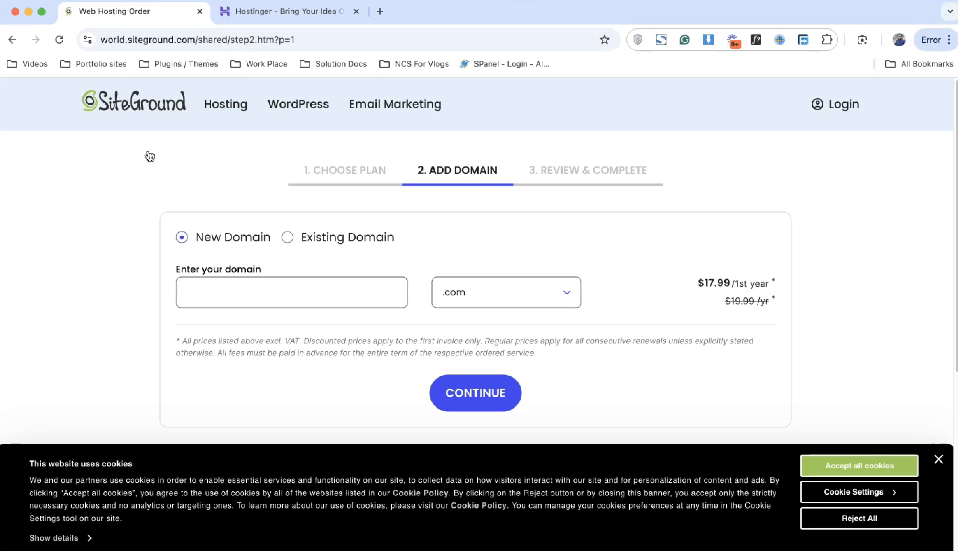
pyautogui.click(237, 285)
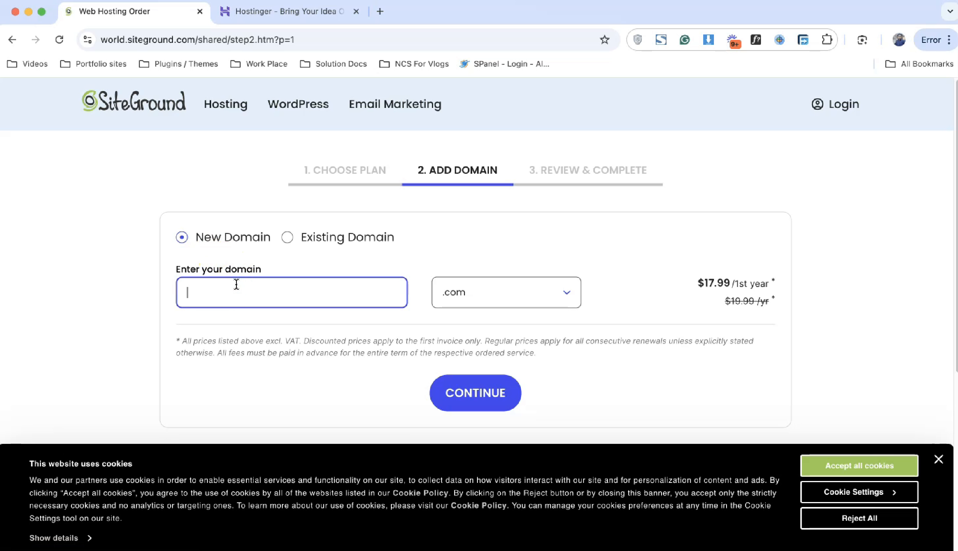
pyautogui.write('mubashirwebservices')
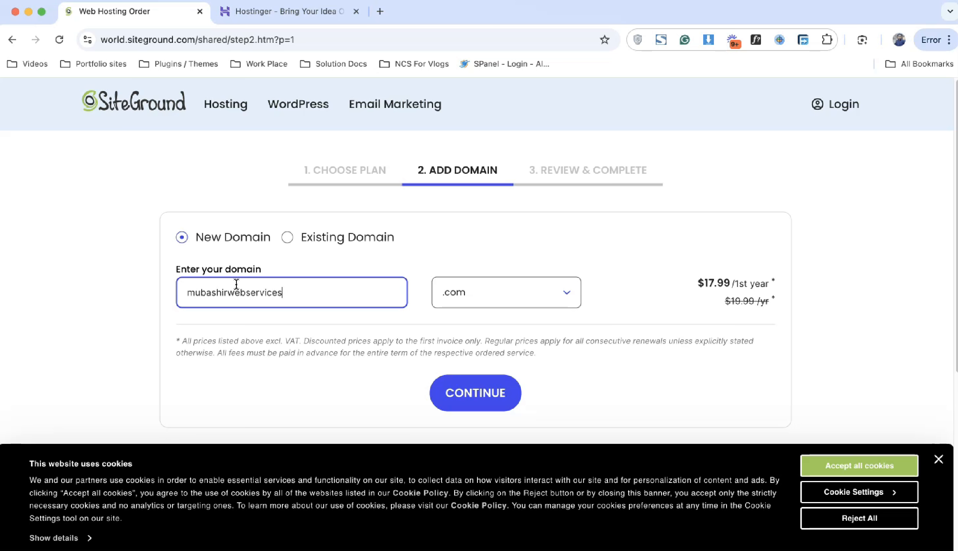
pyautogui.click(493, 382)
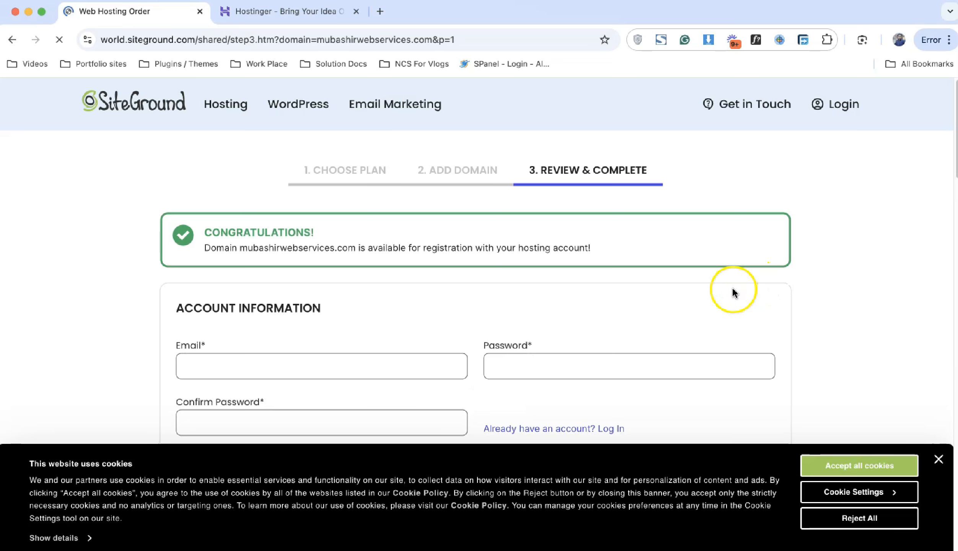
# Step: Check the Order Summary's 65.87 USD total and $17.99/mo regular price, dismissing the cookie notice
pyautogui.scroll(-20, 649, 291)
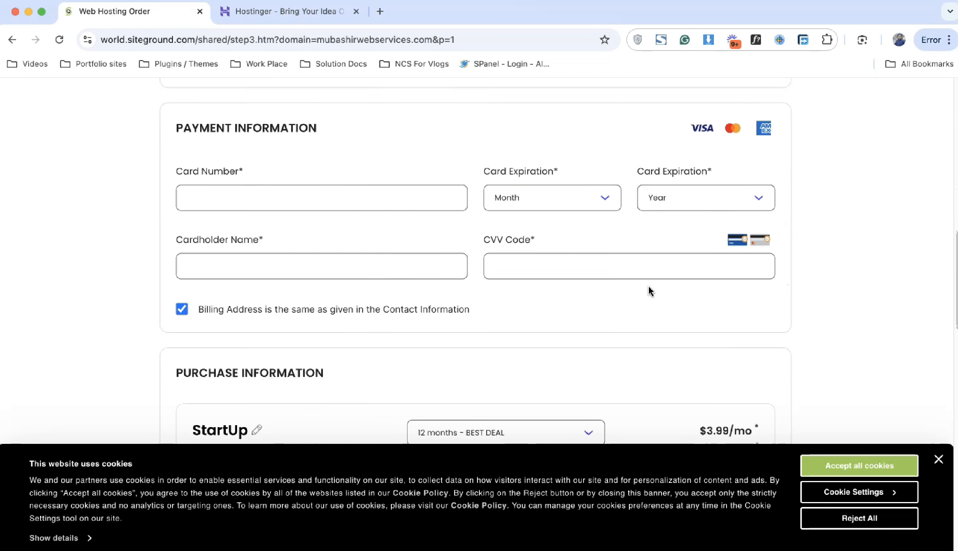
pyautogui.scroll(-10, 650, 291)
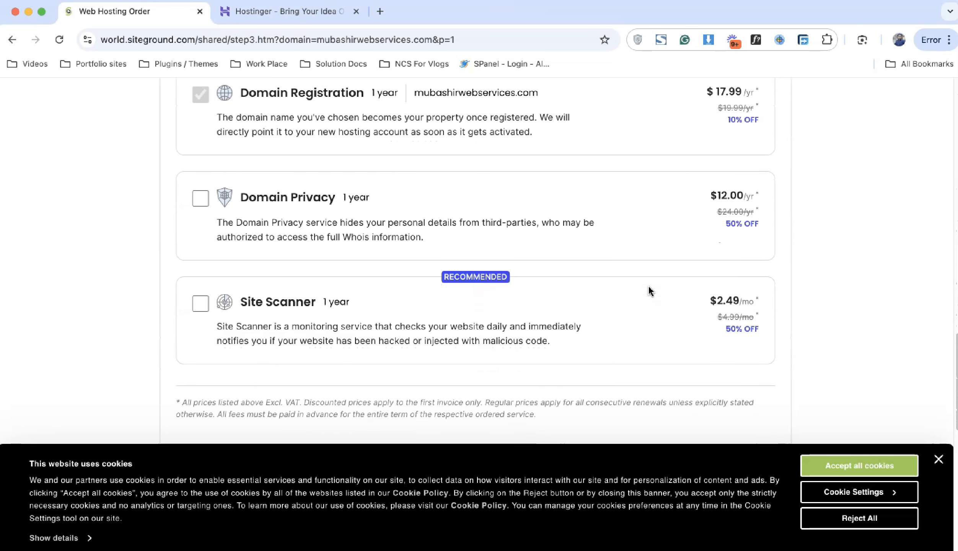
pyautogui.scroll(-10, 650, 291)
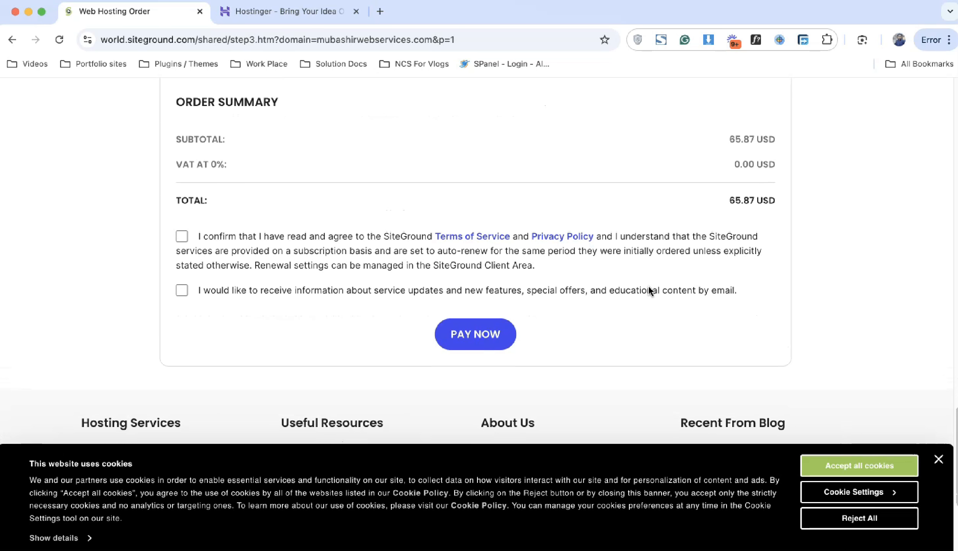
pyautogui.scroll(1, 650, 291)
pyautogui.doubleClick(753, 206)
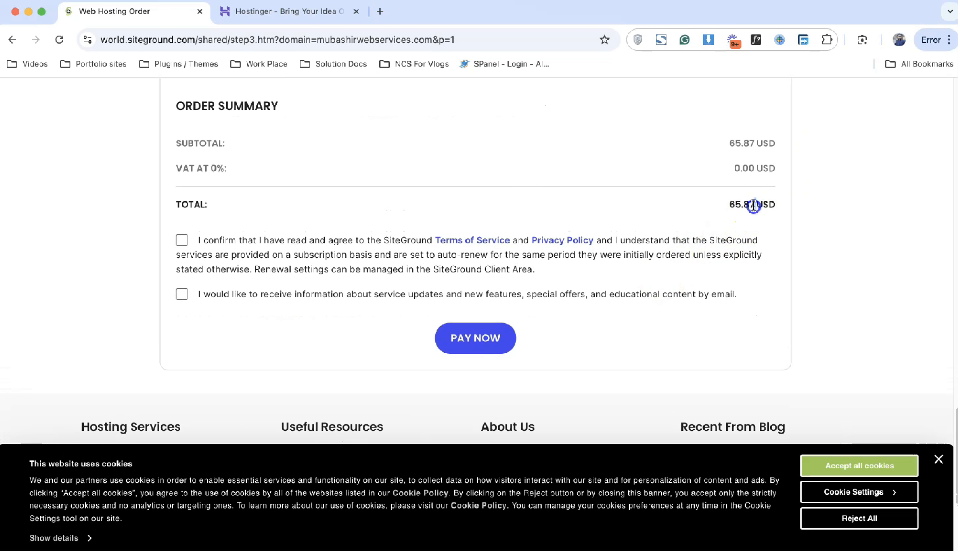
pyautogui.scroll(10, 754, 206)
pyautogui.scroll(-1, 754, 206)
pyautogui.click(859, 466)
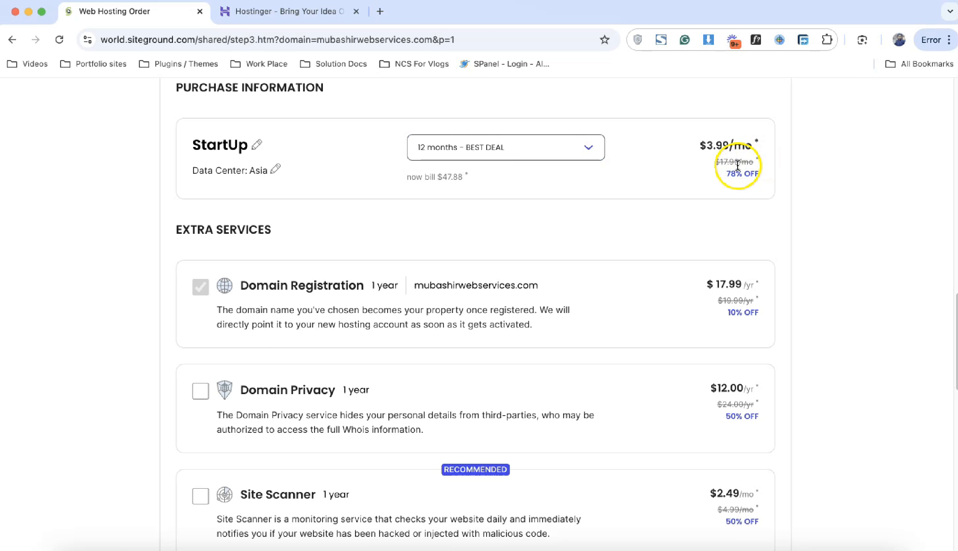
pyautogui.click(741, 164)
pyautogui.doubleClick(741, 163)
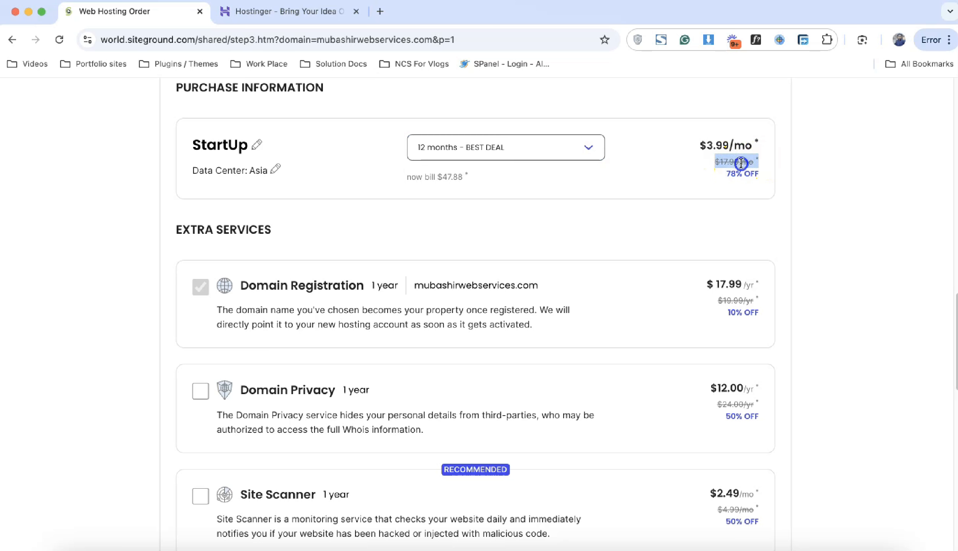
# Step: Keep the 12 months billing period unpaid and go back to Hostinger's pricing
pyautogui.click(585, 152)
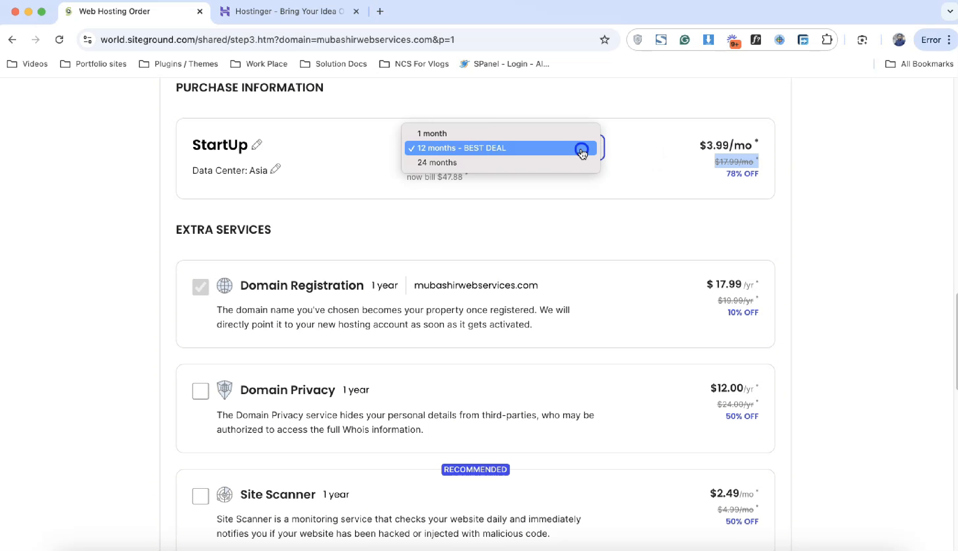
pyautogui.click(732, 160)
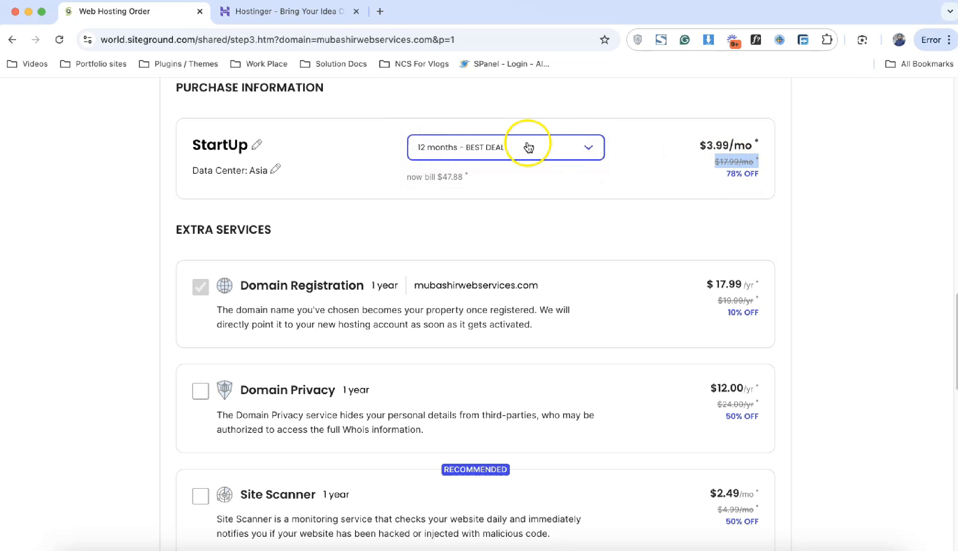
pyautogui.click(561, 153)
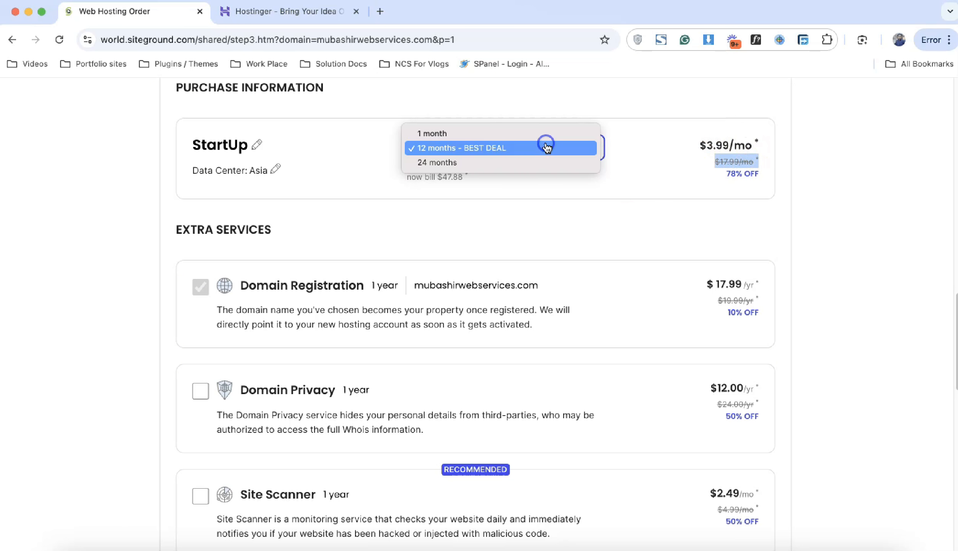
pyautogui.scroll(15, 642, 167)
pyautogui.scroll(10, 642, 167)
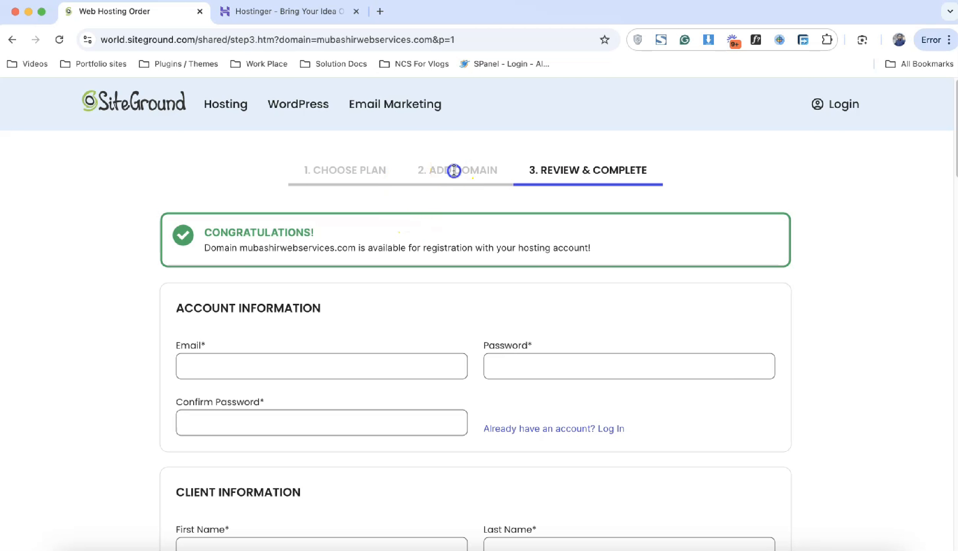
pyautogui.click(278, 18)
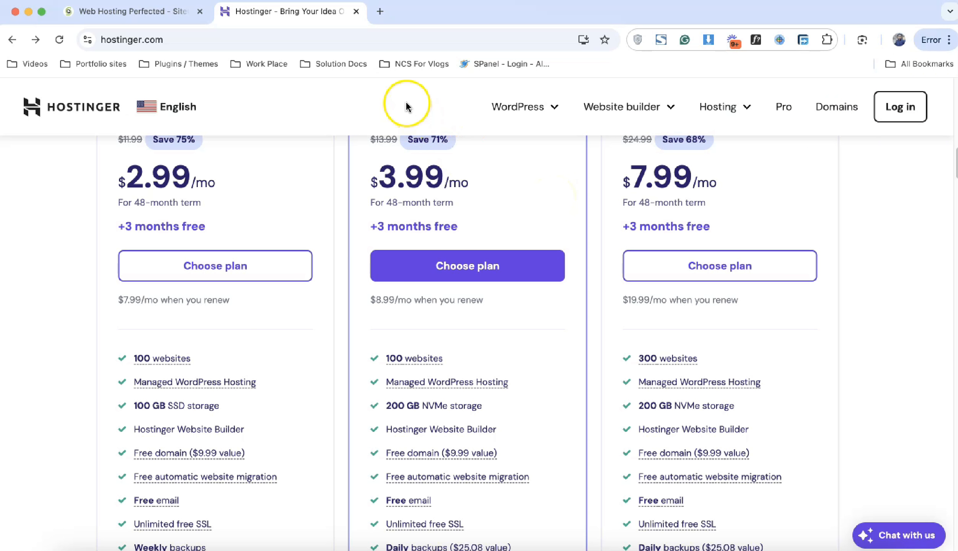
# Step: Search Google for 'local by wpengine' and open the Free Local WordPress Development page
pyautogui.click(380, 12)
pyautogui.write('local by wp')
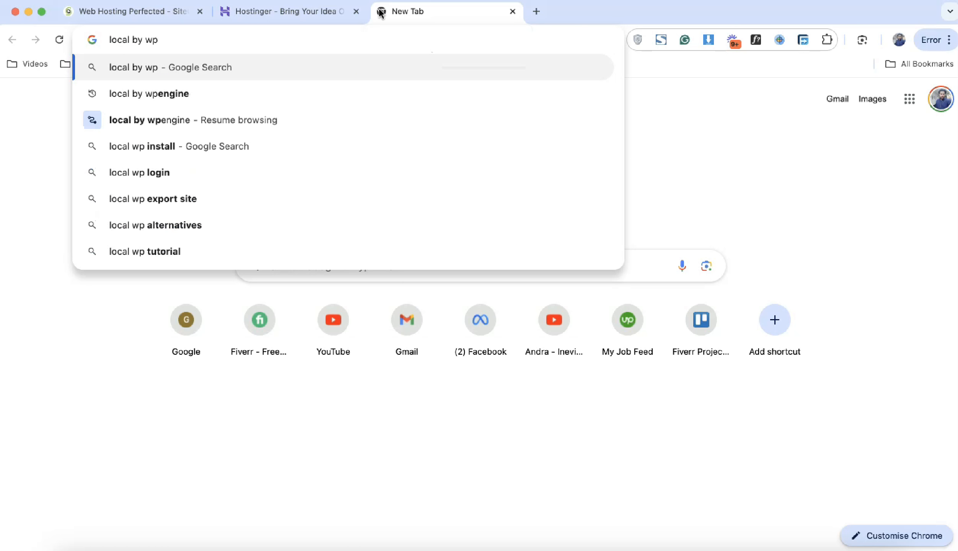
pyautogui.press('Down')
pyautogui.press('Return')
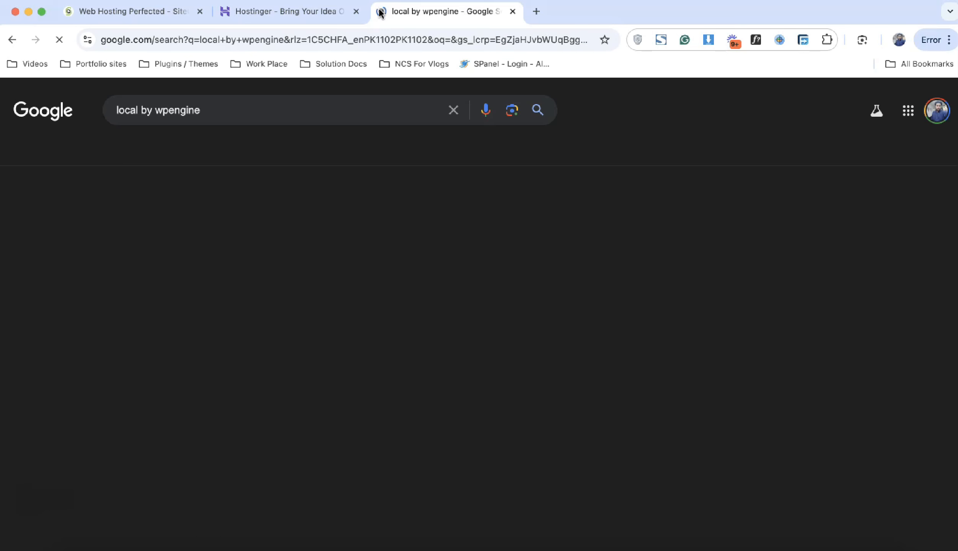
pyautogui.click(296, 265)
# Step: Inspect the download form's platform and Organization Type dropdowns without changing them
pyautogui.scroll(-15, 460, 253)
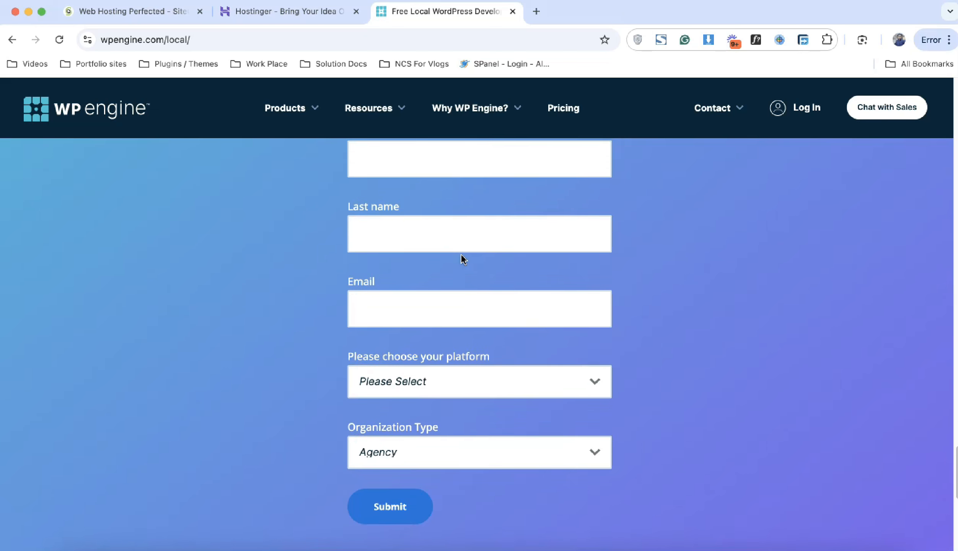
pyautogui.scroll(3, 461, 253)
pyautogui.scroll(-2, 462, 257)
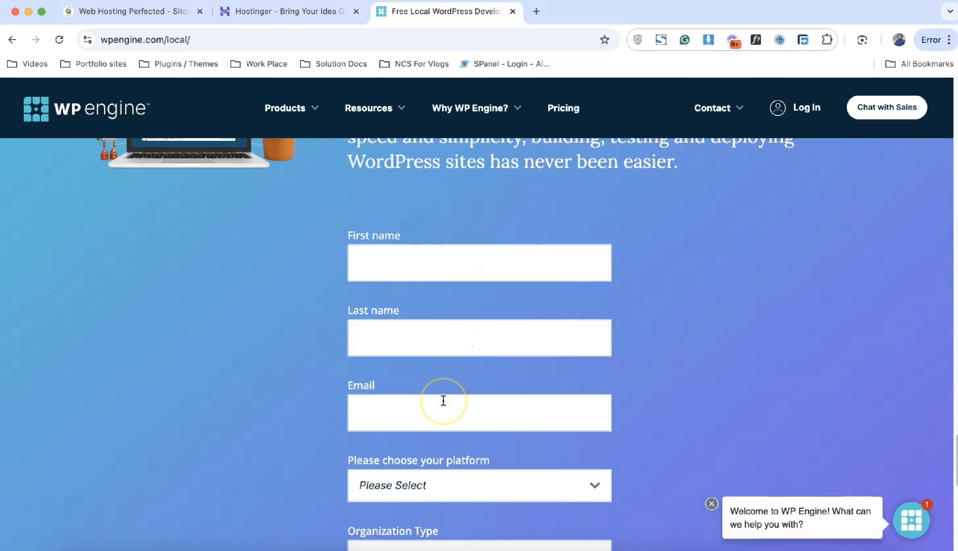
pyautogui.scroll(-4, 444, 398)
pyautogui.click(464, 404)
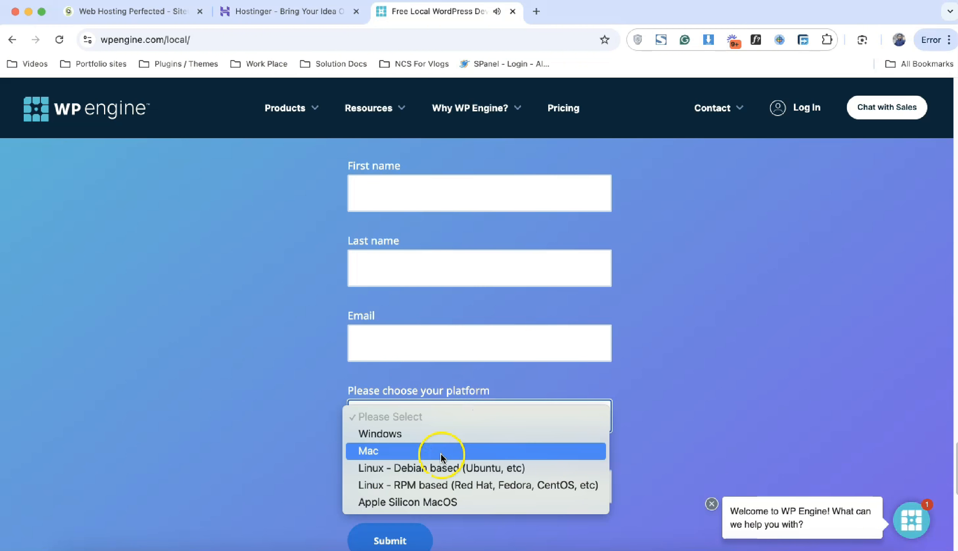
pyautogui.click(621, 389)
pyautogui.click(471, 478)
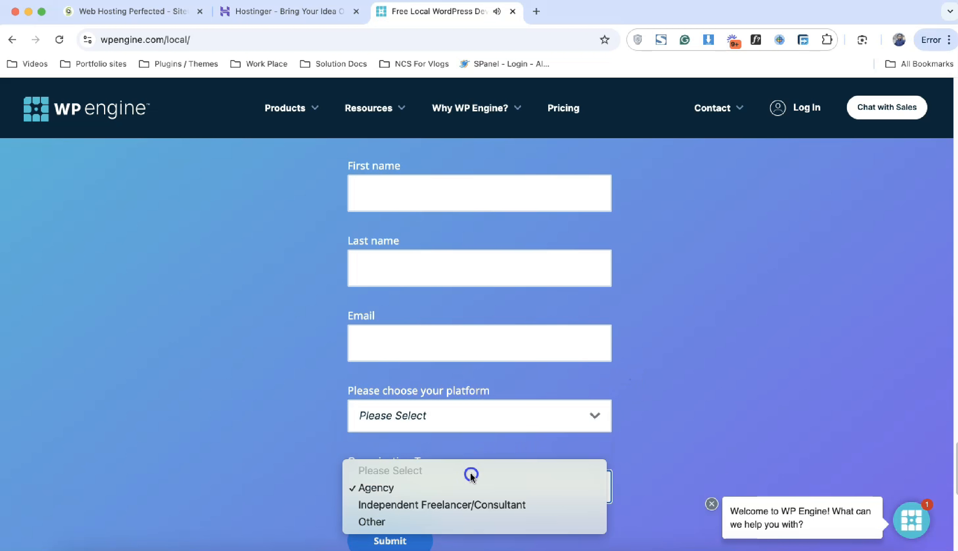
pyautogui.click(659, 423)
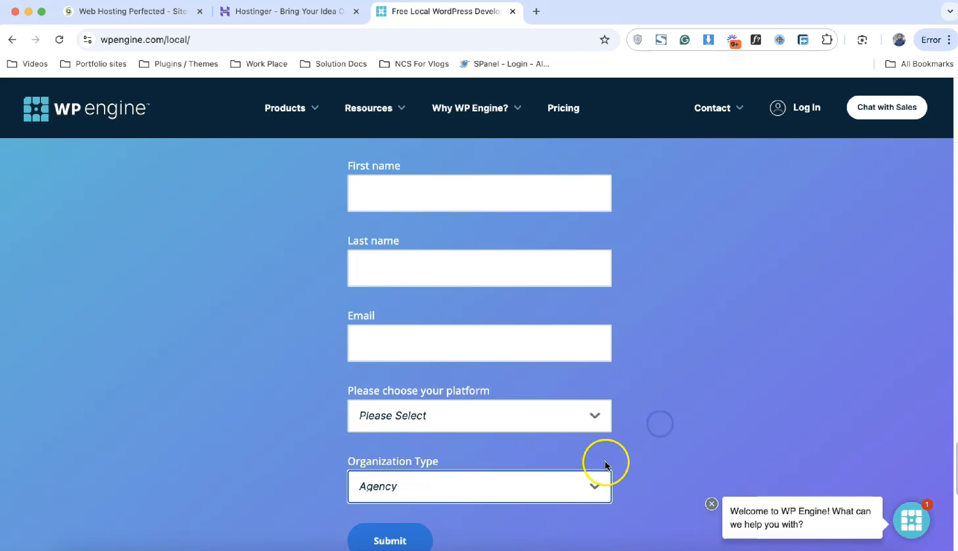
# Step: Launch the Local app from the dock and close the Local download tab
pyautogui.scroll(-1, 531, 492)
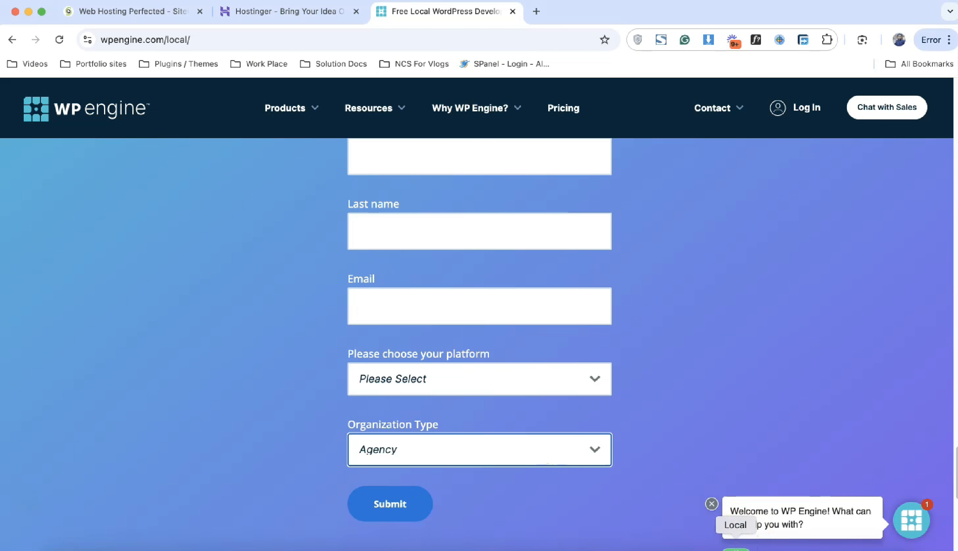
pyautogui.click(736, 550)
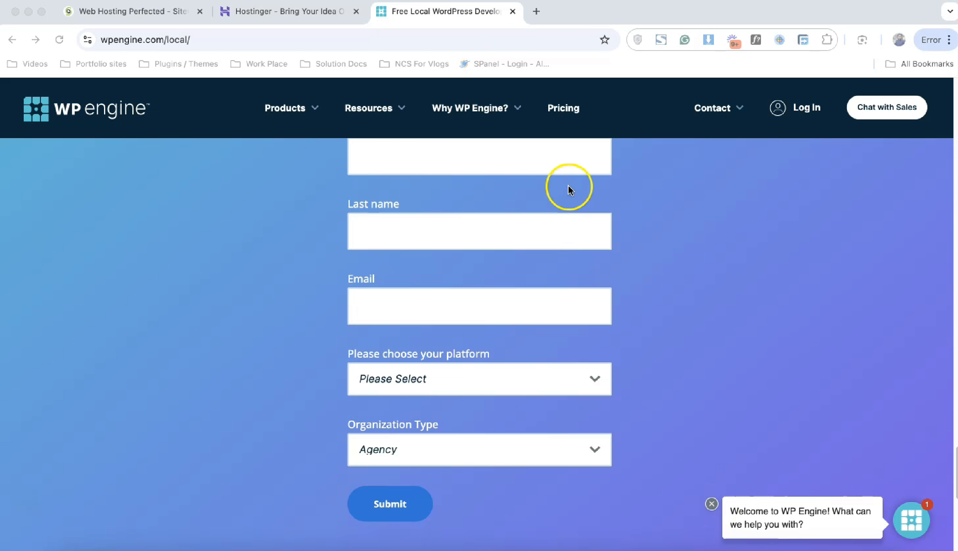
pyautogui.click(513, 12)
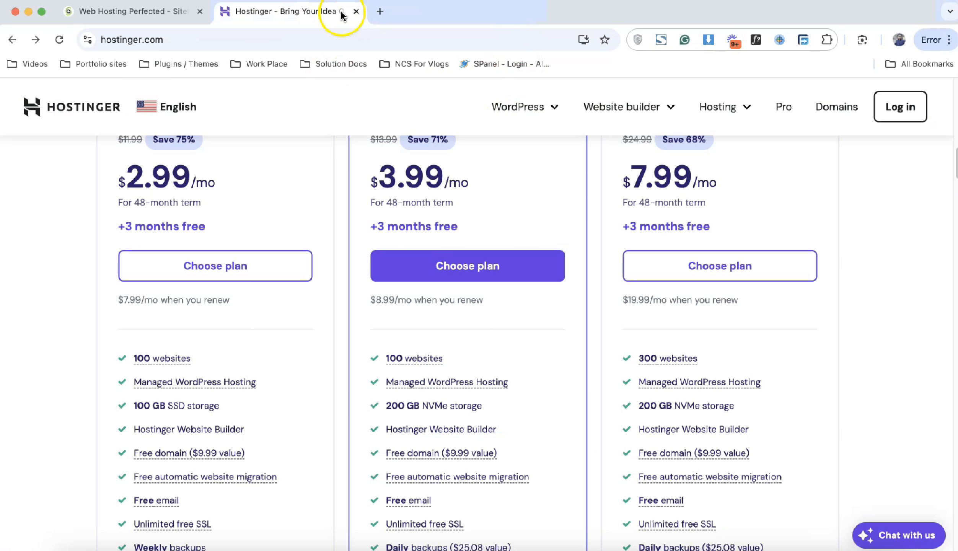
# Step: Close the Hostinger pricing tab and bring the Local app window forward
pyautogui.click(356, 12)
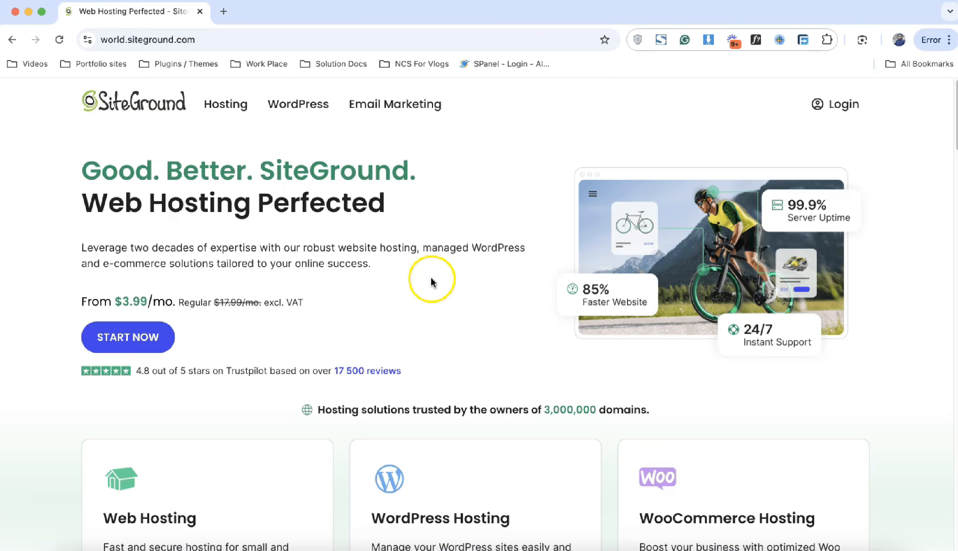
pyautogui.click(650, 550)
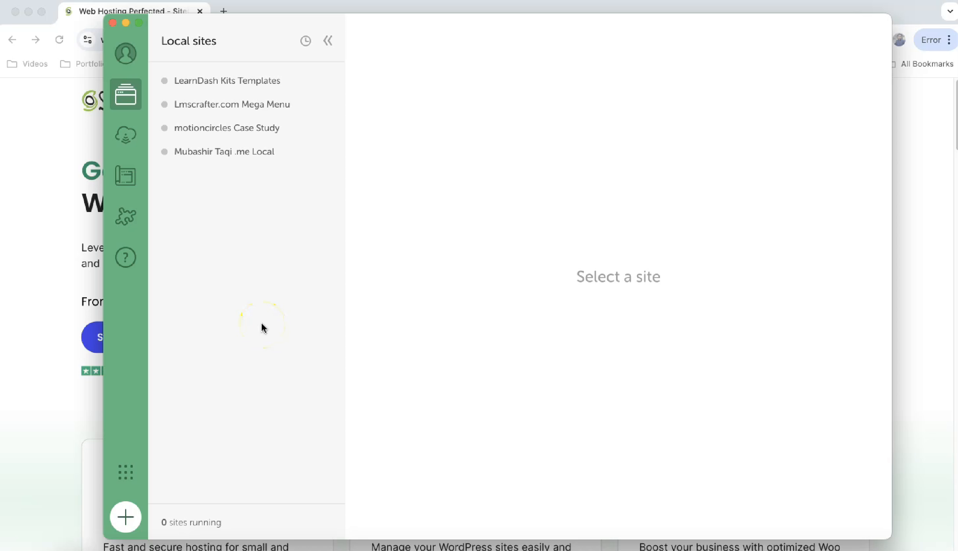
# Step: Add a new Local site named 'Mub Web Services' using the preferred environment
pyautogui.click(123, 518)
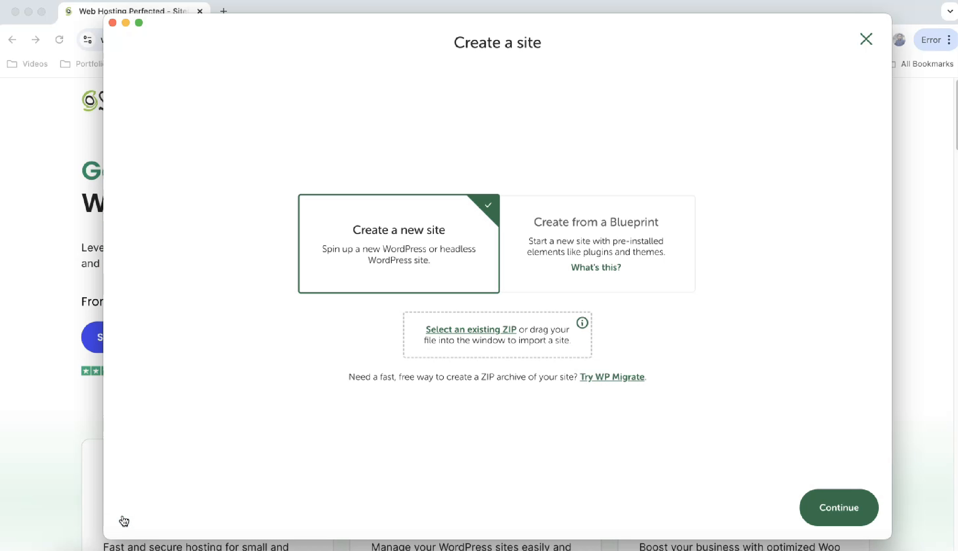
pyautogui.click(418, 243)
pyautogui.click(857, 506)
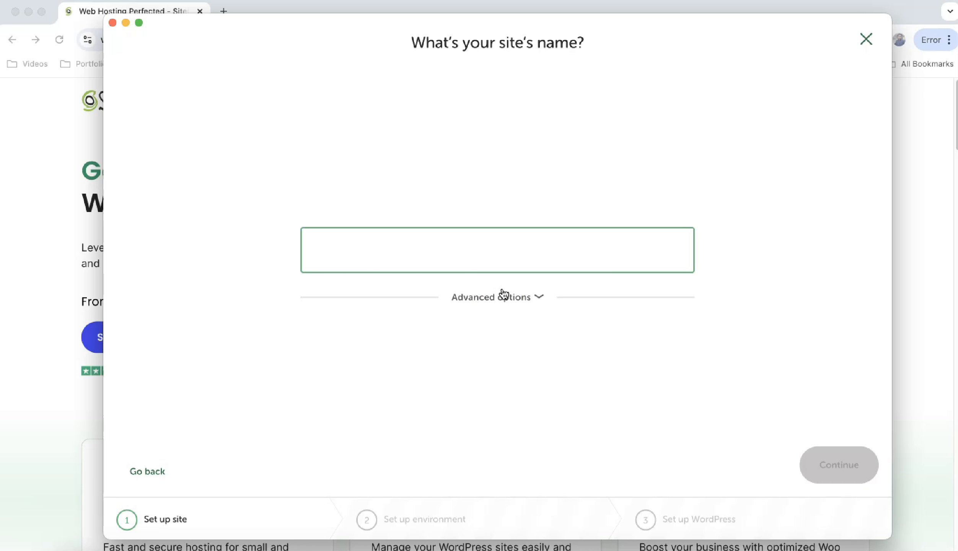
pyautogui.write('Mub Web ')
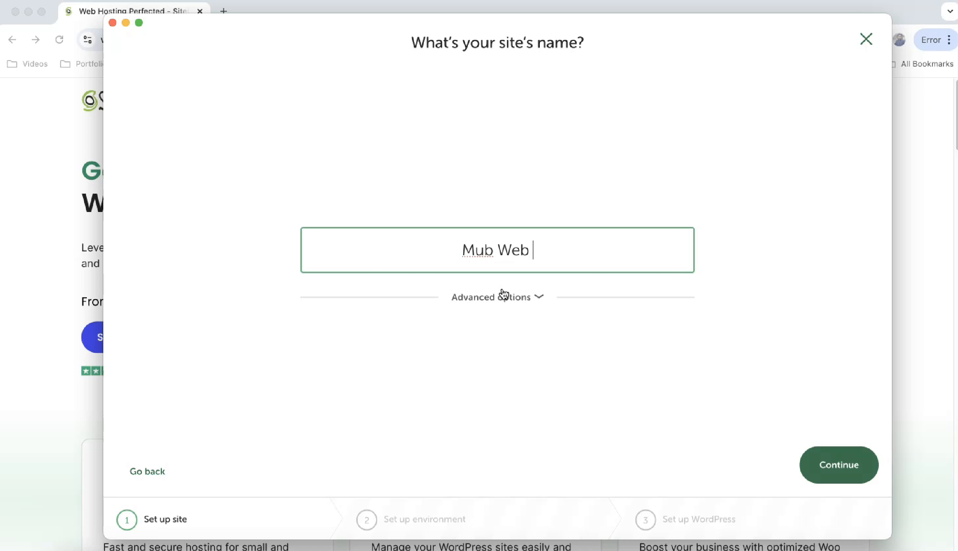
pyautogui.write('Services')
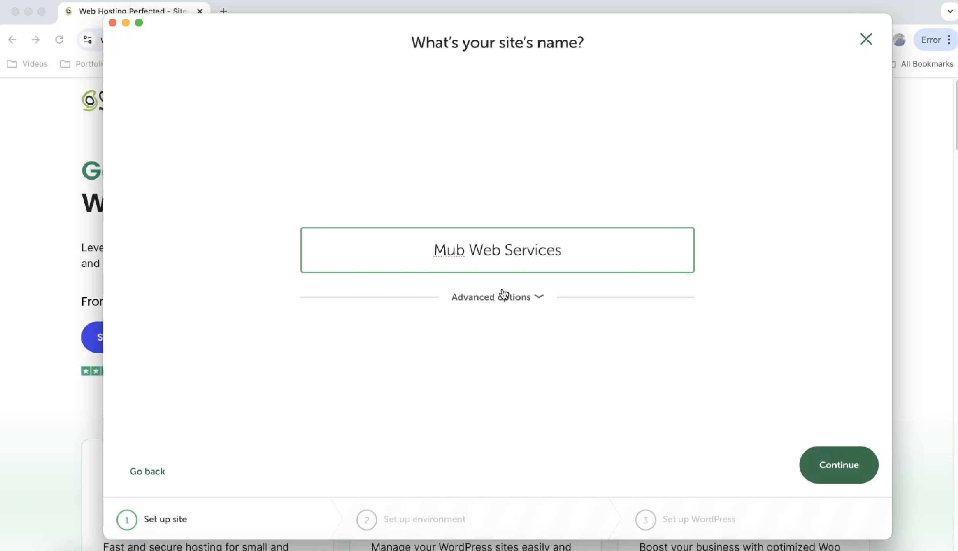
pyautogui.click(837, 470)
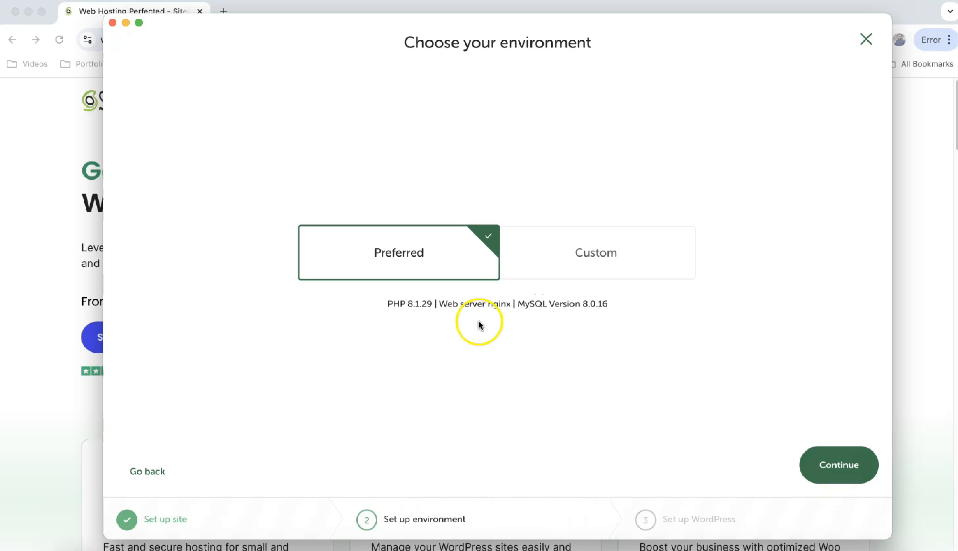
pyautogui.click(835, 469)
# Step: Set the WordPress admin username and password, then create the site with the system password
pyautogui.write('admin')
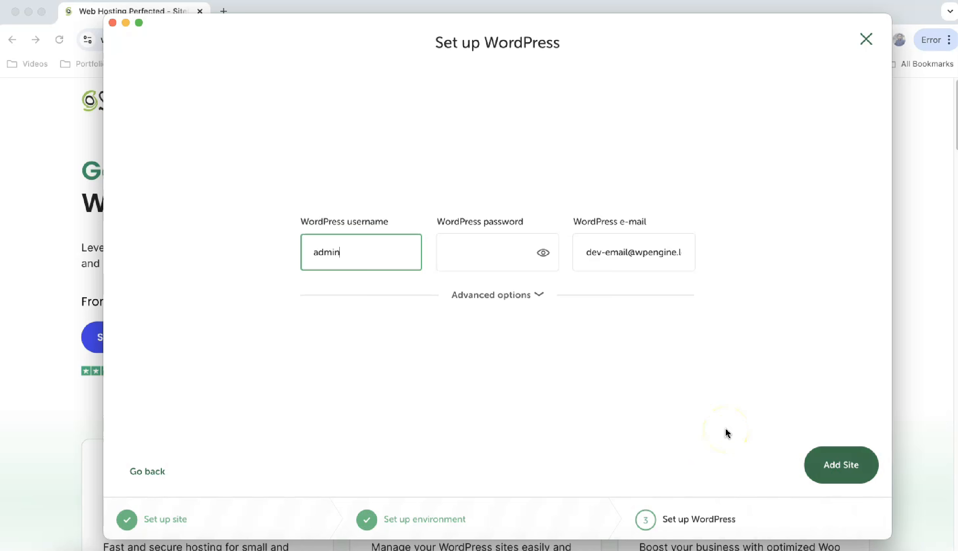
pyautogui.press('Tab')
pyautogui.write('admin')
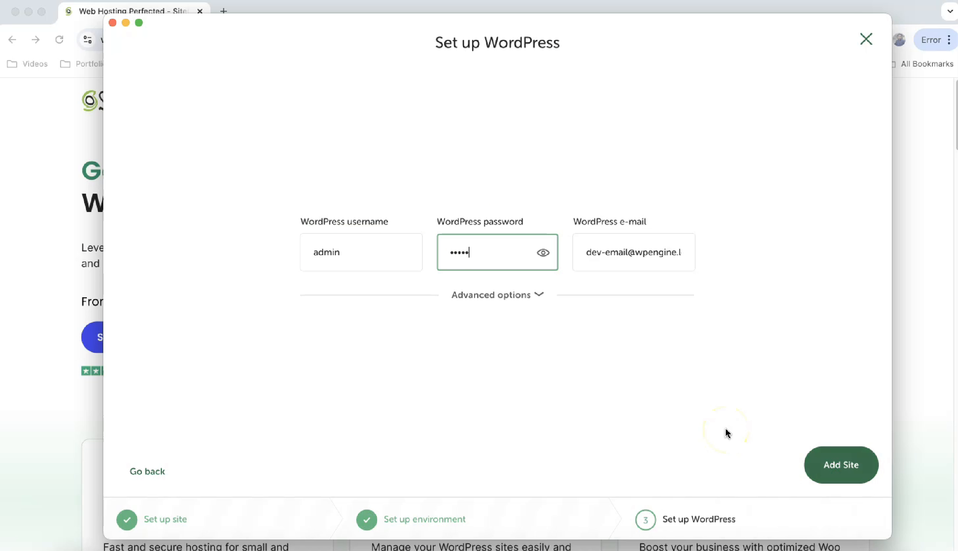
pyautogui.click(856, 464)
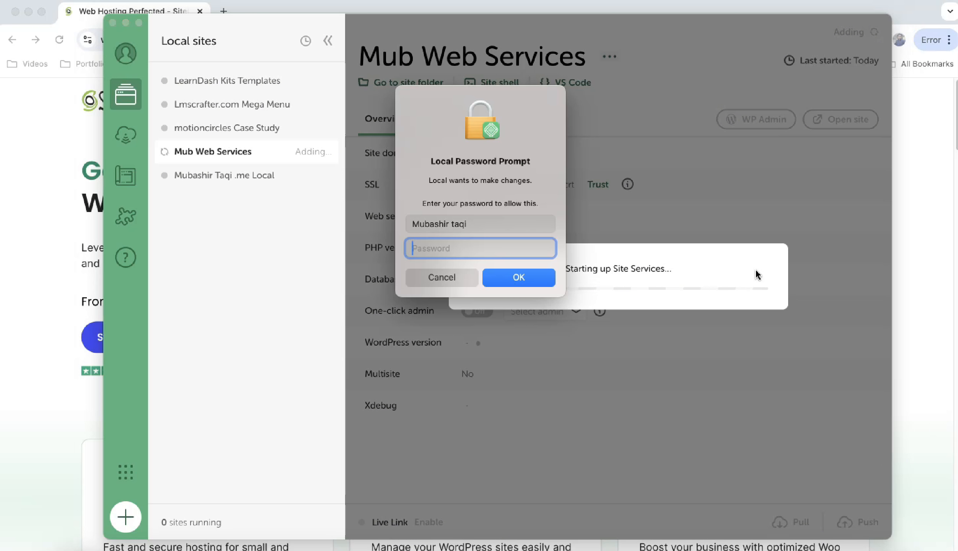
pyautogui.write('••••••••')
pyautogui.press('Return')
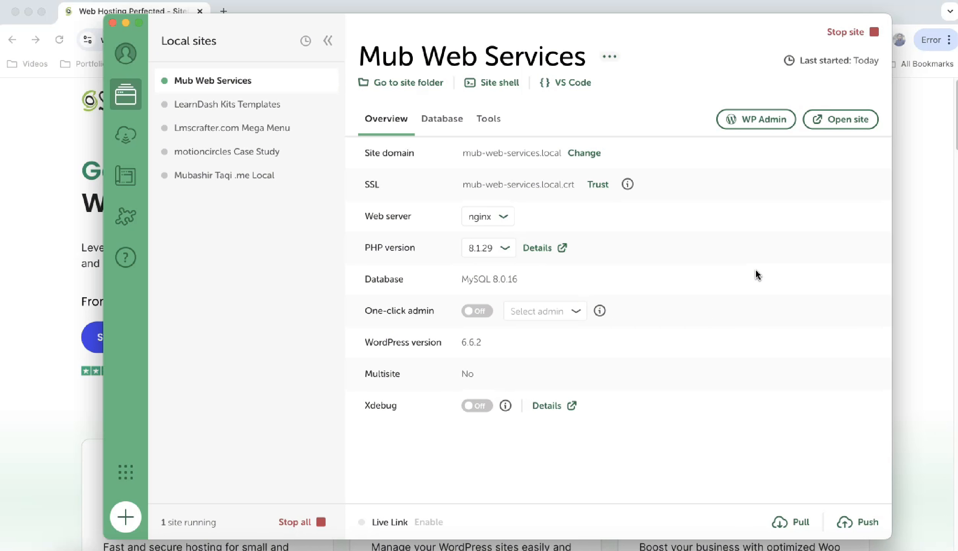
# Step: Open the new site's WP Admin login and enter the admin credentials
pyautogui.click(756, 119)
pyautogui.write('admin')
pyautogui.press('Tab')
pyautogui.write('●●●●●●')
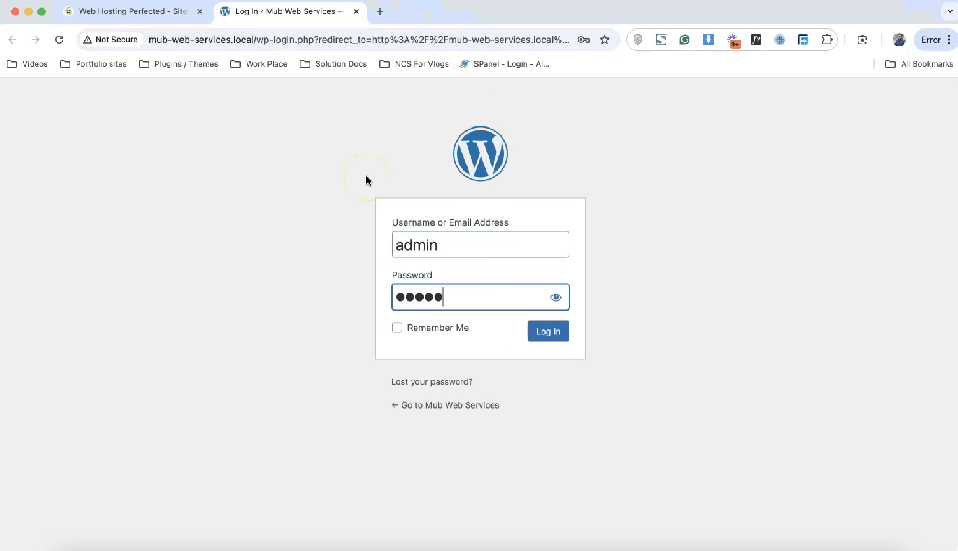
# Step: Fix the password, log in to the dashboard and save the password in the browser
pyautogui.press('BackSpace')
pyautogui.press('BackSpace')
pyautogui.press('BackSpace')
pyautogui.press('BackSpace')
pyautogui.press('BackSpace')
pyautogui.press('BackSpace')
pyautogui.write('●●●●●')
pyautogui.press('Return')
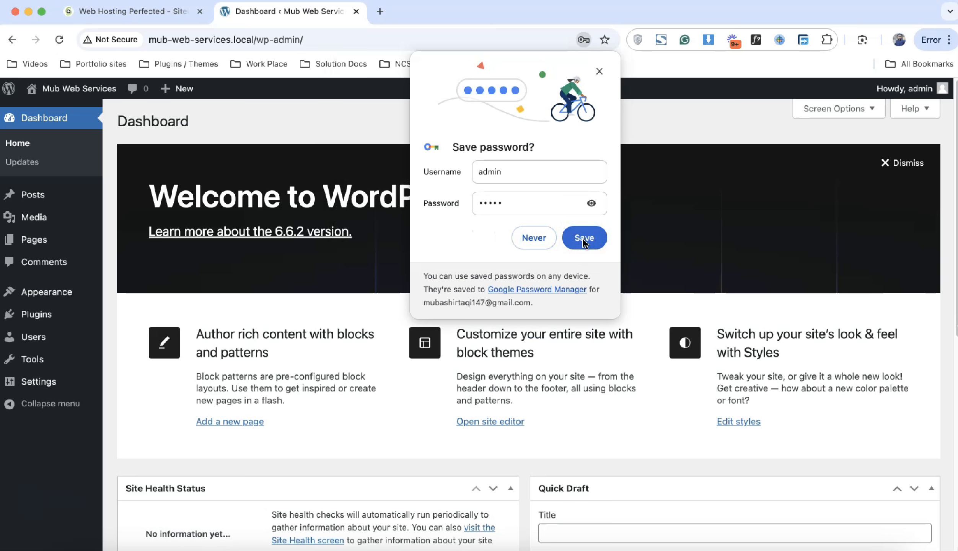
pyautogui.click(584, 240)
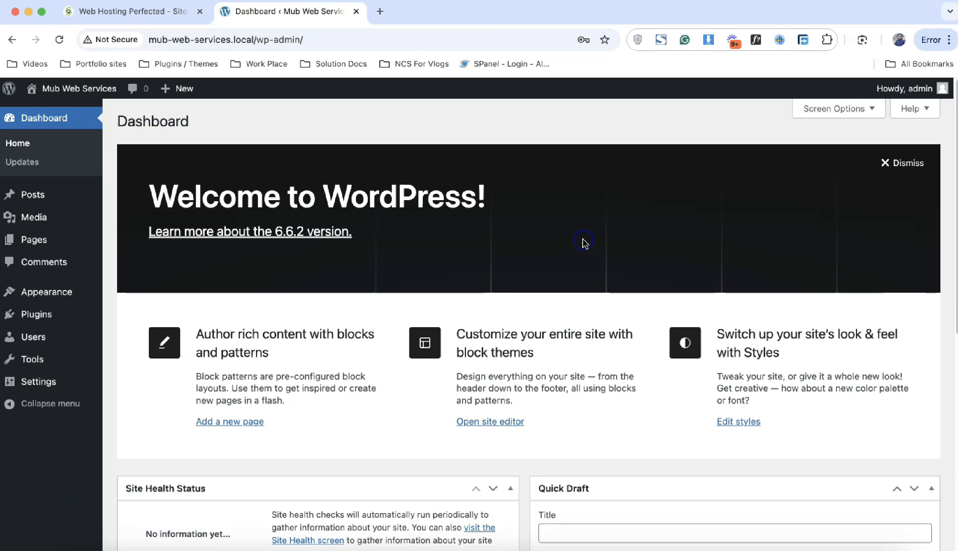
# Step: Open Visit Site in a new tab, look over the front page, then return to the dashboard
pyautogui.moveTo(79, 94)
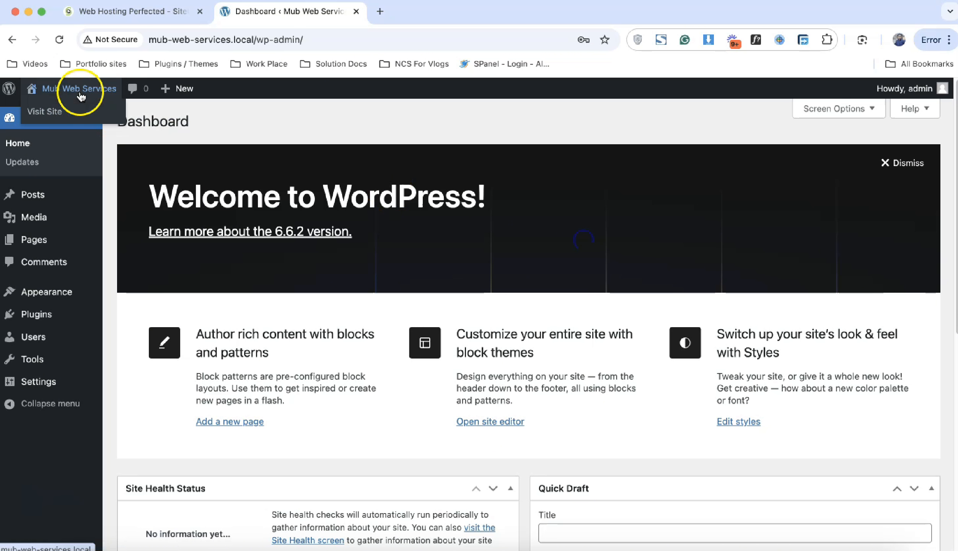
pyautogui.rightClick(80, 111)
pyautogui.click(101, 116)
pyautogui.click(427, 11)
pyautogui.scroll(-20, 440, 327)
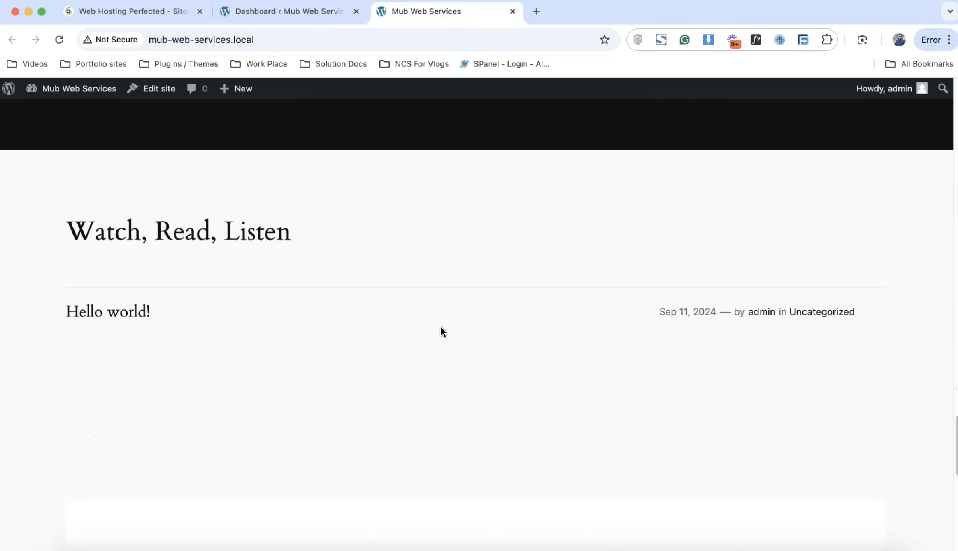
pyautogui.scroll(10, 443, 332)
pyautogui.scroll(15, 443, 331)
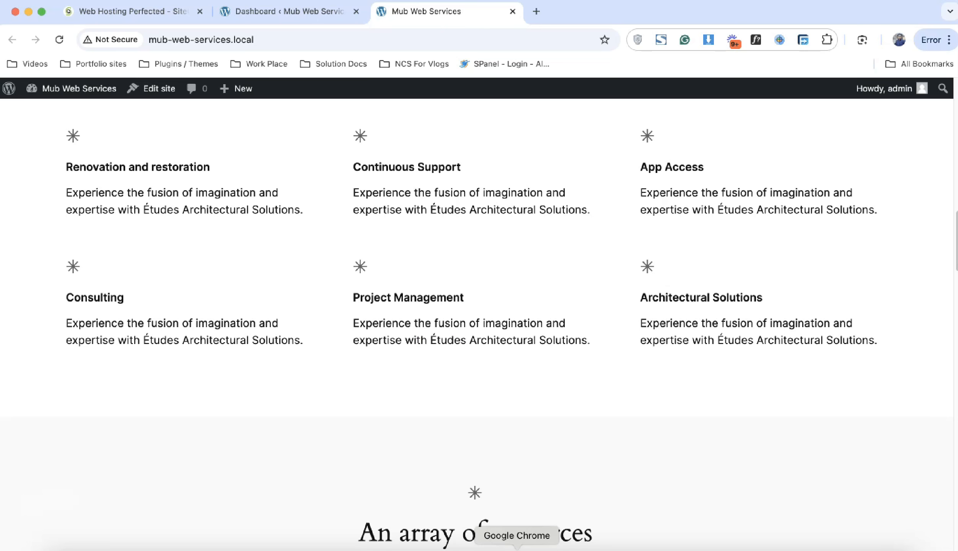
pyautogui.click(328, 18)
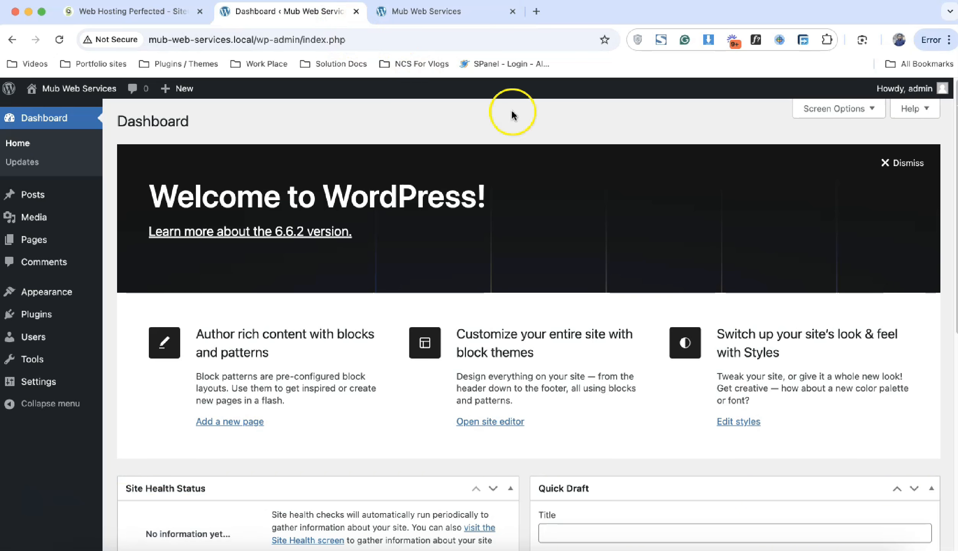
# Step: Dismiss the Welcome banner and hide Site Health Status, Activity, Quick Draft and Events and News widgets
pyautogui.click(886, 164)
pyautogui.click(835, 109)
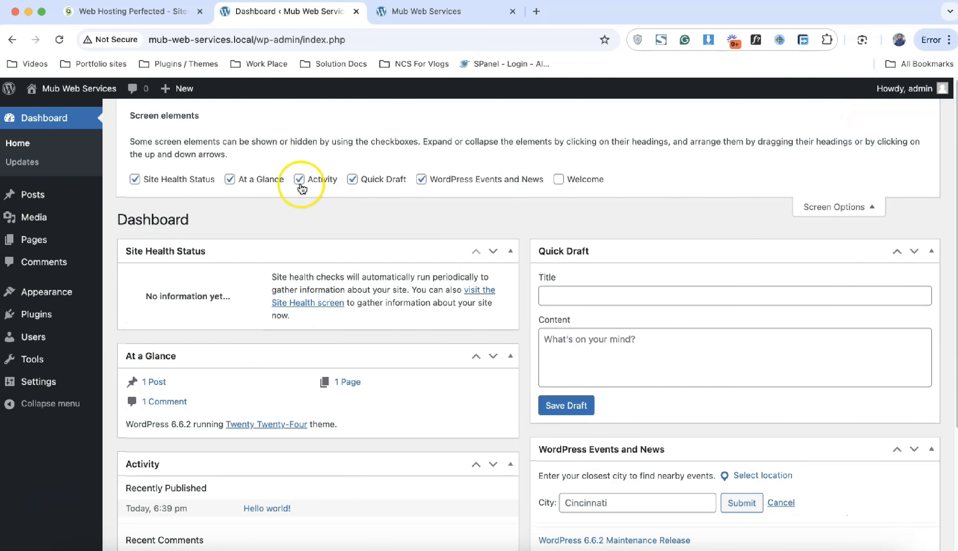
pyautogui.click(187, 181)
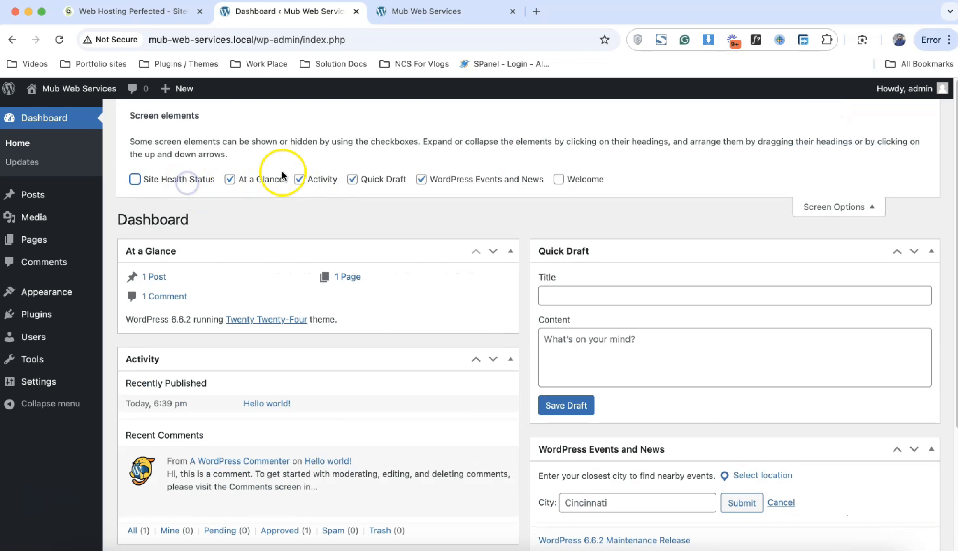
pyautogui.click(306, 180)
pyautogui.click(366, 178)
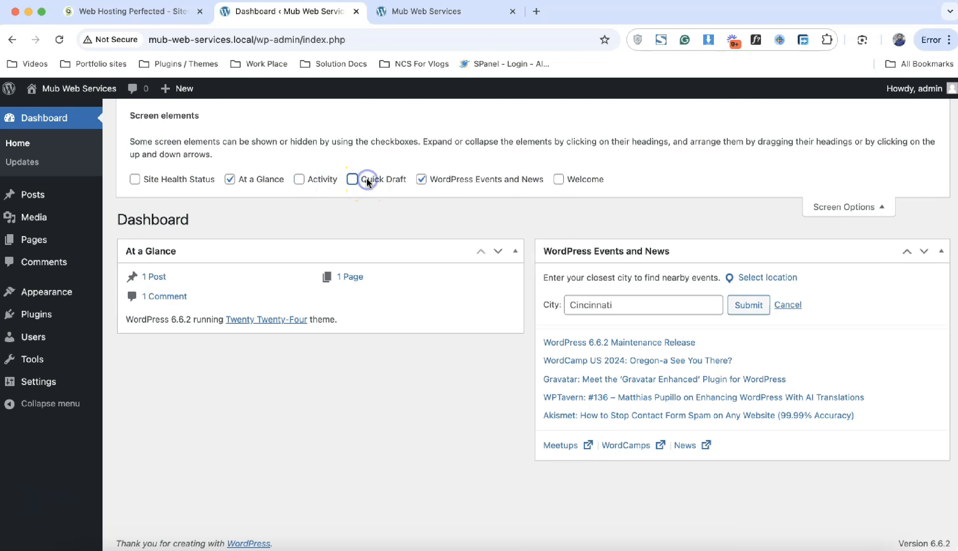
pyautogui.click(435, 180)
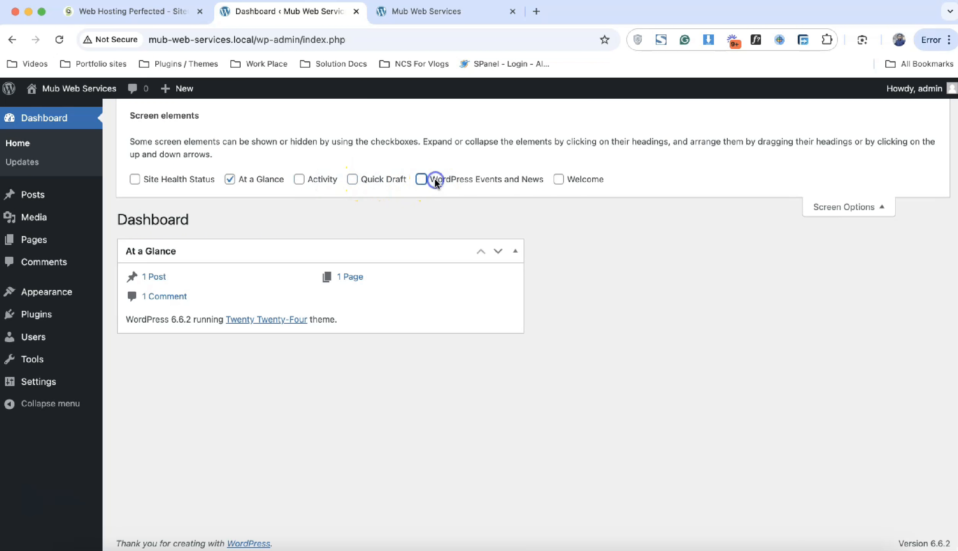
pyautogui.click(855, 207)
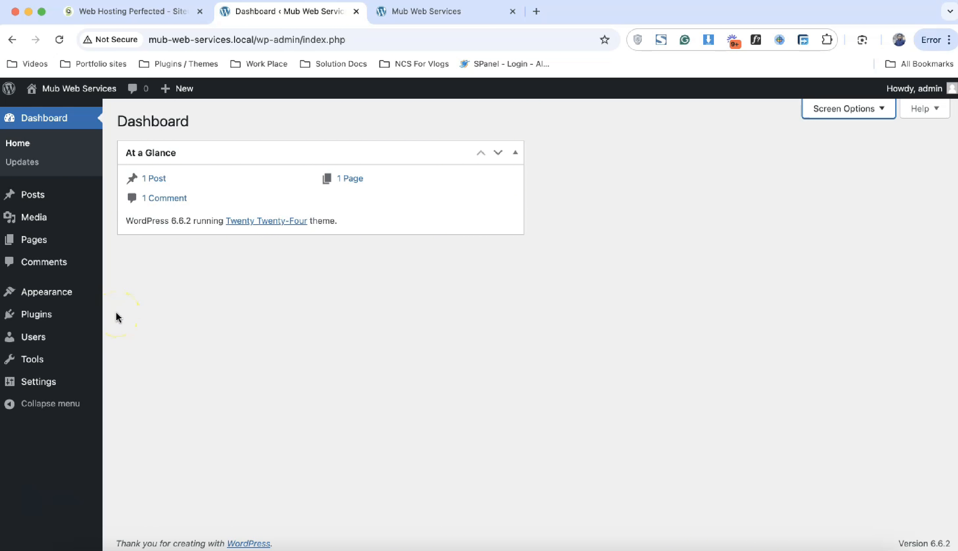
pyautogui.click(419, 14)
pyautogui.click(279, 13)
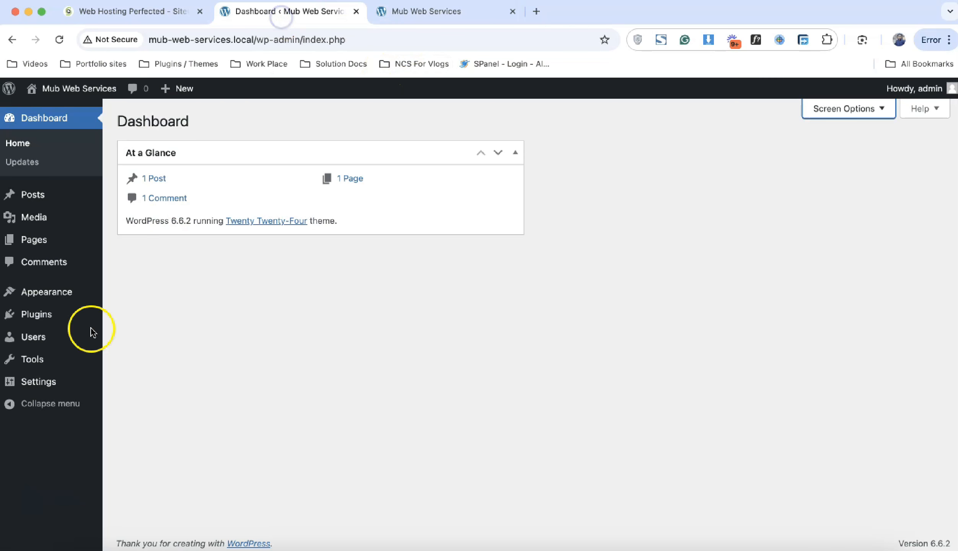
# Step: Install and activate the Astra theme from Appearance > Themes > Add New Theme
pyautogui.moveTo(58, 290)
pyautogui.click(137, 297)
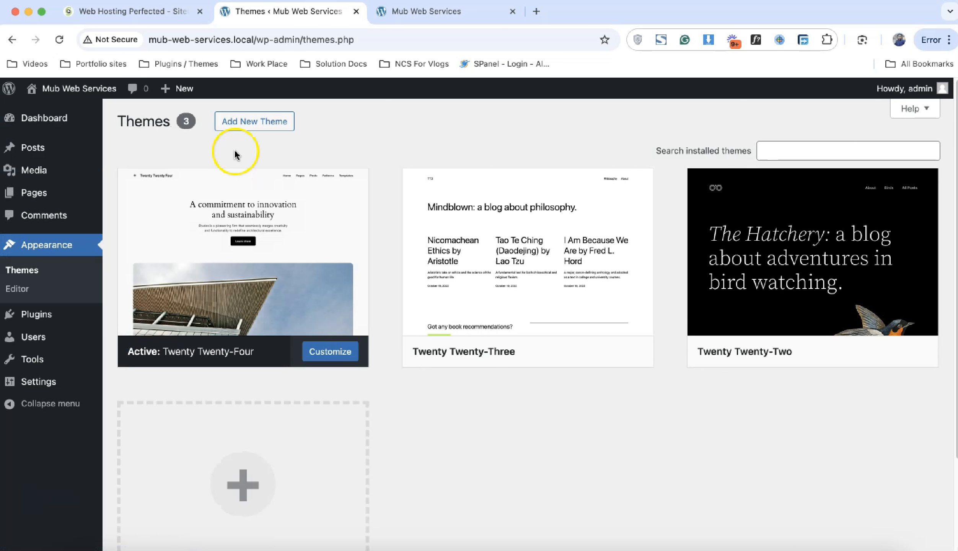
pyautogui.click(252, 122)
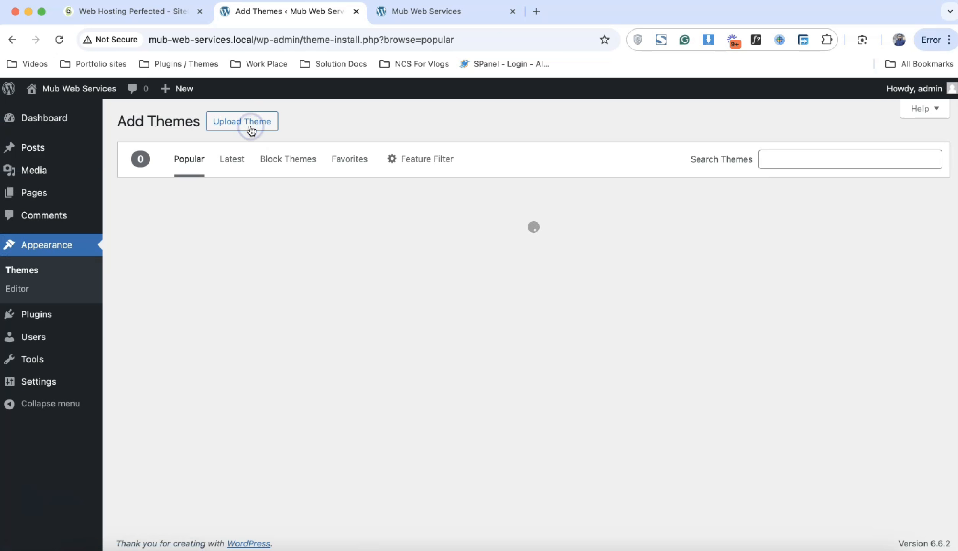
pyautogui.scroll(-5, 503, 336)
pyautogui.scroll(5, 502, 336)
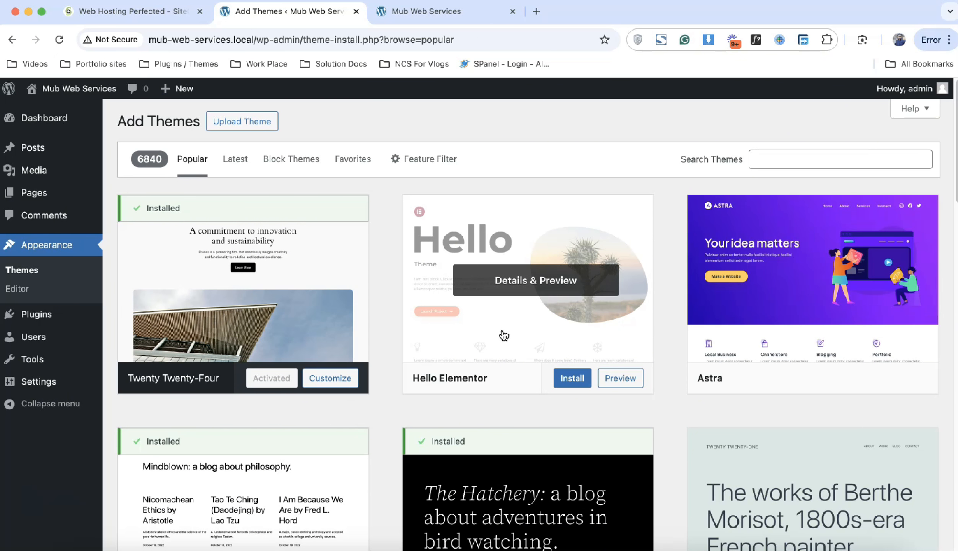
pyautogui.click(857, 378)
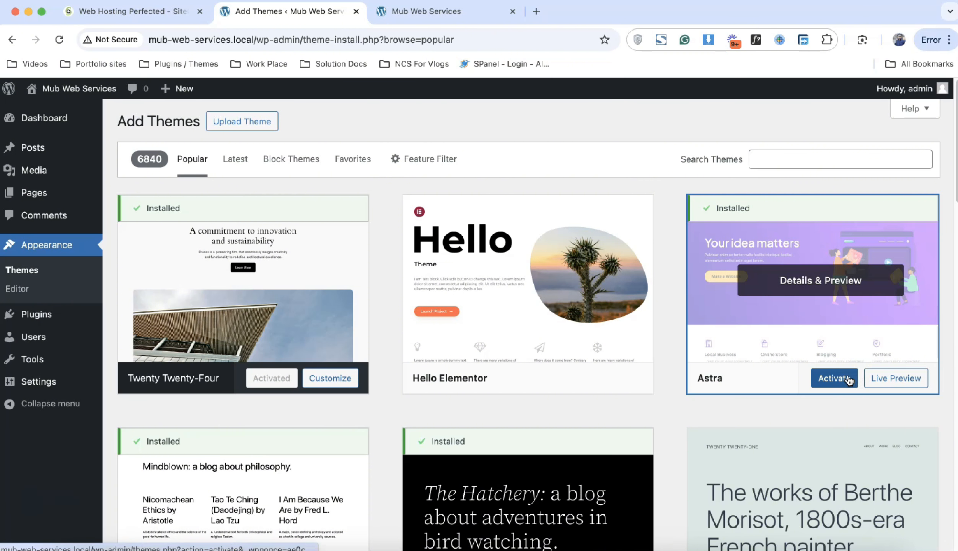
pyautogui.click(849, 380)
# Step: Begin installing Akismet Anti-spam from the Add New Plugin page
pyautogui.moveTo(37, 393)
pyautogui.click(136, 414)
pyautogui.scroll(-5, 612, 306)
pyautogui.click(881, 273)
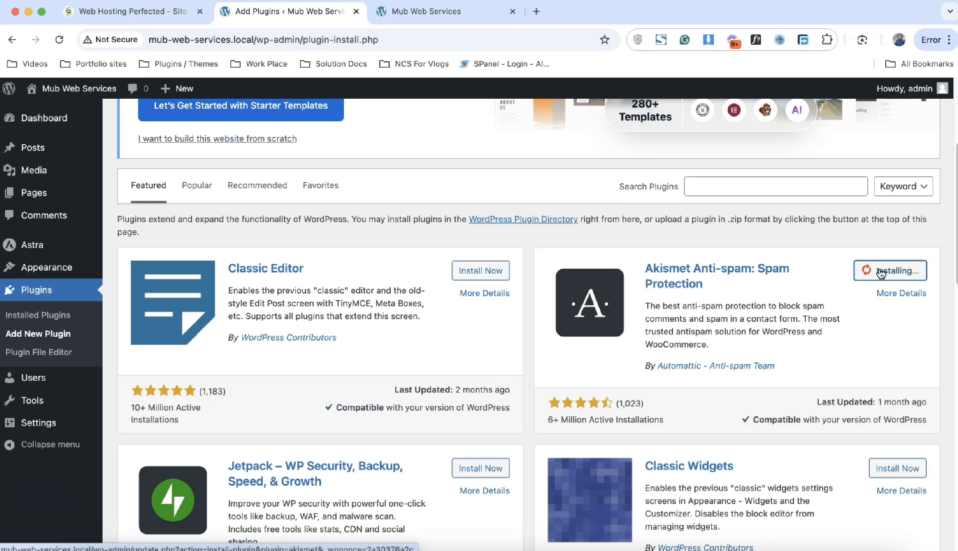
# Step: Search plugins for 'elementor', then install and activate Elementor Website Builder
pyautogui.click(771, 177)
pyautogui.click(767, 181)
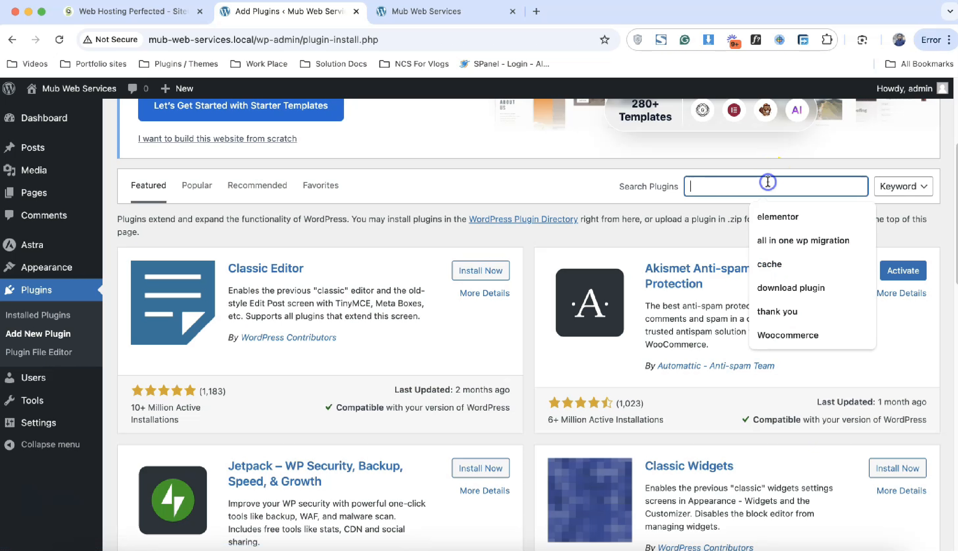
pyautogui.write('ele')
pyautogui.click(778, 217)
pyautogui.click(492, 283)
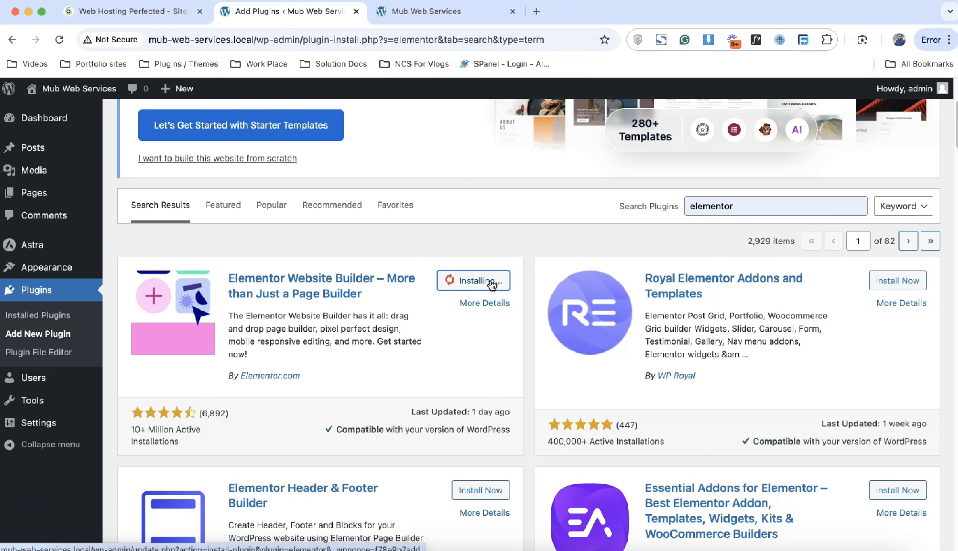
pyautogui.moveTo(140, 430); pyautogui.dragTo(205, 431)
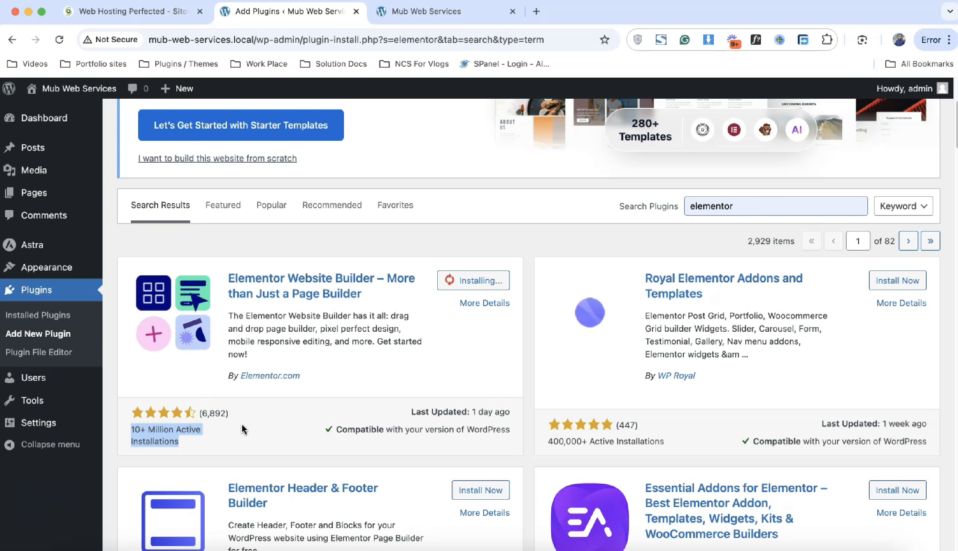
pyautogui.click(470, 287)
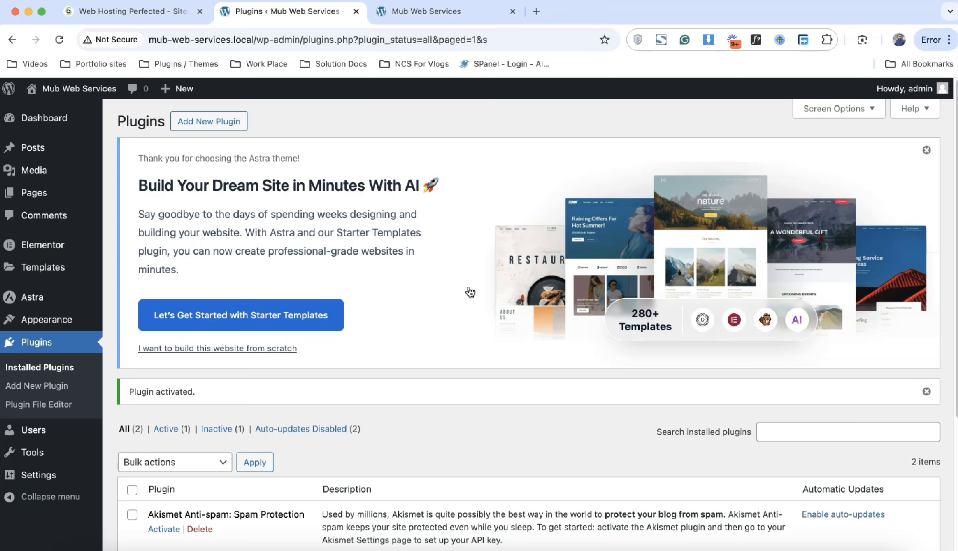
# Step: Activate Akismet and click into its API key field
pyautogui.scroll(-5, 470, 292)
pyautogui.click(164, 355)
pyautogui.click(487, 490)
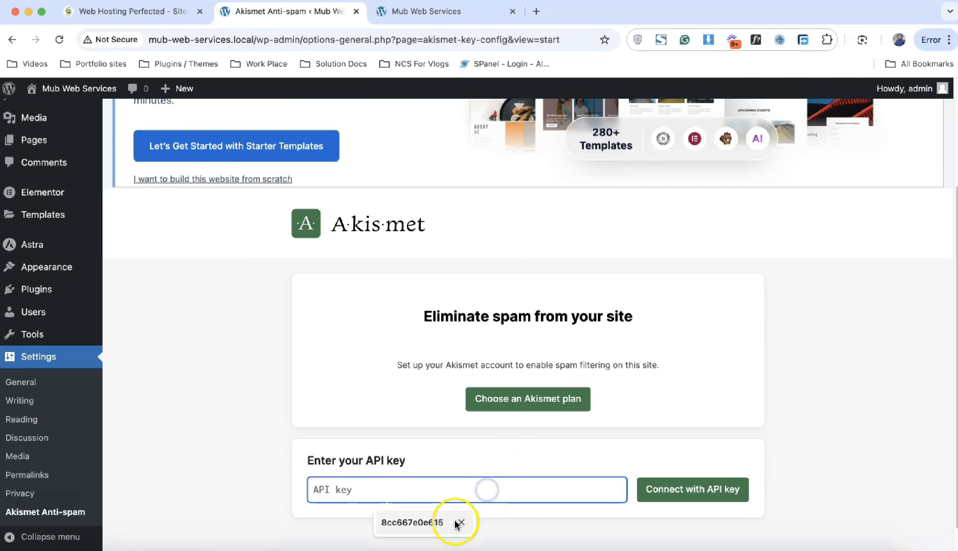
# Step: Connect Akismet with the saved API key and start activating Starter Templates
pyautogui.click(433, 522)
pyautogui.click(713, 497)
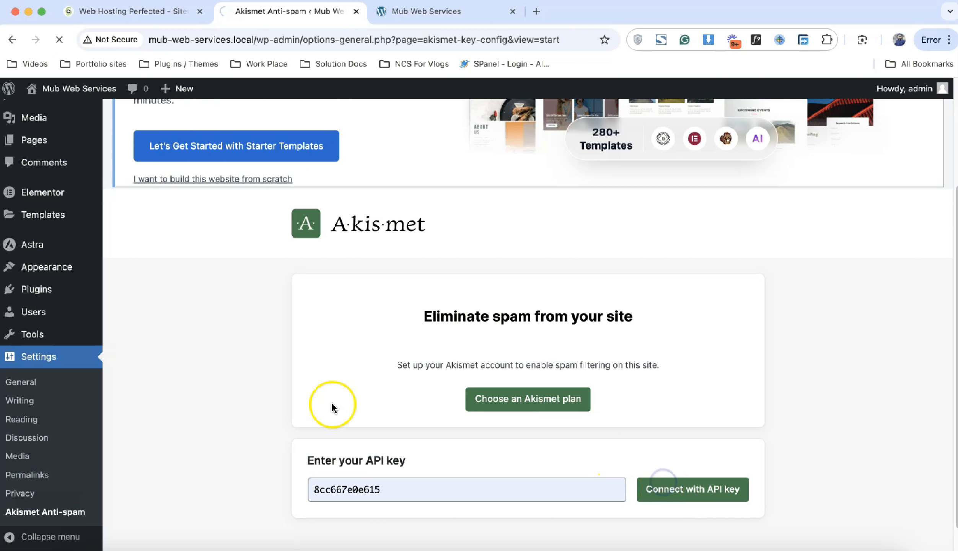
pyautogui.click(194, 295)
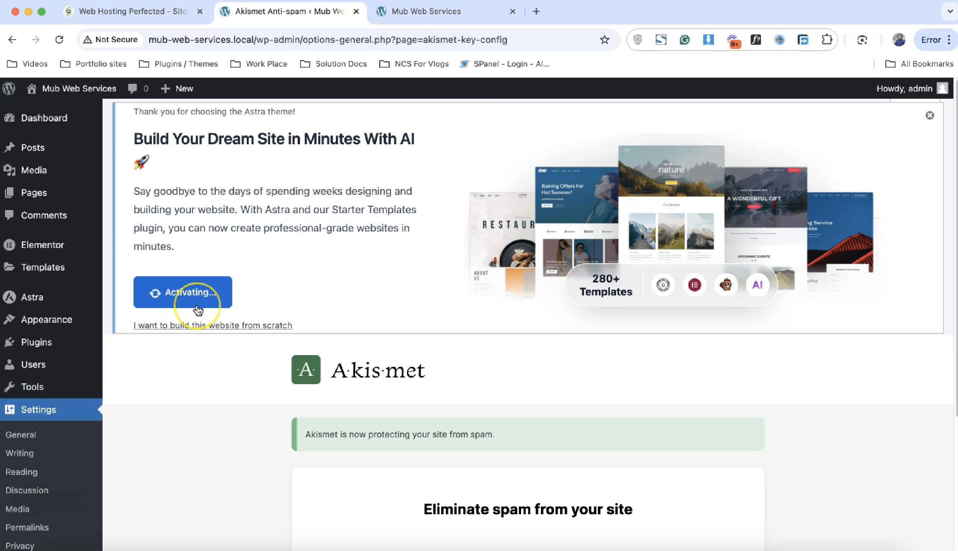
# Step: Open the Add New Plugin page in a separate tab, staying on the Akismet page
pyautogui.scroll(-5, 197, 306)
pyautogui.moveTo(36, 290)
pyautogui.click(146, 310)
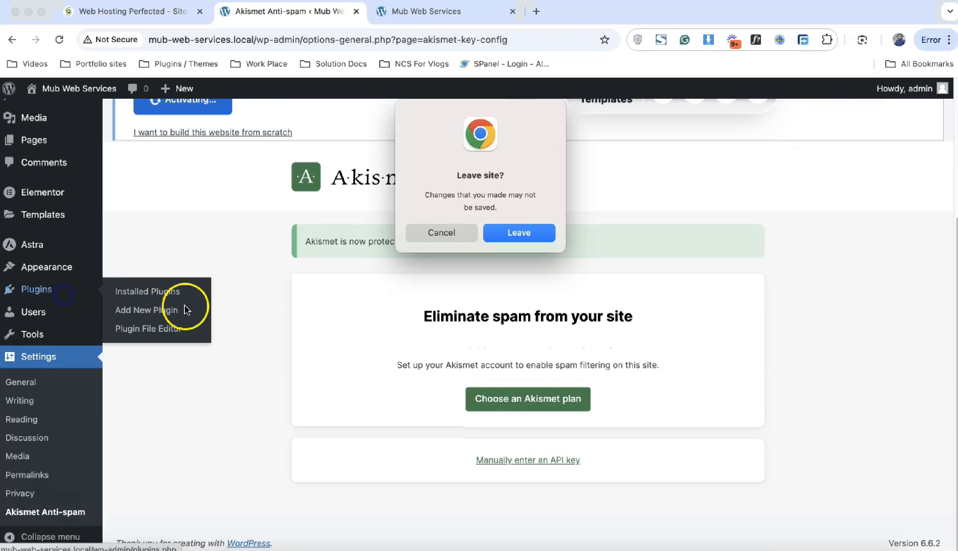
pyautogui.click(444, 237)
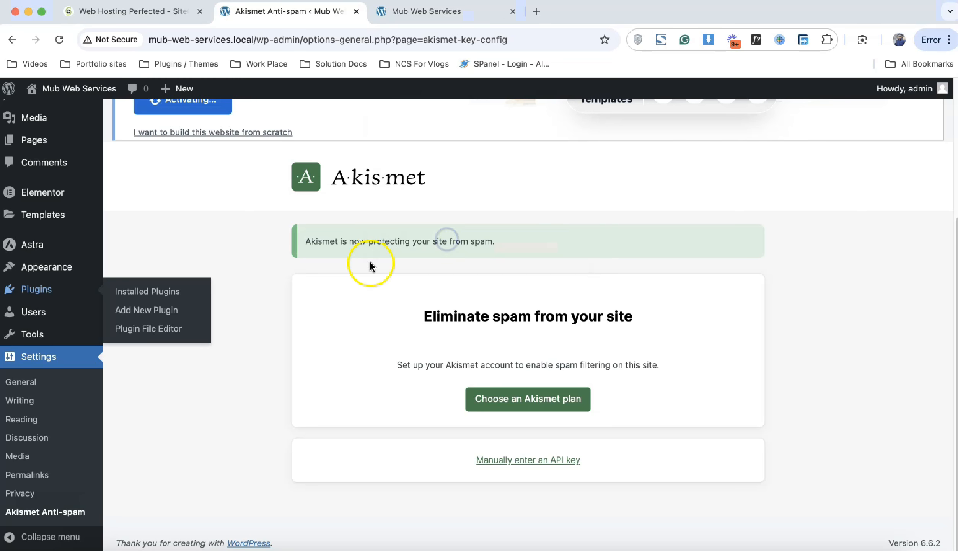
pyautogui.rightClick(129, 311)
pyautogui.click(149, 318)
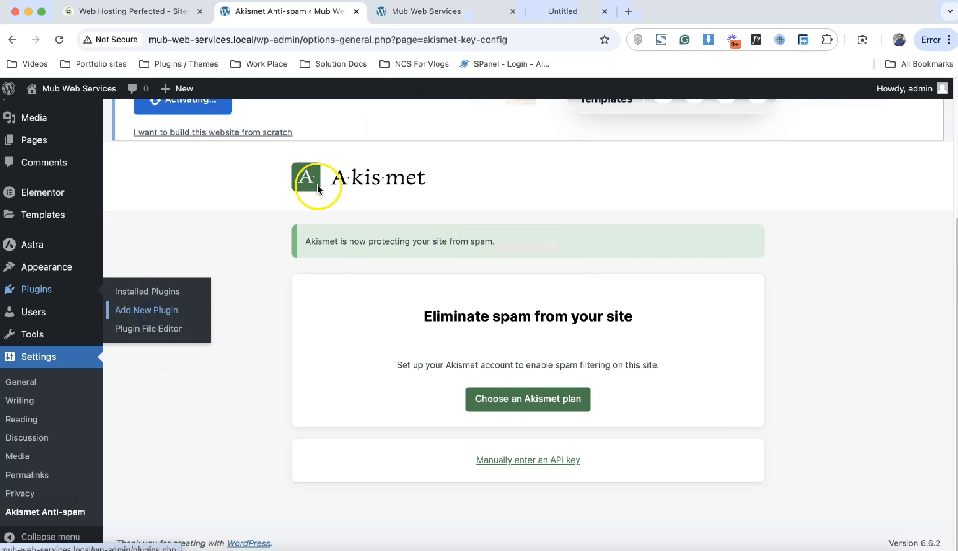
pyautogui.click(555, 19)
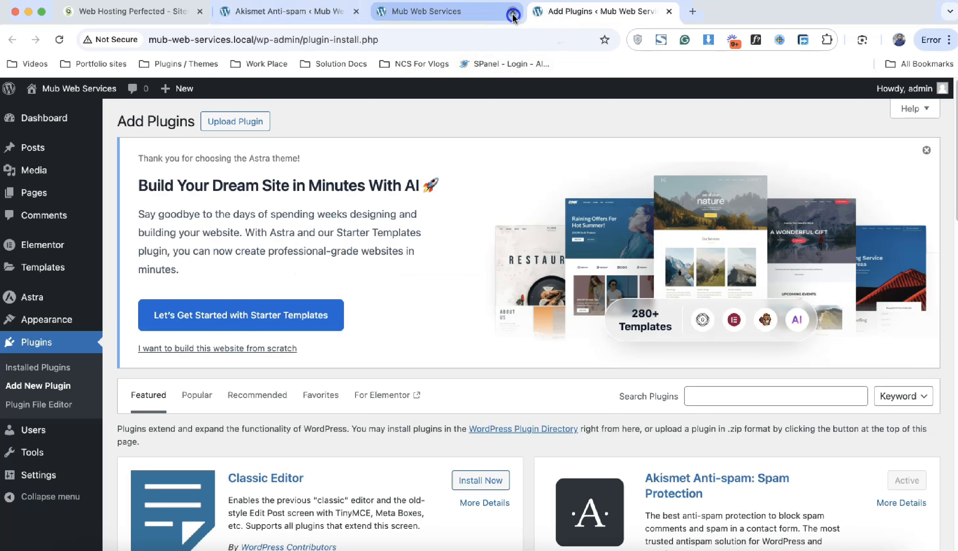
# Step: Close the site tab and choose Build with AI under Starter Templates' AI Website Builder
pyautogui.click(513, 11)
pyautogui.scroll(-2, 375, 350)
pyautogui.scroll(-2, 374, 351)
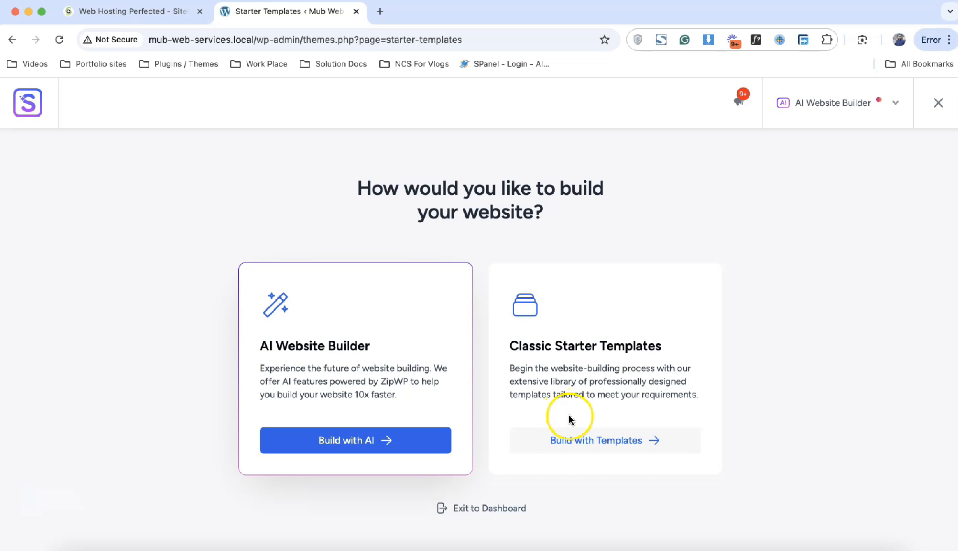
pyautogui.click(337, 441)
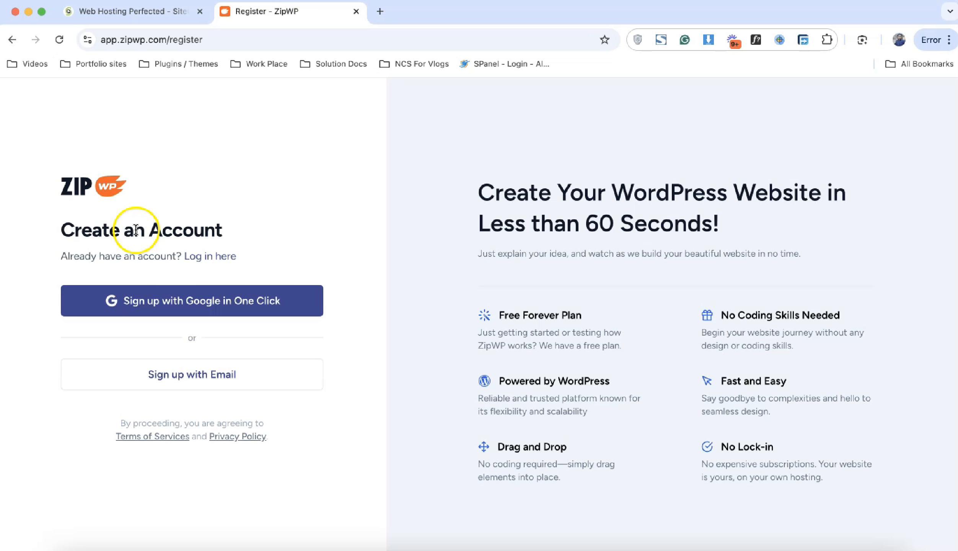
pyautogui.click(384, 19)
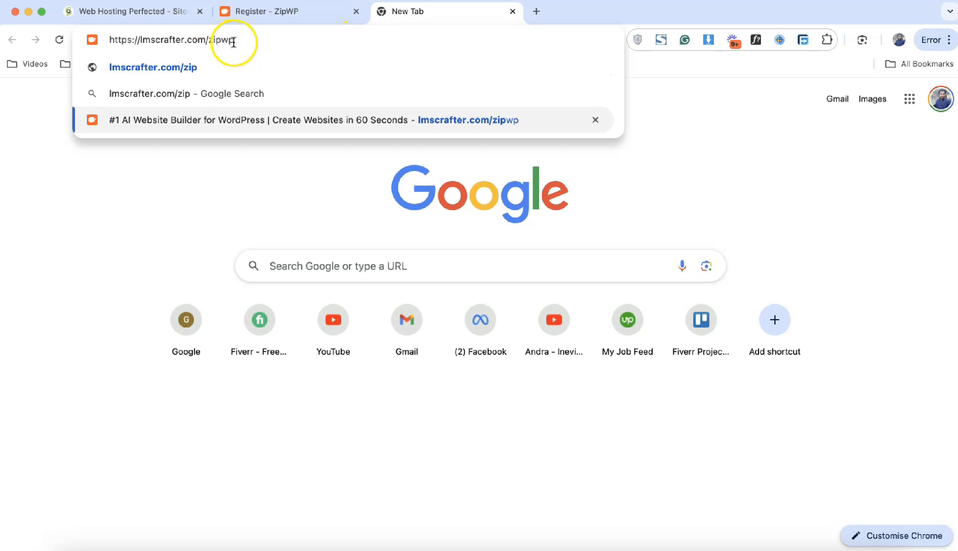
pyautogui.click(475, 128)
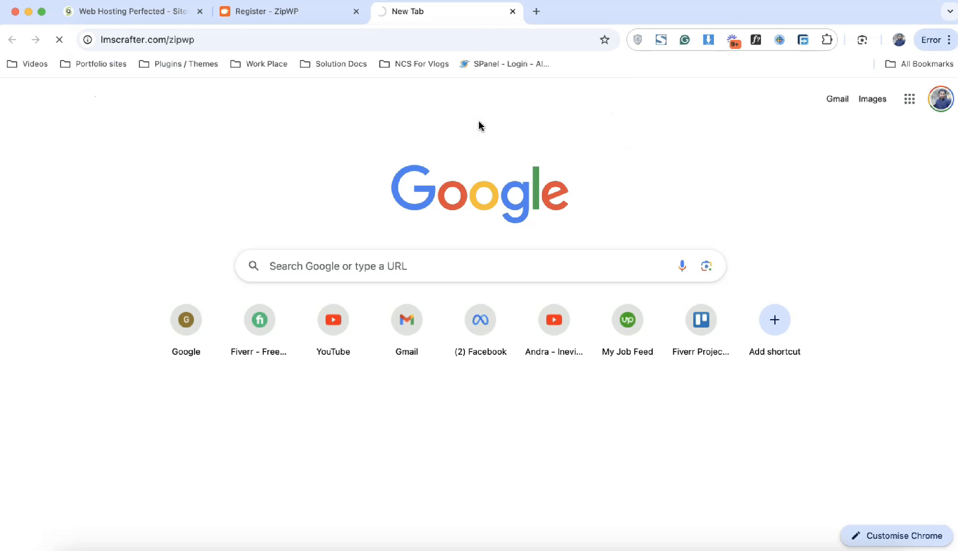
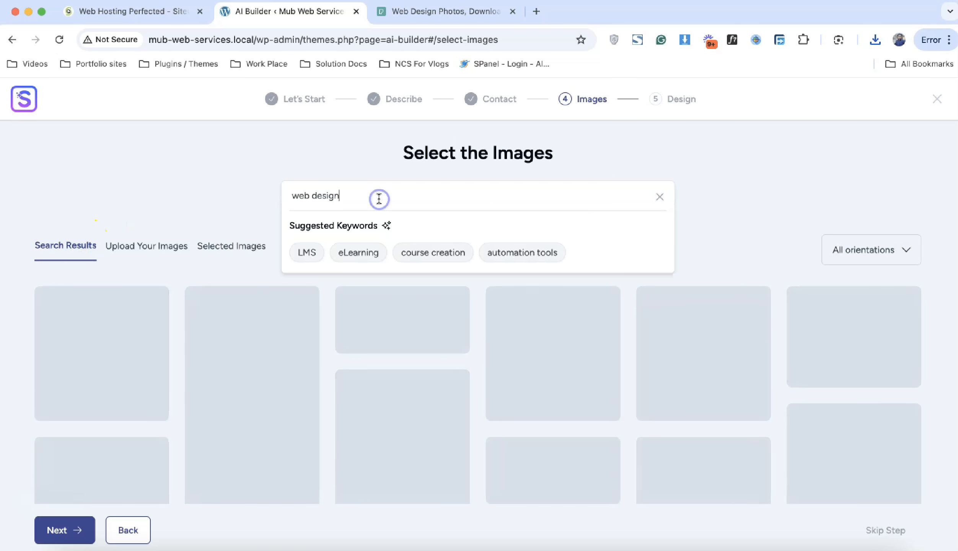
# Step: Pick the eLearning image keyword and open the file browser to upload your own images
pyautogui.click(358, 251)
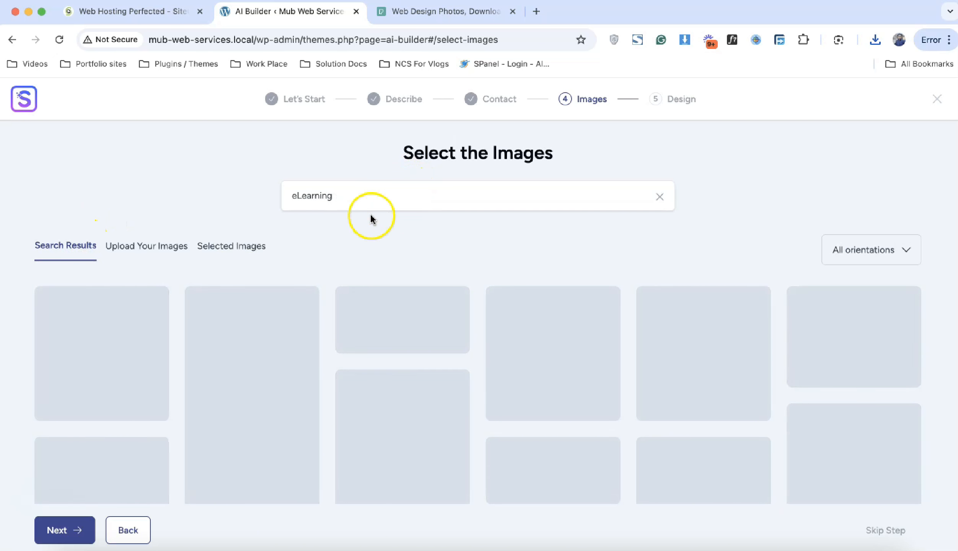
pyautogui.click(170, 251)
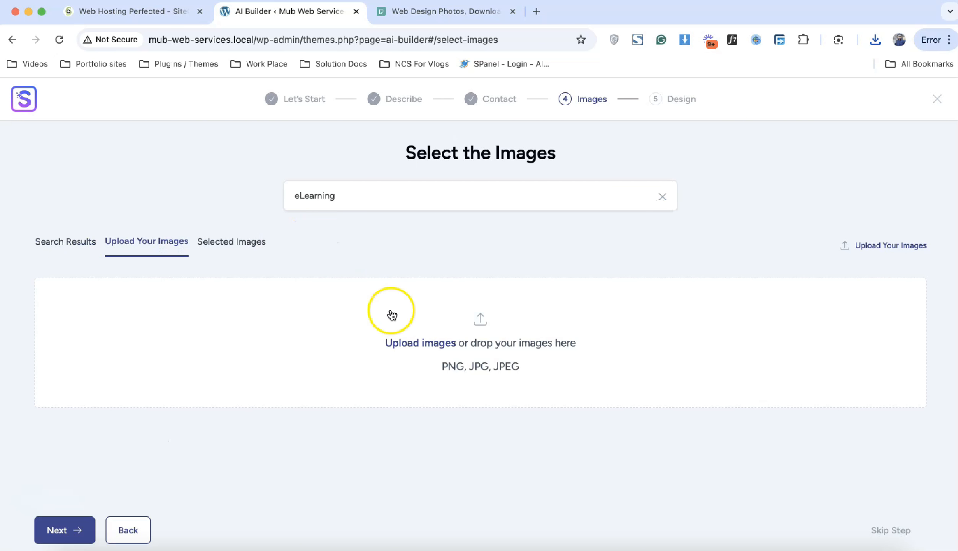
pyautogui.click(480, 331)
pyautogui.click(480, 333)
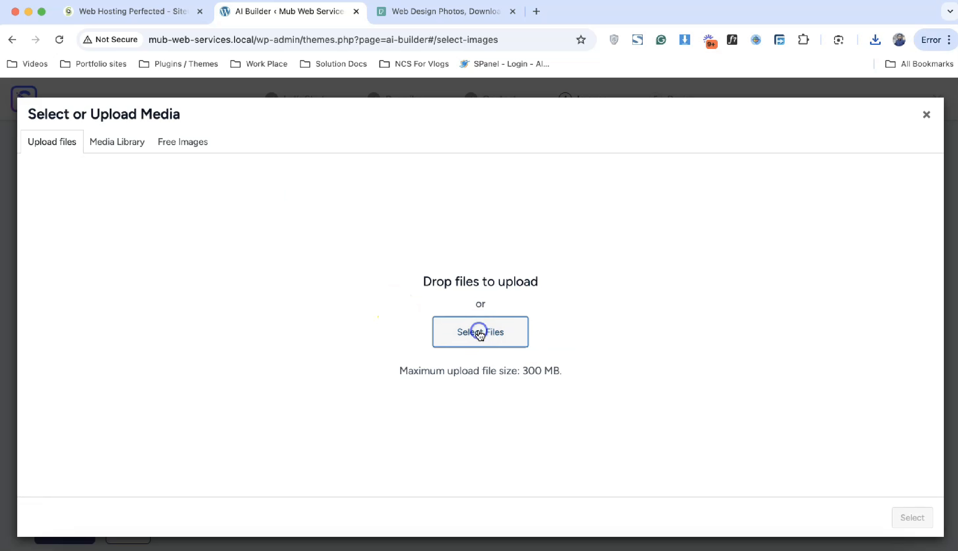
pyautogui.click(316, 339)
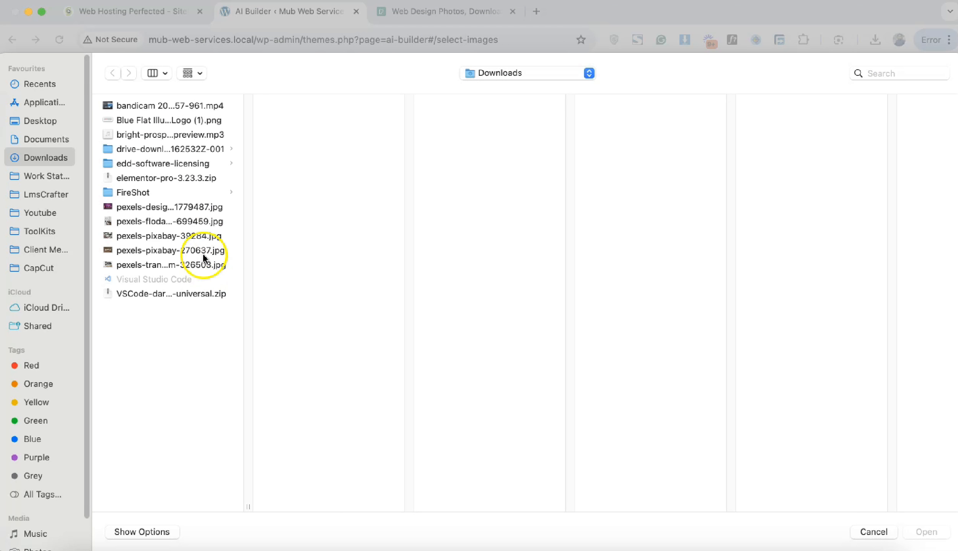
# Step: Upload five pexels JPGs from Downloads as the site images and continue to designs
pyautogui.click(205, 222)
pyautogui.keyDown('shift'); pyautogui.click(203, 209); pyautogui.keyUp('shift')
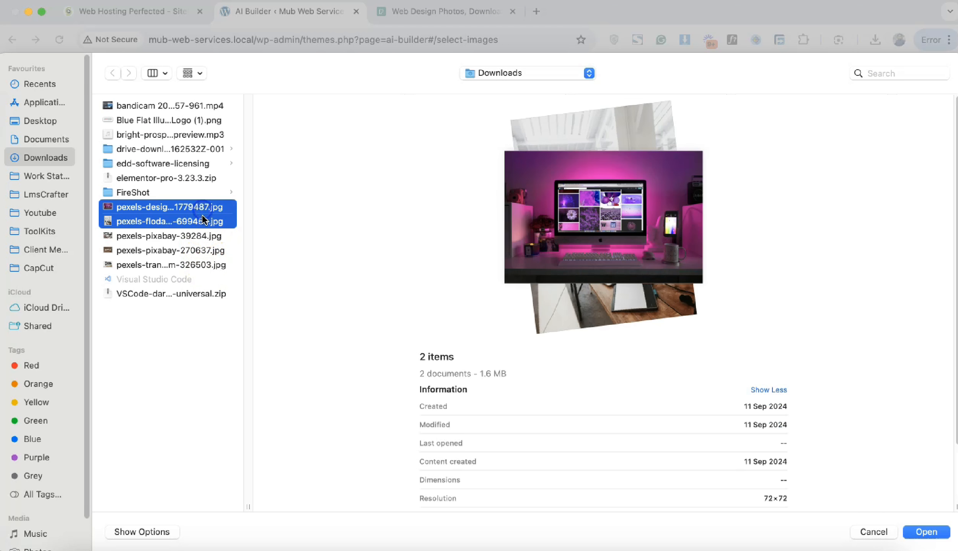
pyautogui.keyDown('shift'); pyautogui.click(205, 235); pyautogui.keyUp('shift')
pyautogui.keyDown('shift'); pyautogui.click(207, 250); pyautogui.keyUp('shift')
pyautogui.keyDown('shift'); pyautogui.click(208, 265); pyautogui.keyUp('shift')
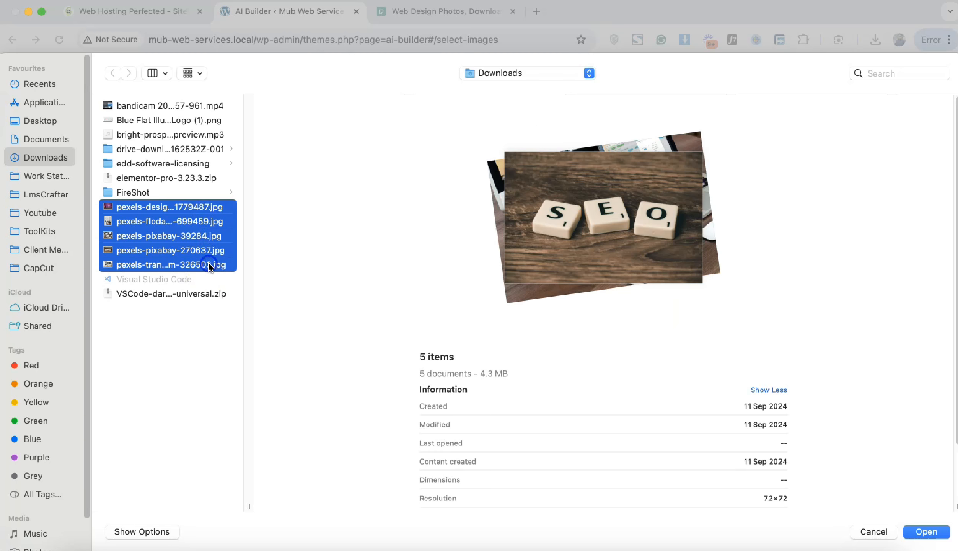
pyautogui.click(926, 531)
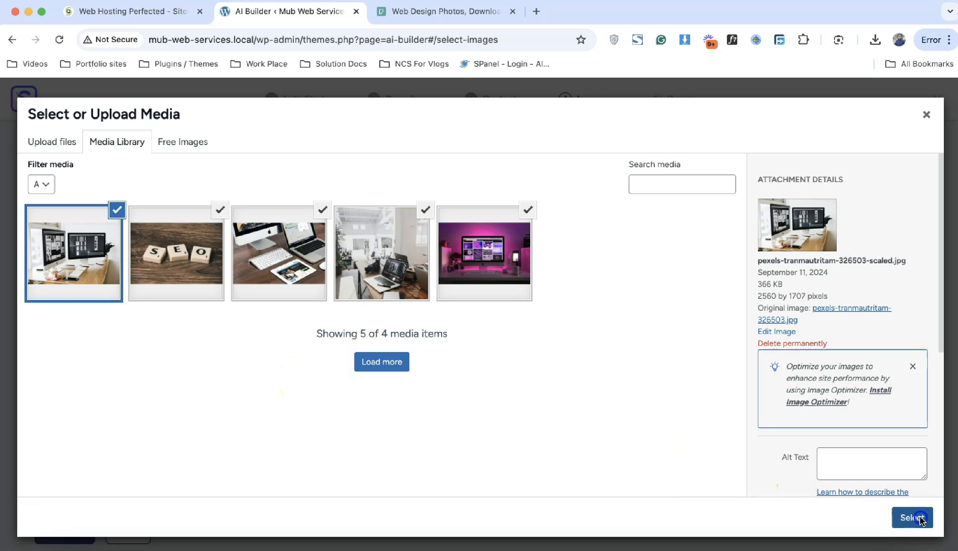
pyautogui.click(920, 517)
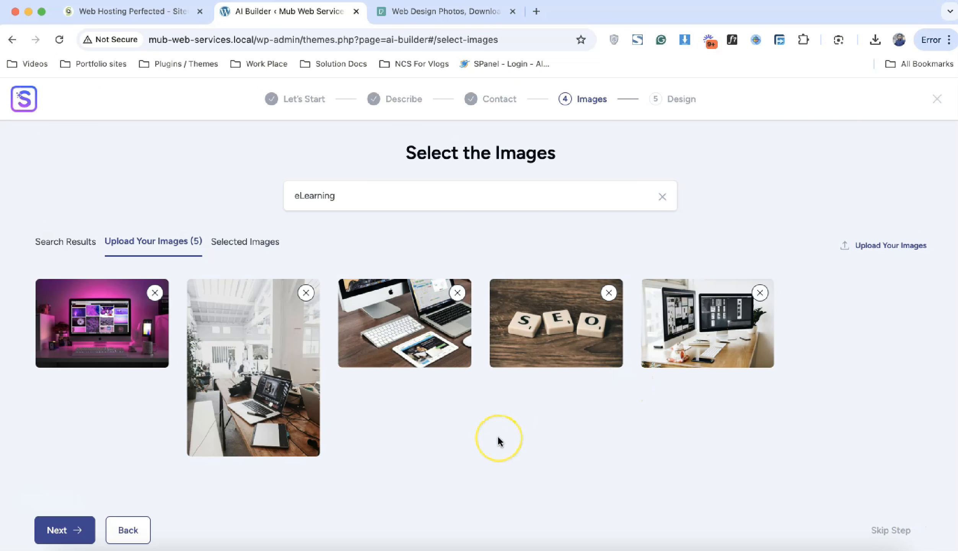
pyautogui.click(65, 530)
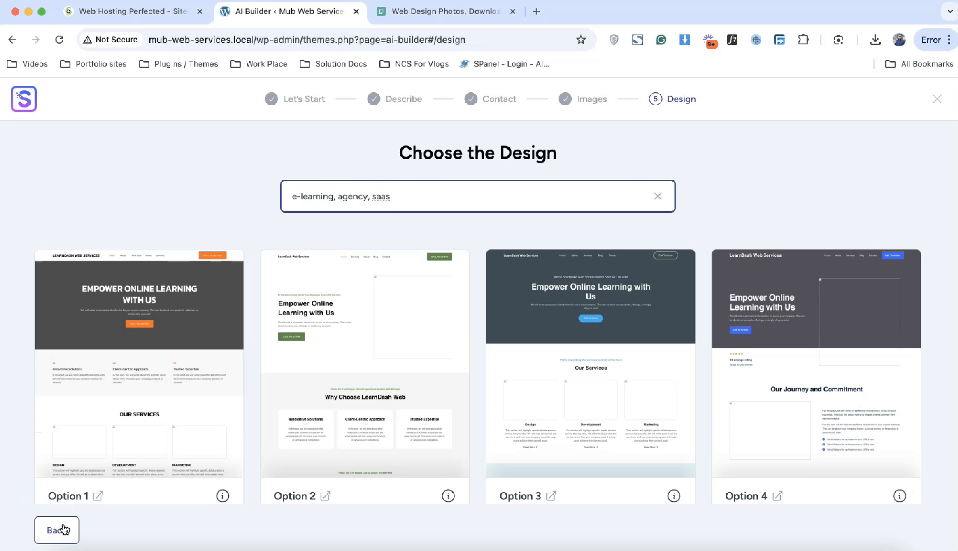
# Step: Browse design Options 1–16 and pick the Option 10 homepage design
pyautogui.scroll(-5, 394, 418)
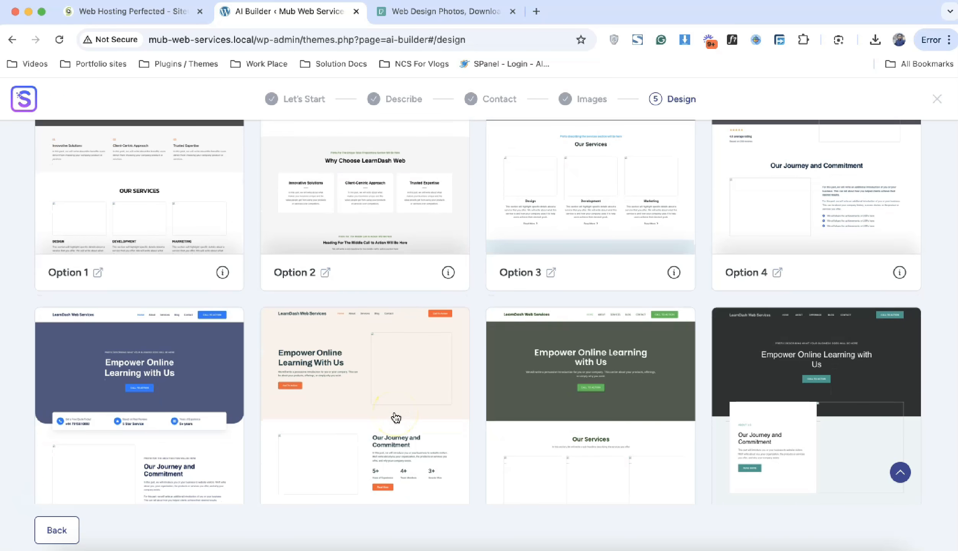
pyautogui.scroll(-7, 396, 417)
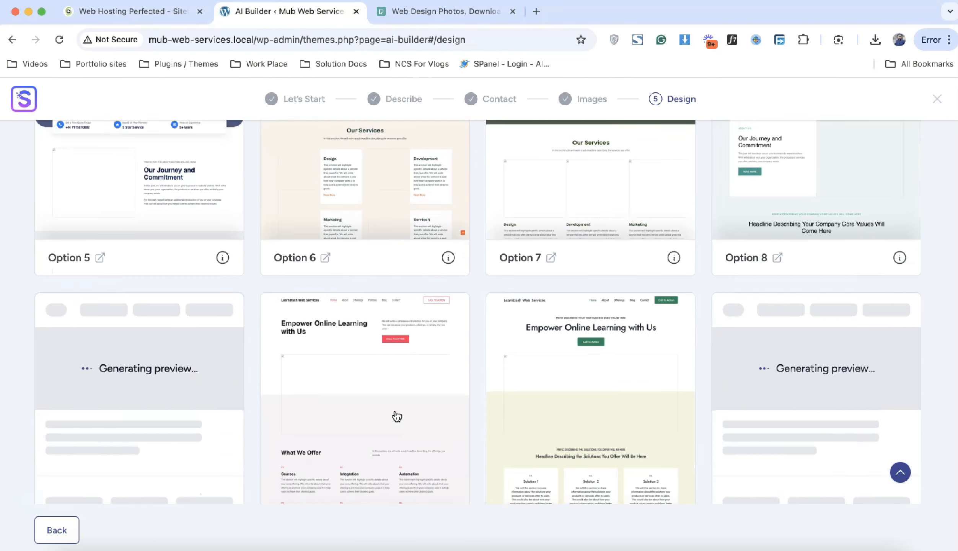
pyautogui.scroll(-3, 396, 416)
pyautogui.scroll(12, 397, 417)
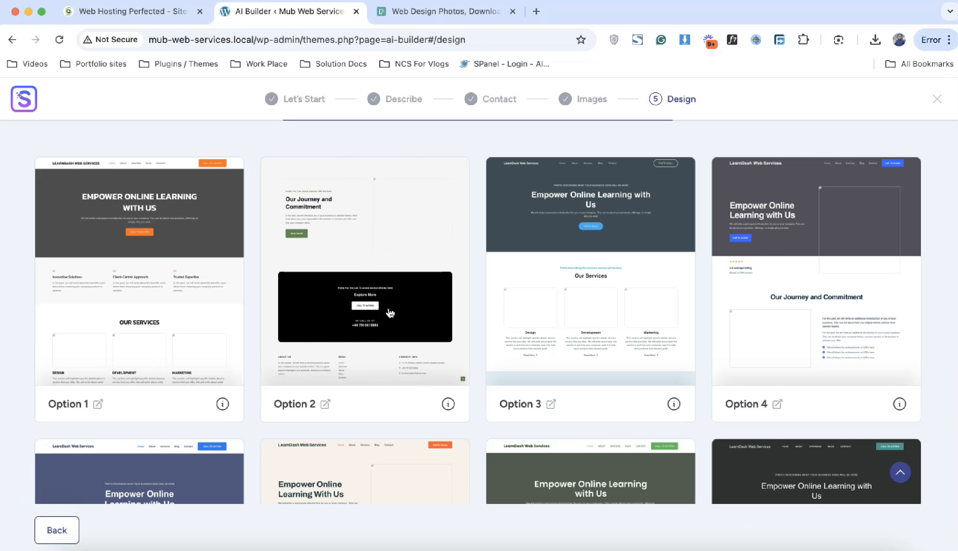
pyautogui.scroll(-5, 391, 313)
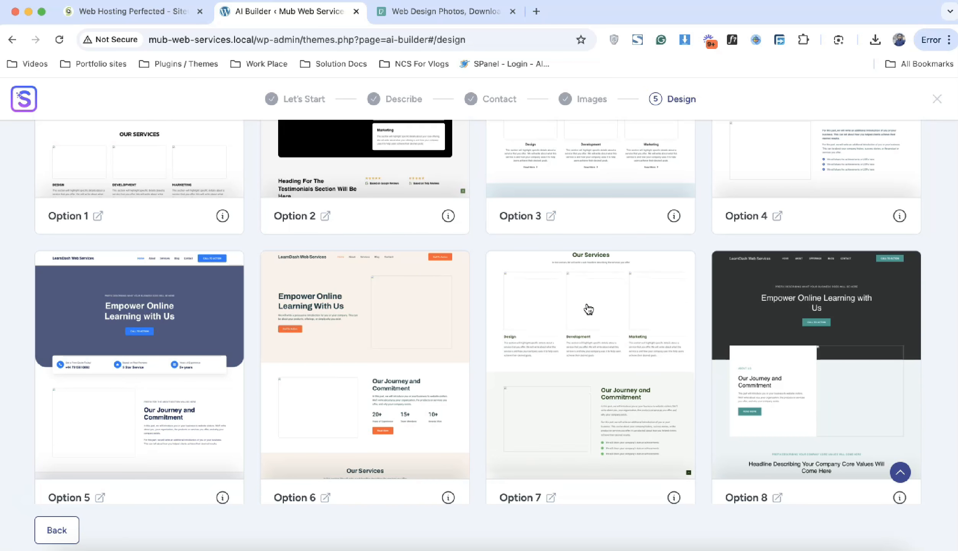
pyautogui.scroll(-3, 588, 309)
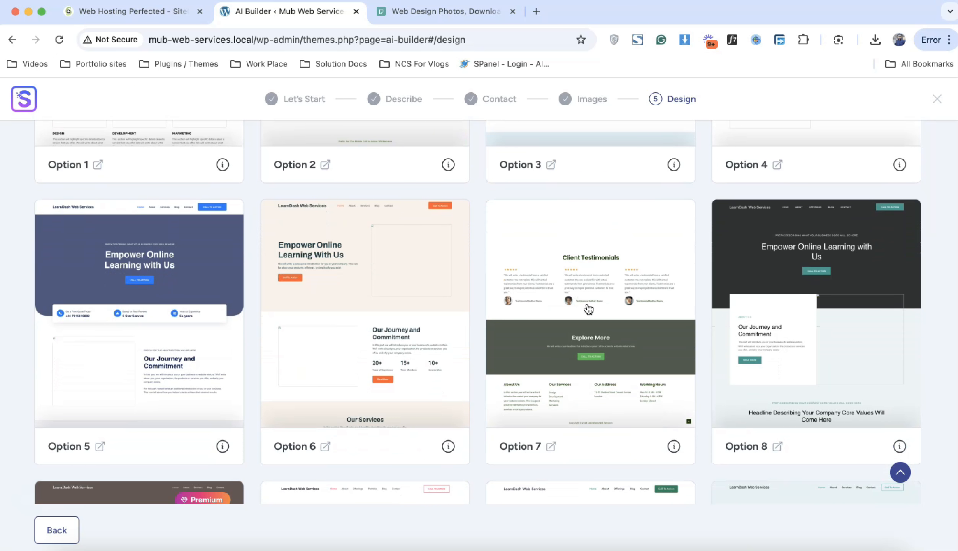
pyautogui.scroll(-5, 589, 310)
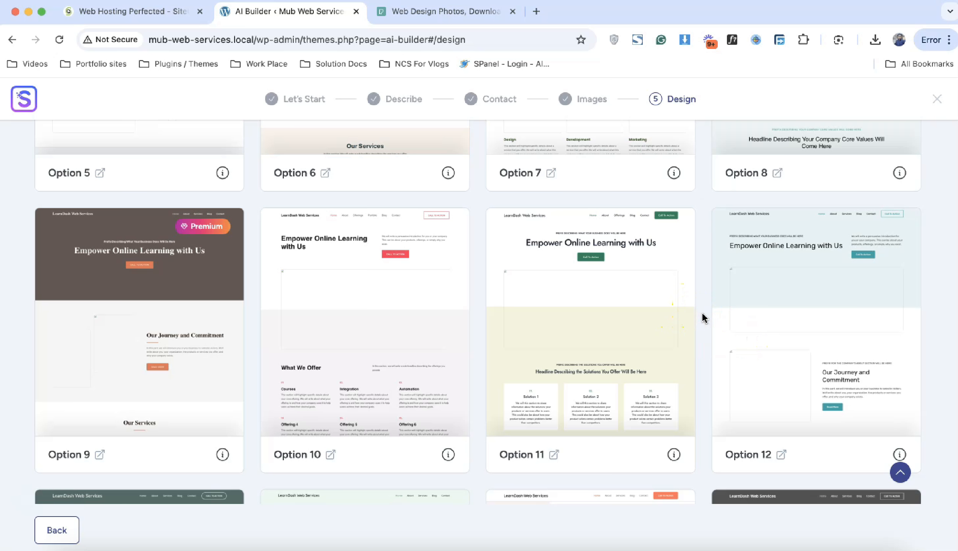
pyautogui.scroll(-7, 704, 318)
pyautogui.scroll(18, 703, 318)
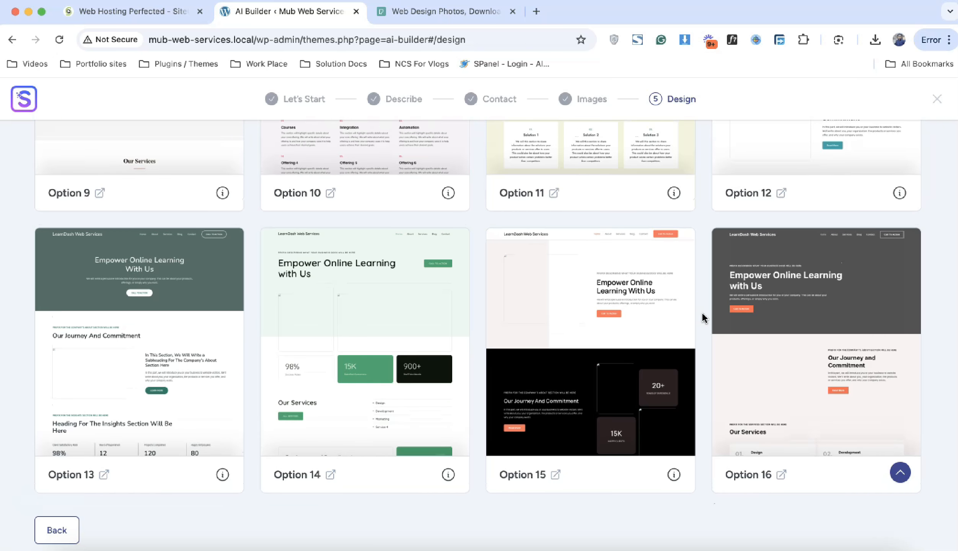
pyautogui.scroll(2, 703, 318)
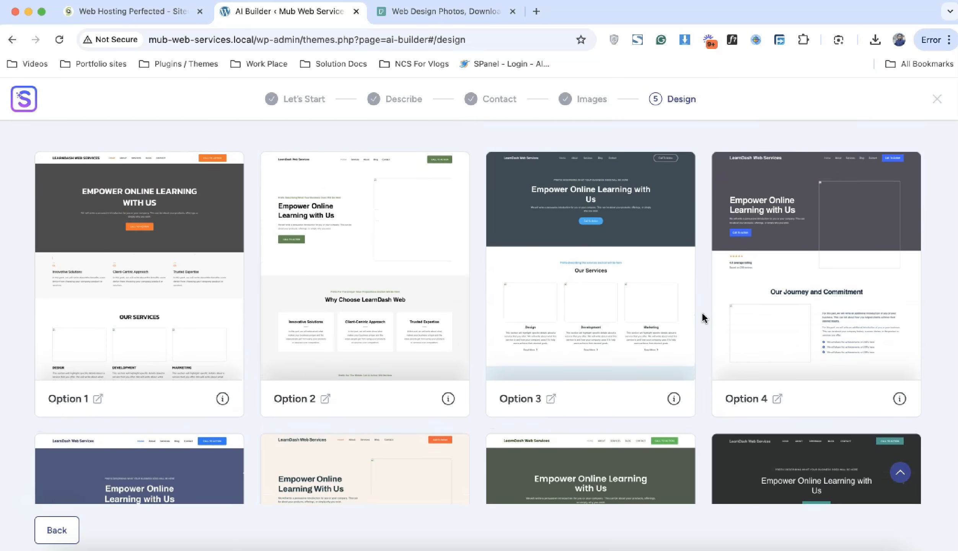
pyautogui.scroll(-3, 703, 317)
pyautogui.scroll(-9, 704, 318)
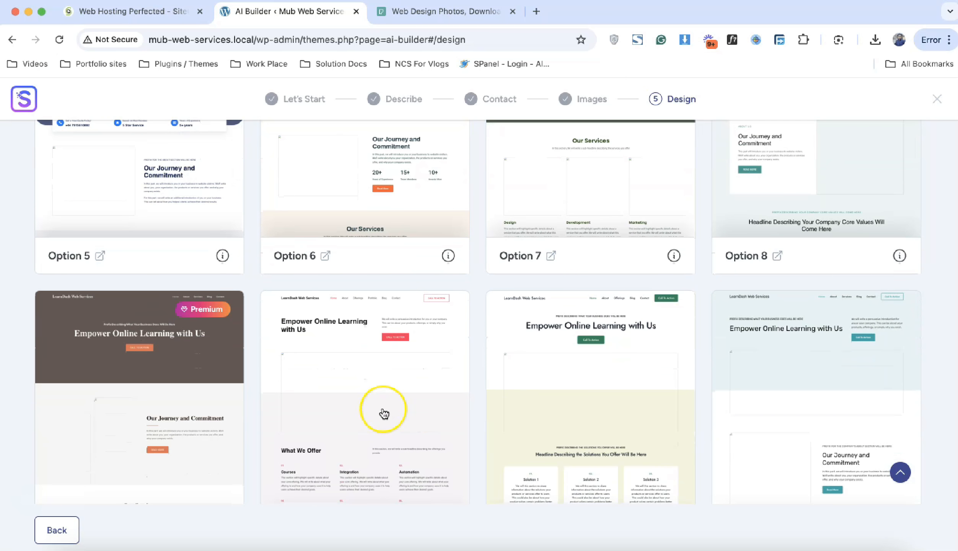
pyautogui.scroll(-1, 381, 410)
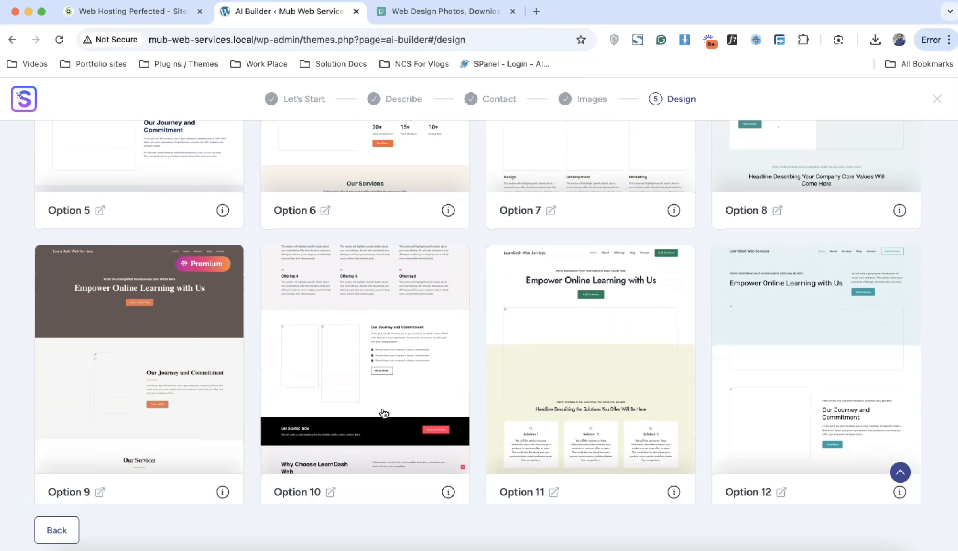
pyautogui.scroll(-1, 385, 413)
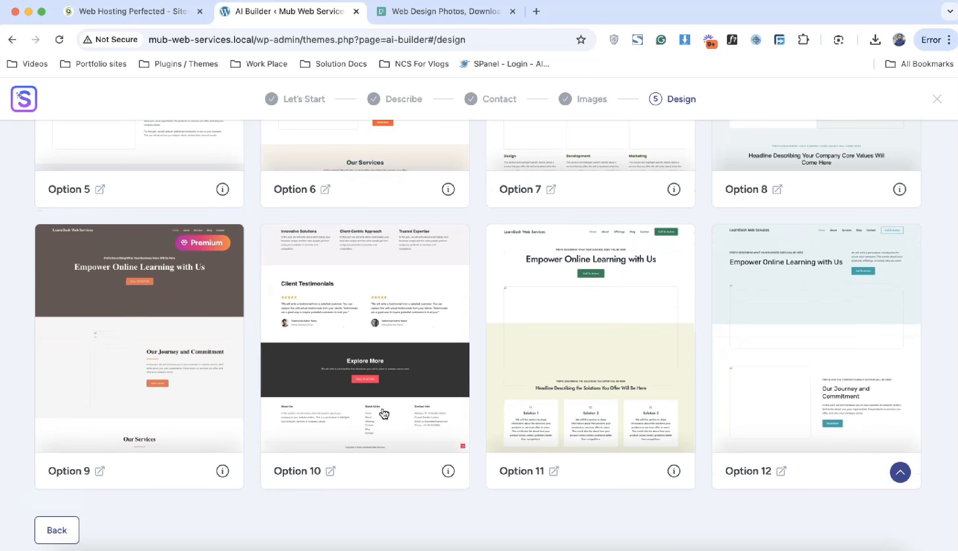
pyautogui.click(373, 366)
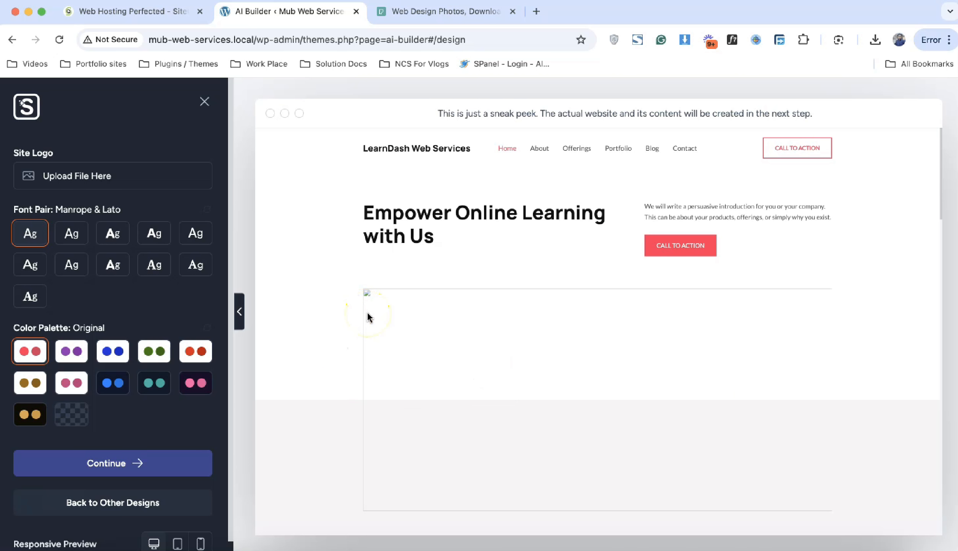
pyautogui.scroll(-20, 368, 317)
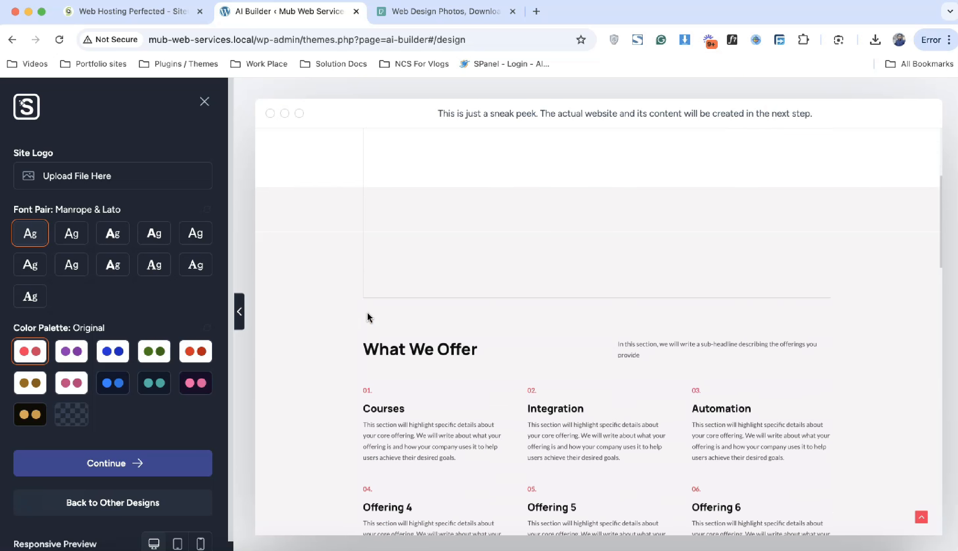
pyautogui.scroll(-9, 369, 317)
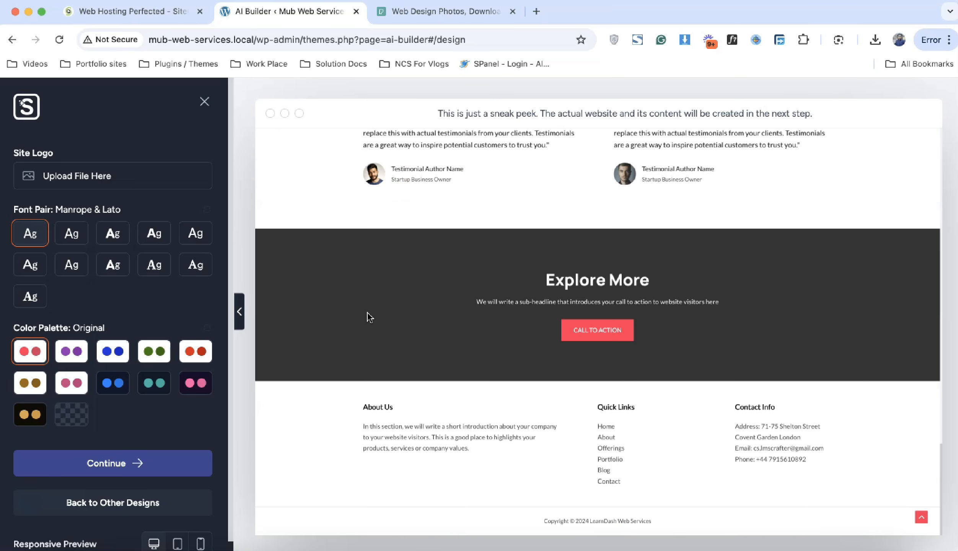
pyautogui.scroll(15, 440, 306)
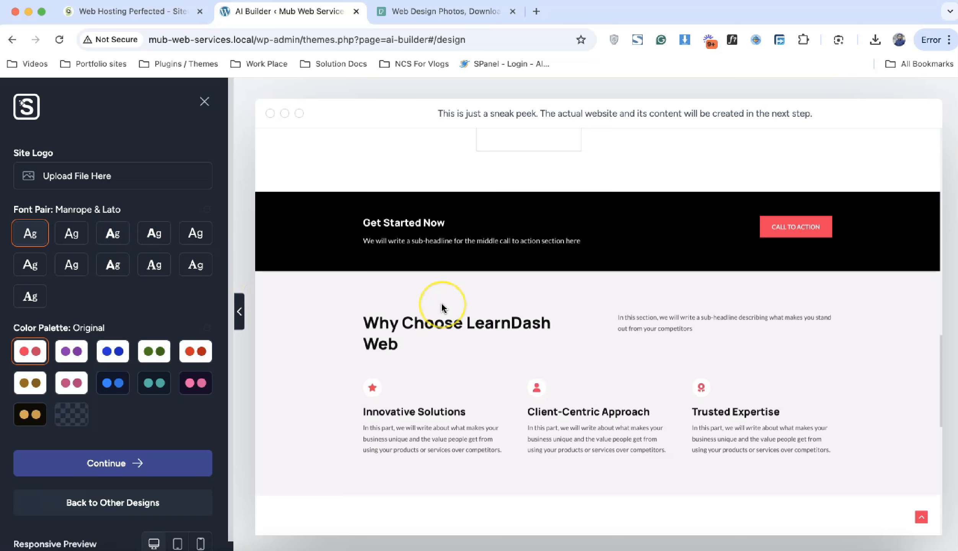
pyautogui.scroll(6, 443, 308)
pyautogui.click(74, 234)
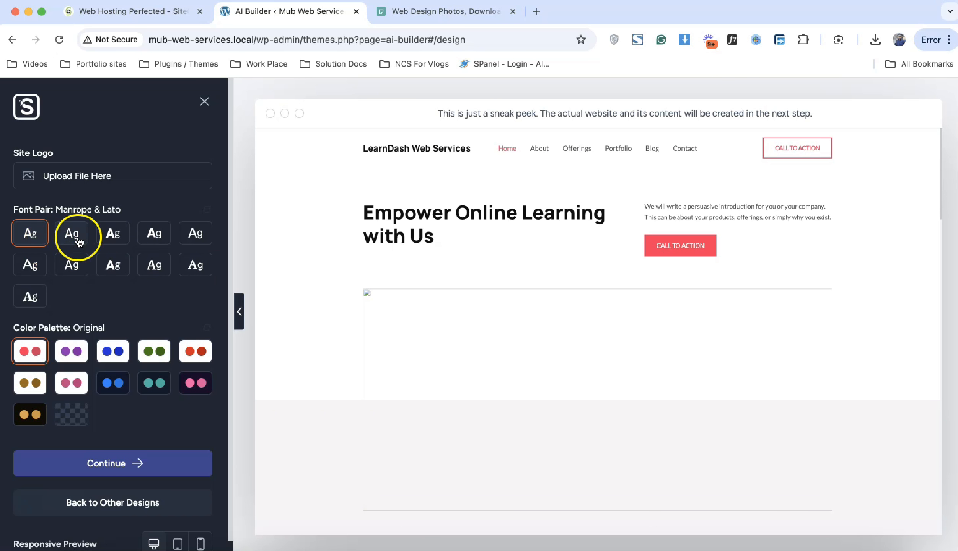
pyautogui.click(105, 237)
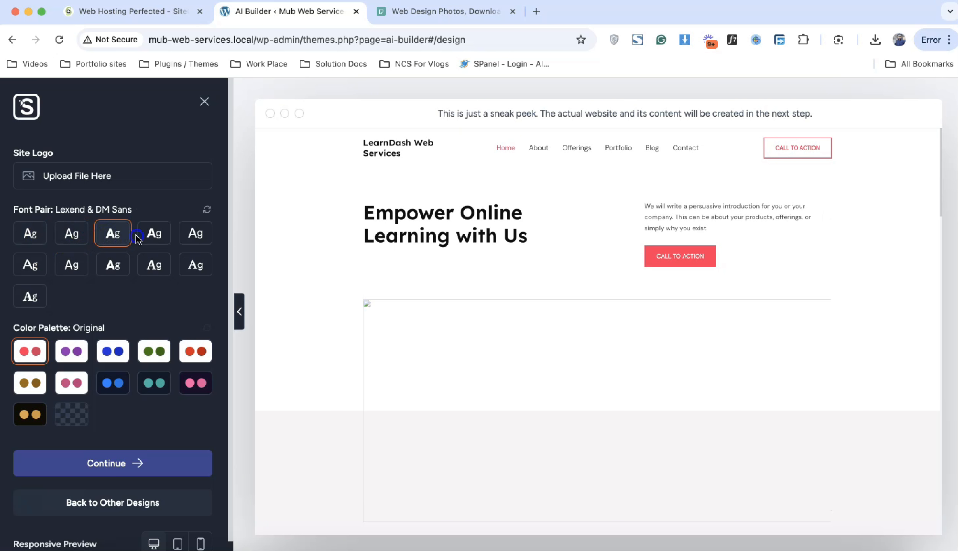
pyautogui.click(149, 238)
pyautogui.click(196, 235)
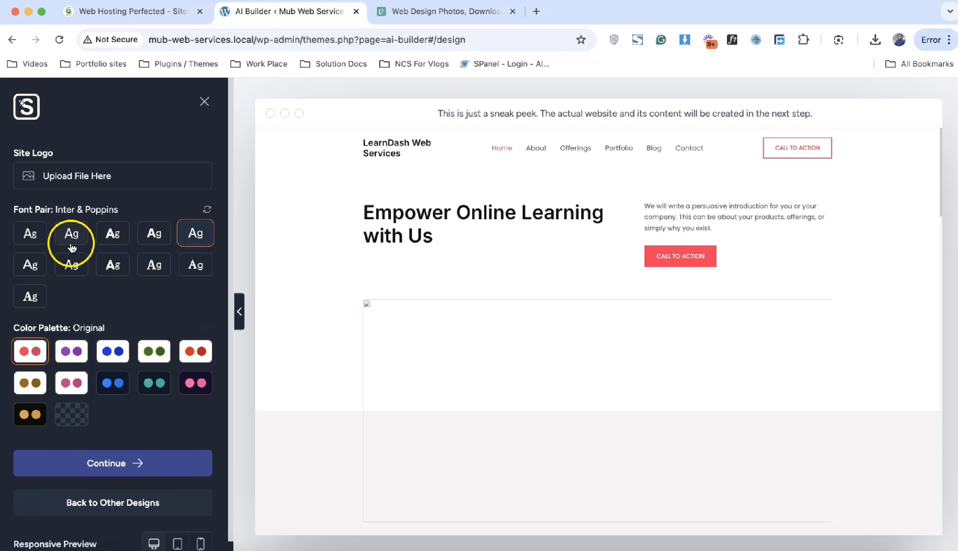
pyautogui.click(26, 241)
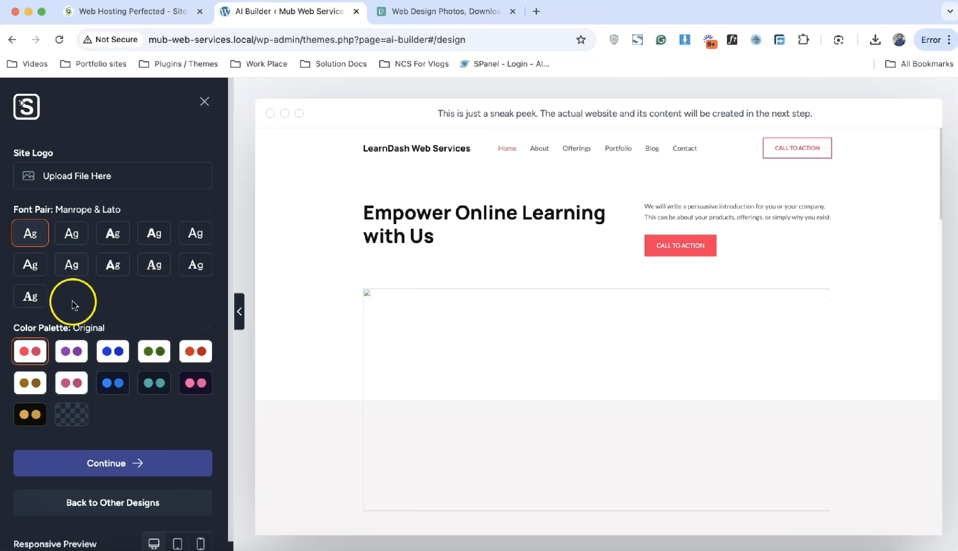
pyautogui.click(78, 358)
pyautogui.click(115, 354)
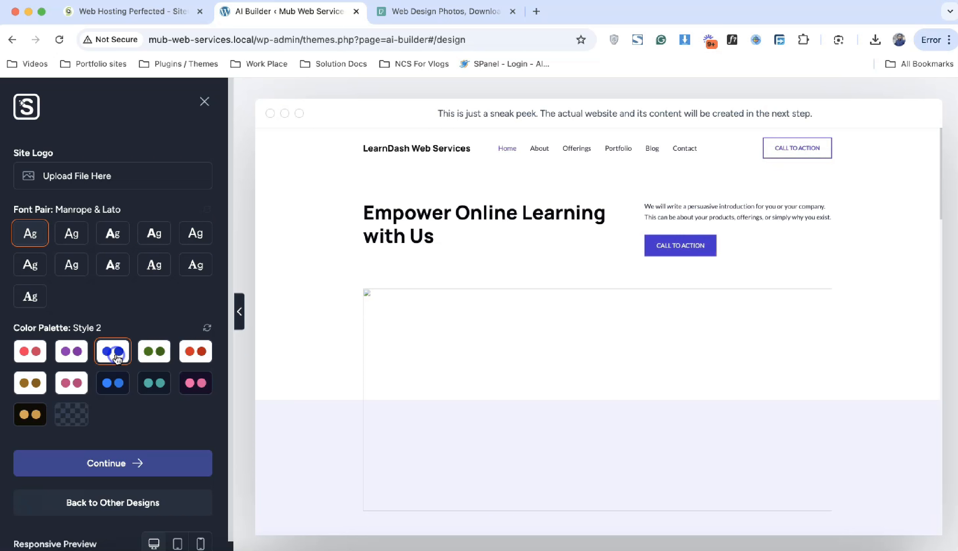
pyautogui.click(207, 356)
pyautogui.click(190, 382)
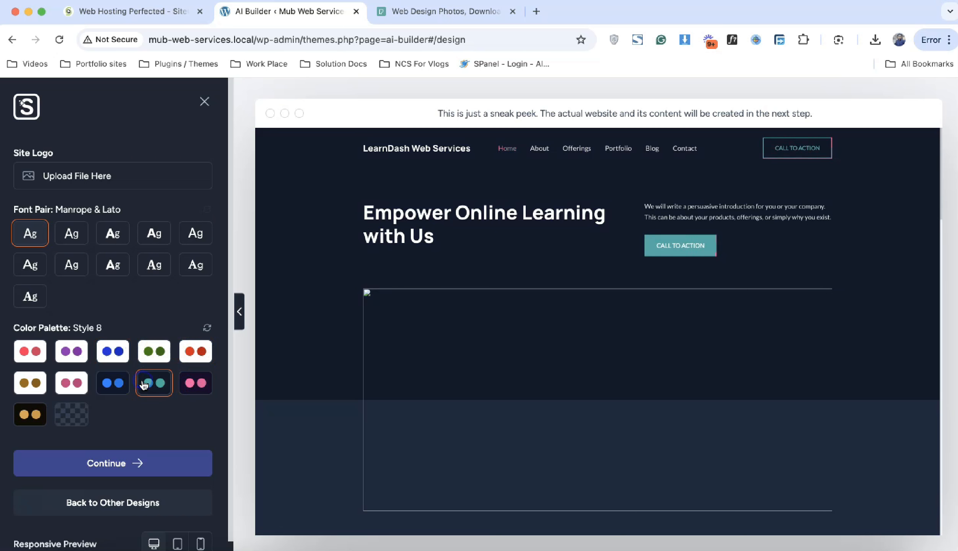
pyautogui.click(30, 351)
pyautogui.click(154, 352)
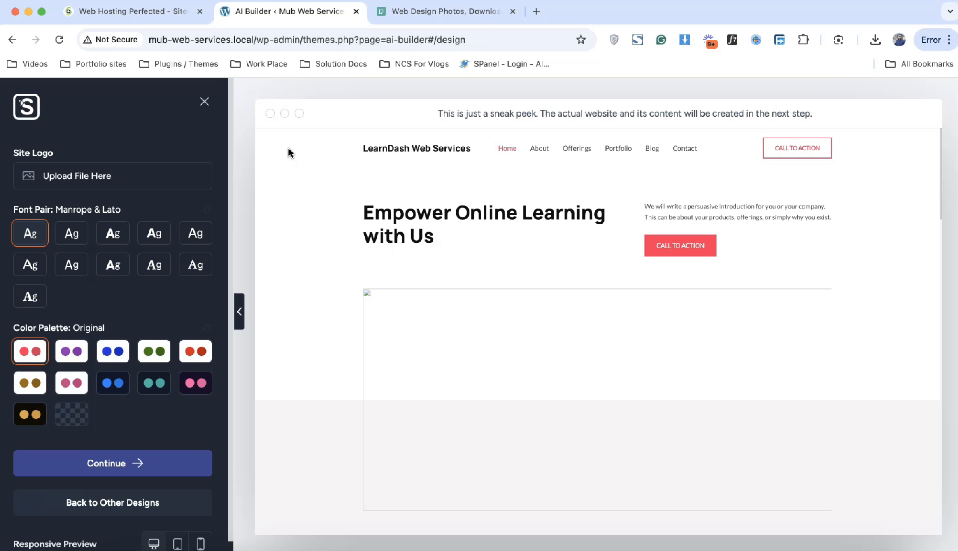
# Step: Open Canva in a new tab and bring up the LearnDash Web Services logo design
pyautogui.click(536, 11)
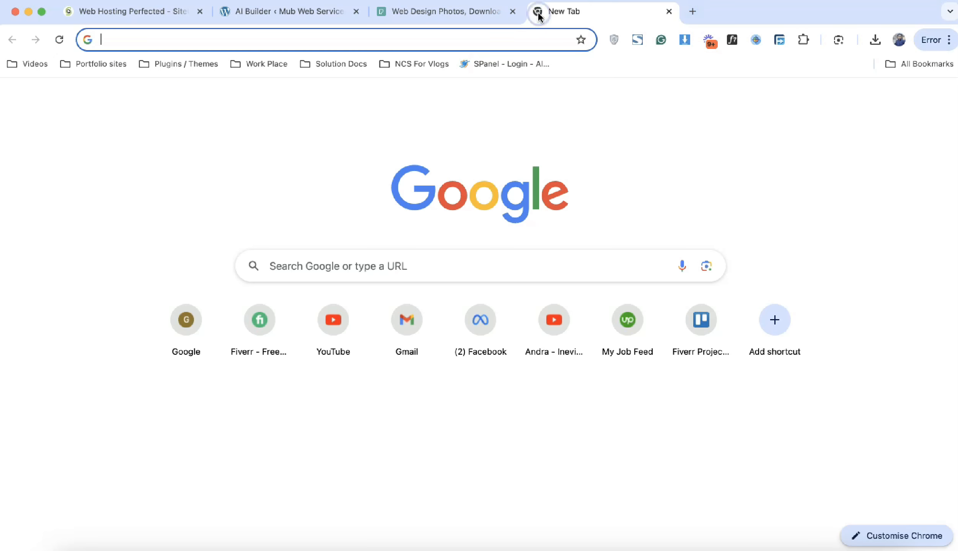
pyautogui.write('canva')
pyautogui.press('Return')
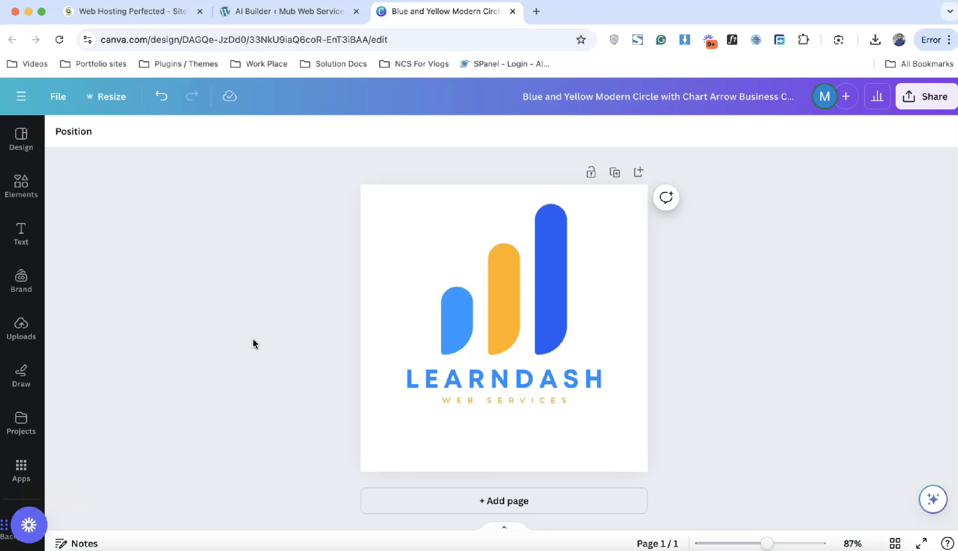
pyautogui.click(475, 311)
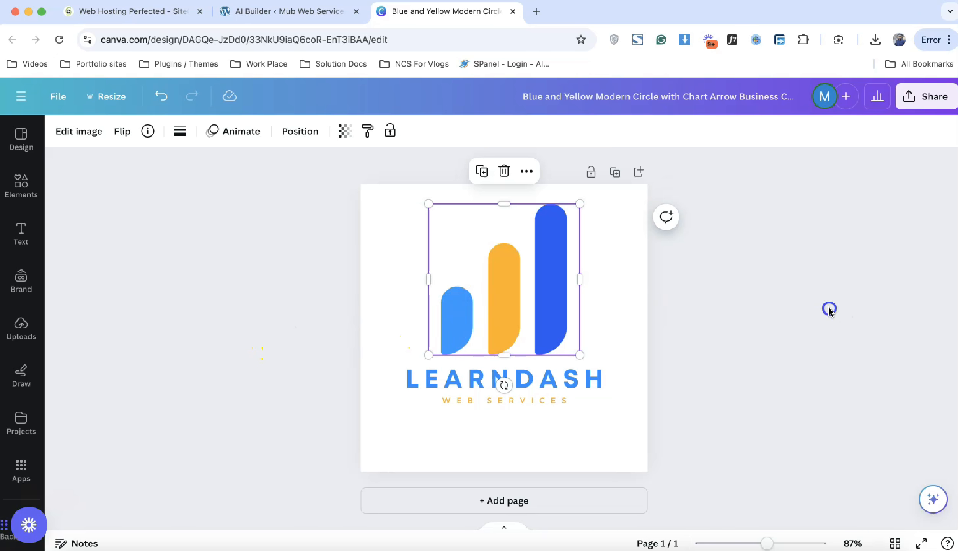
pyautogui.click(830, 310)
pyautogui.click(244, 18)
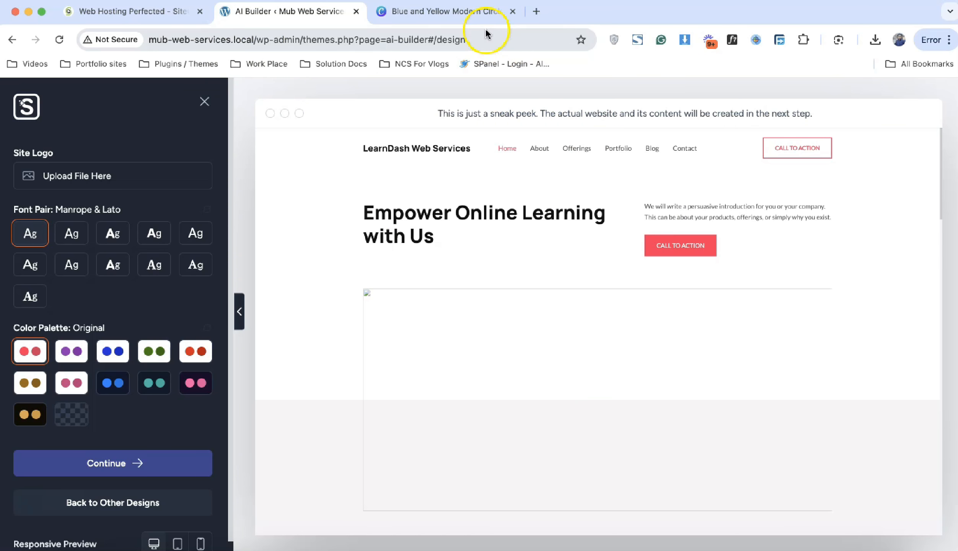
pyautogui.click(486, 14)
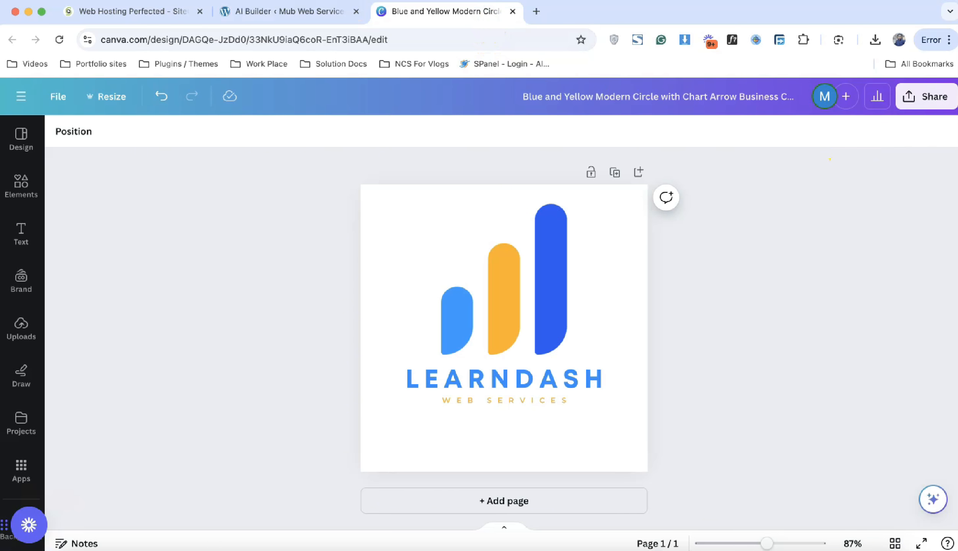
# Step: Download the logo as a PNG with a transparent background
pyautogui.click(913, 100)
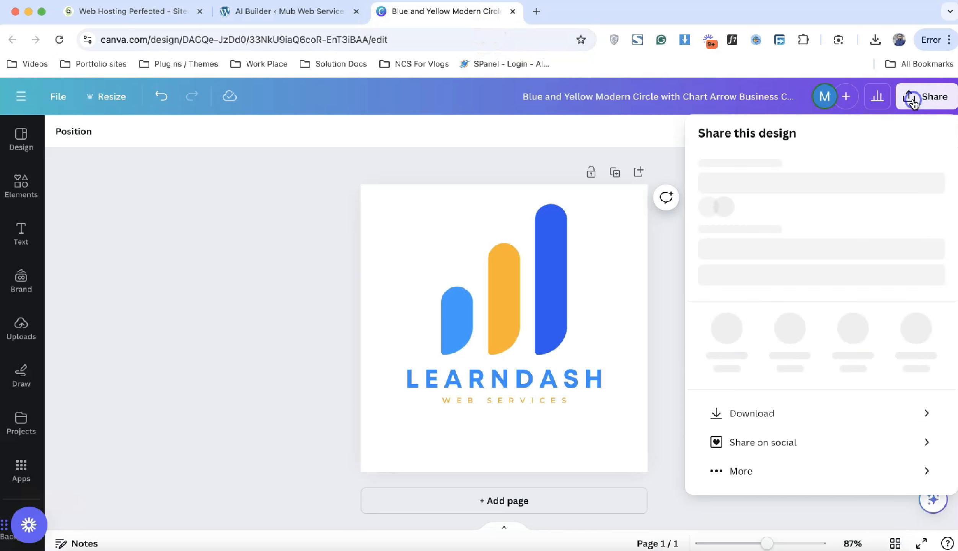
pyautogui.click(779, 436)
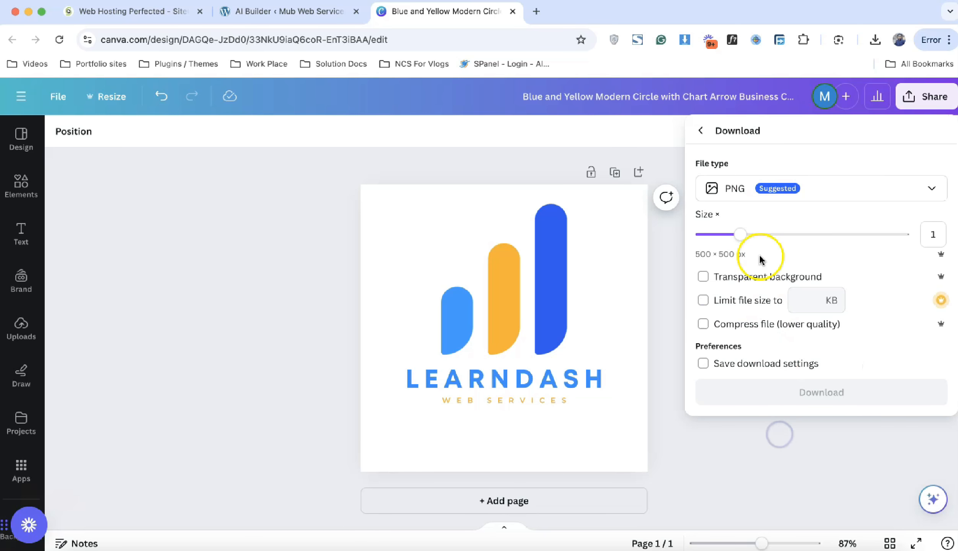
pyautogui.click(756, 274)
pyautogui.click(791, 400)
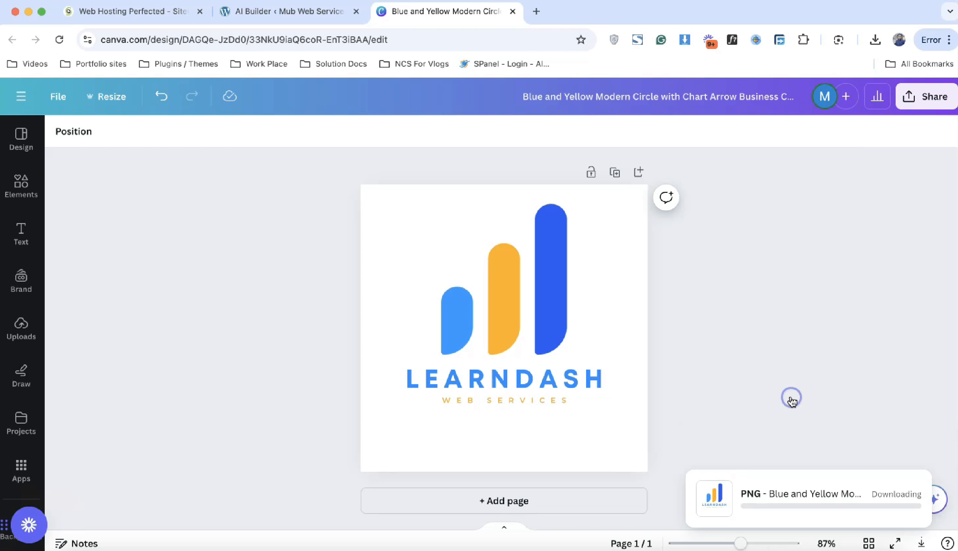
pyautogui.click(291, 12)
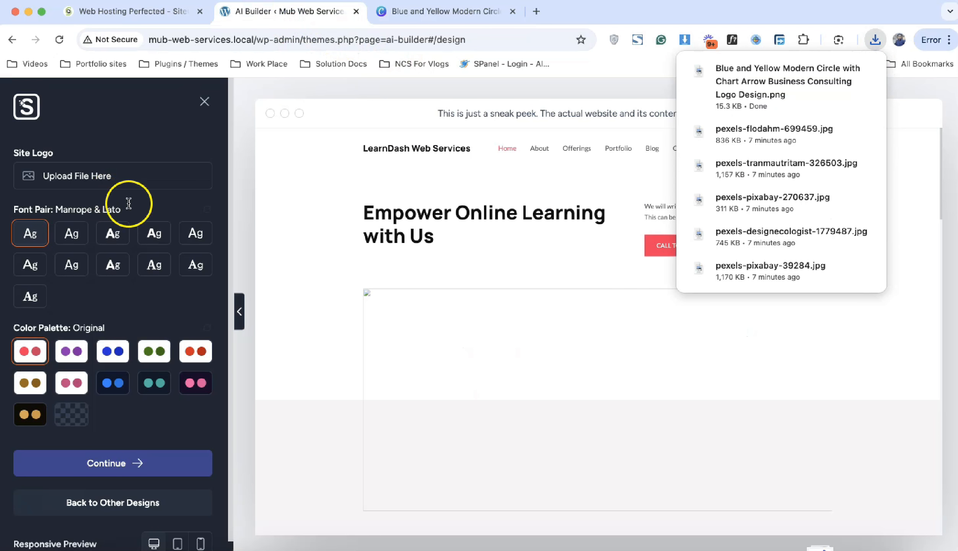
# Step: Upload the downloaded LearnDash logo PNG as the site logo and turn off Show site title
pyautogui.click(553, 128)
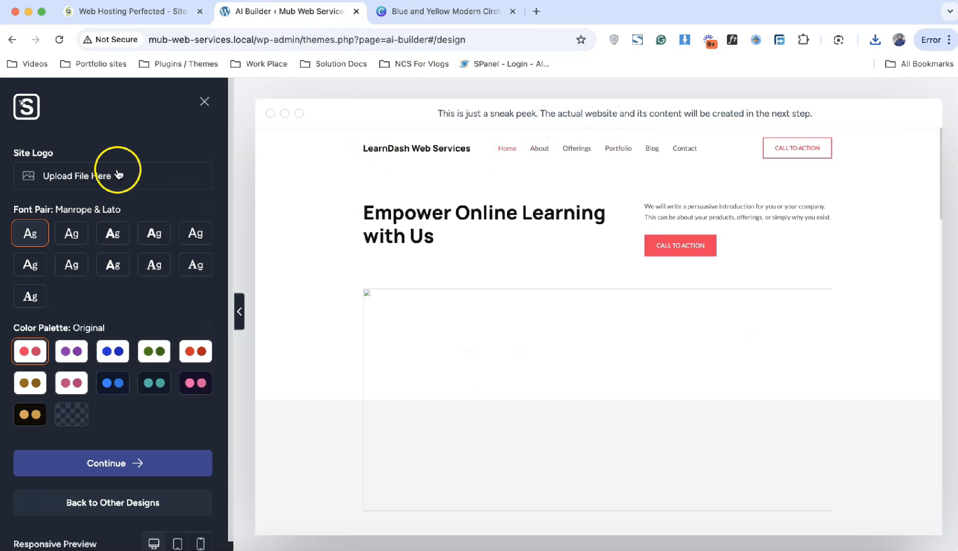
pyautogui.click(99, 174)
pyautogui.click(50, 142)
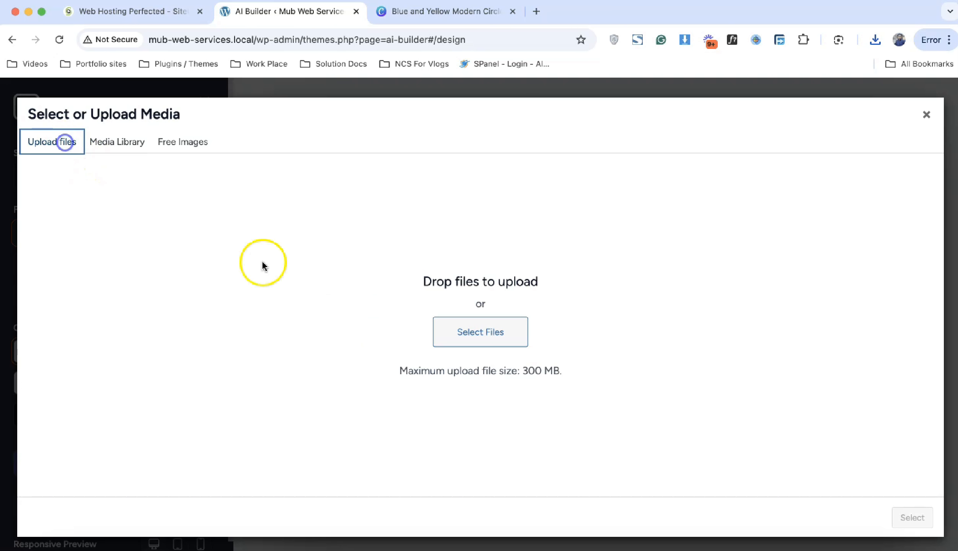
pyautogui.click(438, 332)
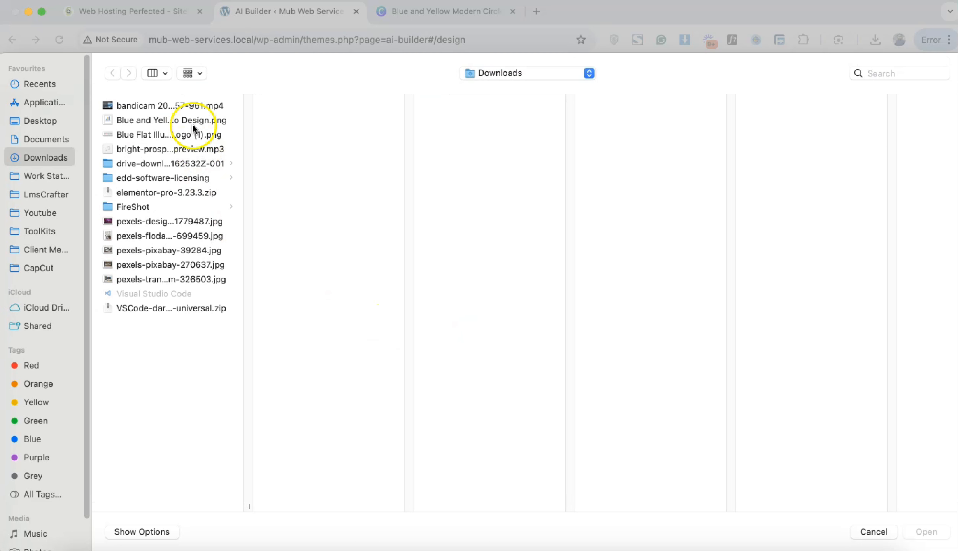
pyautogui.click(192, 107)
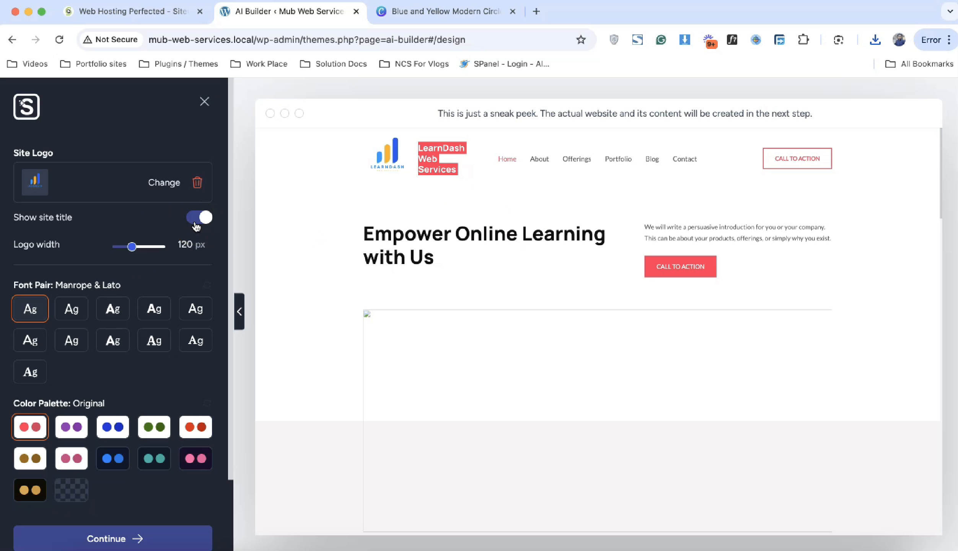
pyautogui.click(196, 227)
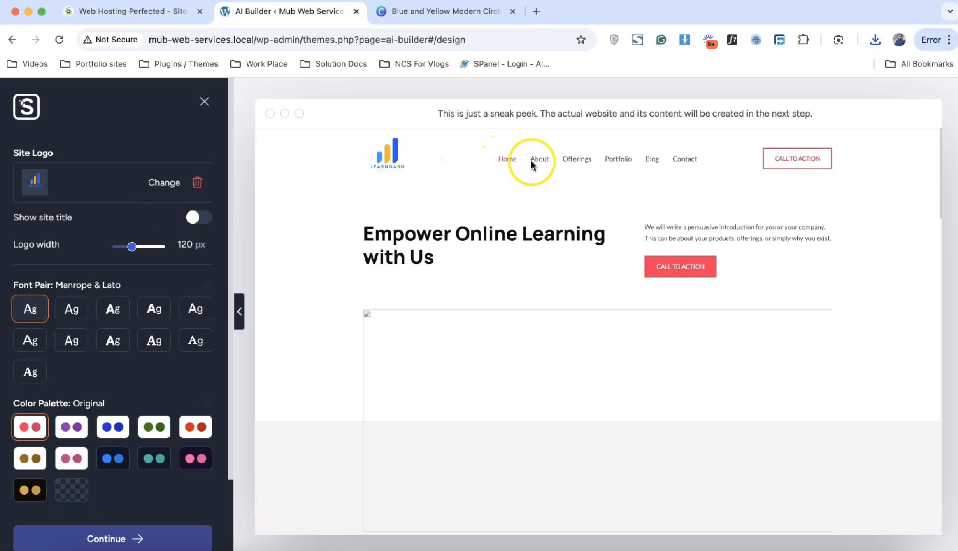
# Step: Compare the Style 2, 7, 6, 8 and 9 colour palettes in the preview
pyautogui.scroll(-3, 146, 364)
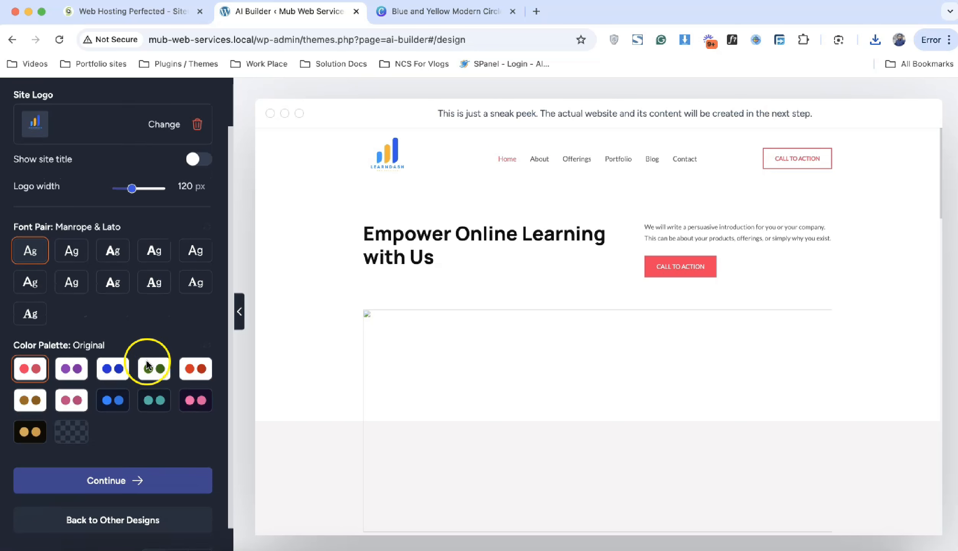
pyautogui.click(114, 359)
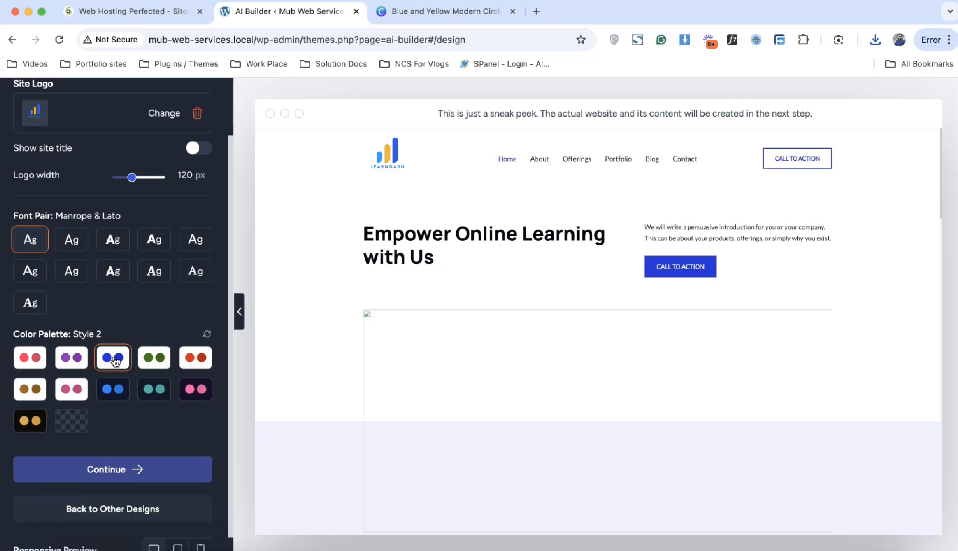
pyautogui.click(119, 389)
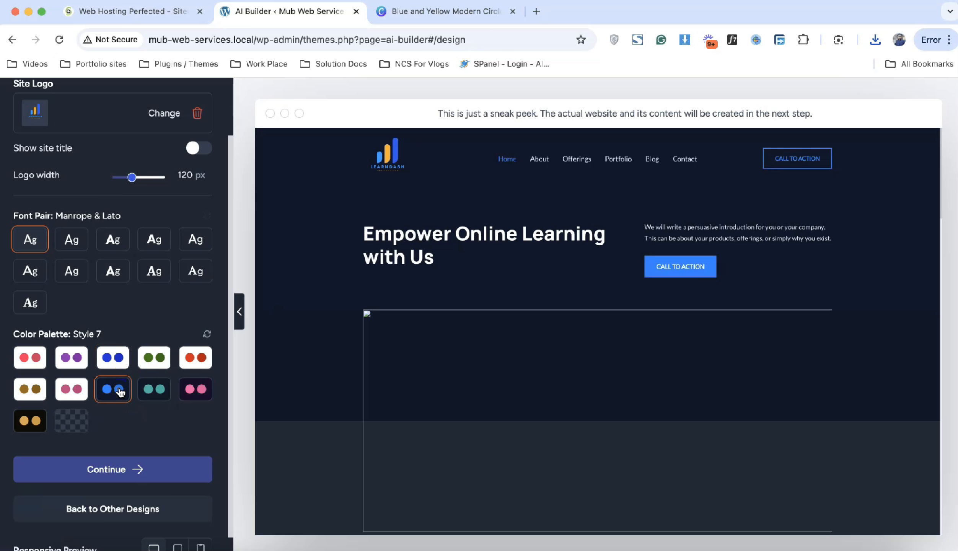
pyautogui.scroll(-10, 476, 310)
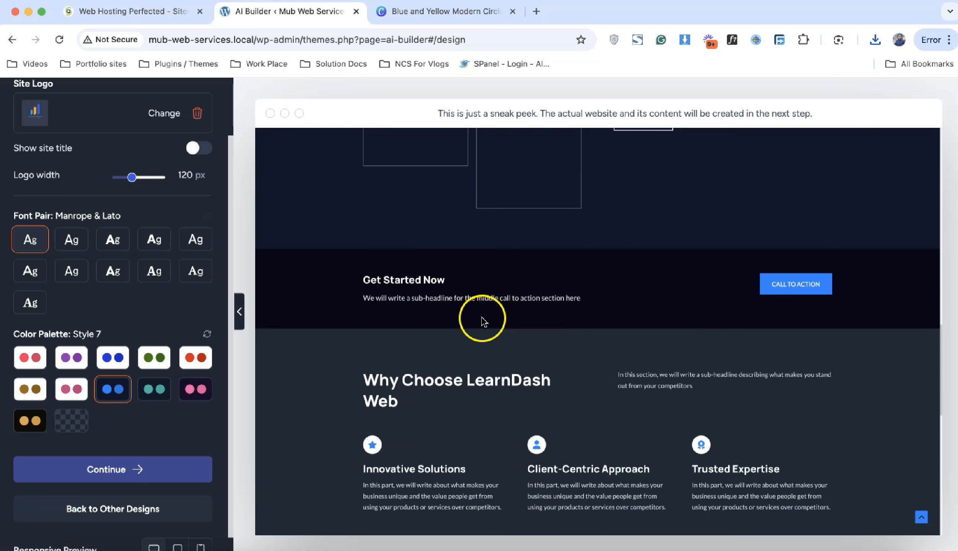
pyautogui.scroll(10, 483, 319)
pyautogui.scroll(-7, 482, 323)
pyautogui.scroll(4, 483, 325)
pyautogui.click(71, 389)
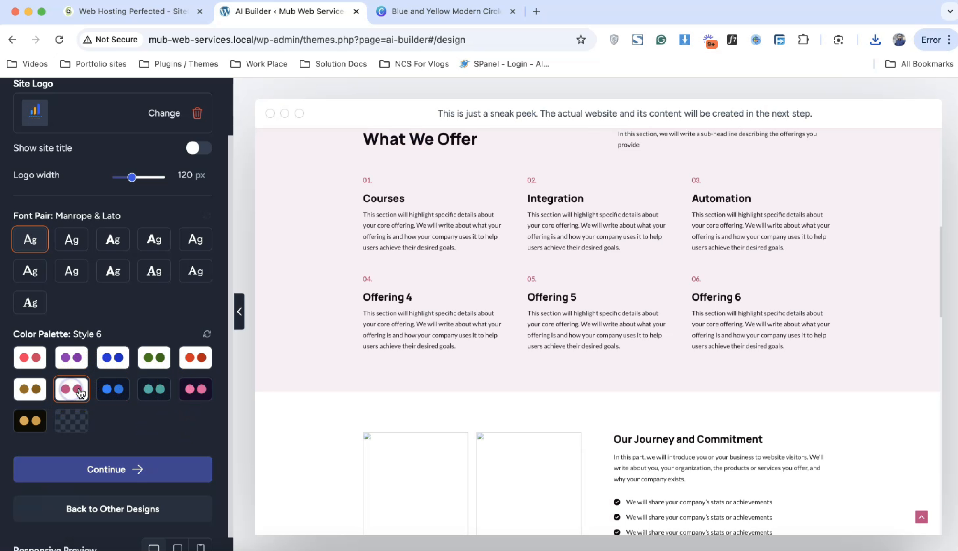
pyautogui.click(151, 390)
pyautogui.click(188, 392)
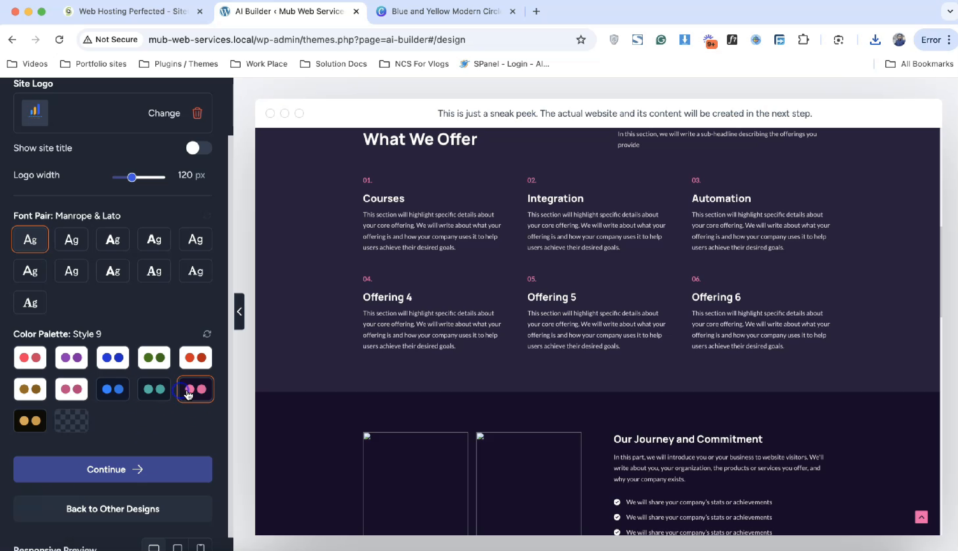
pyautogui.click(108, 394)
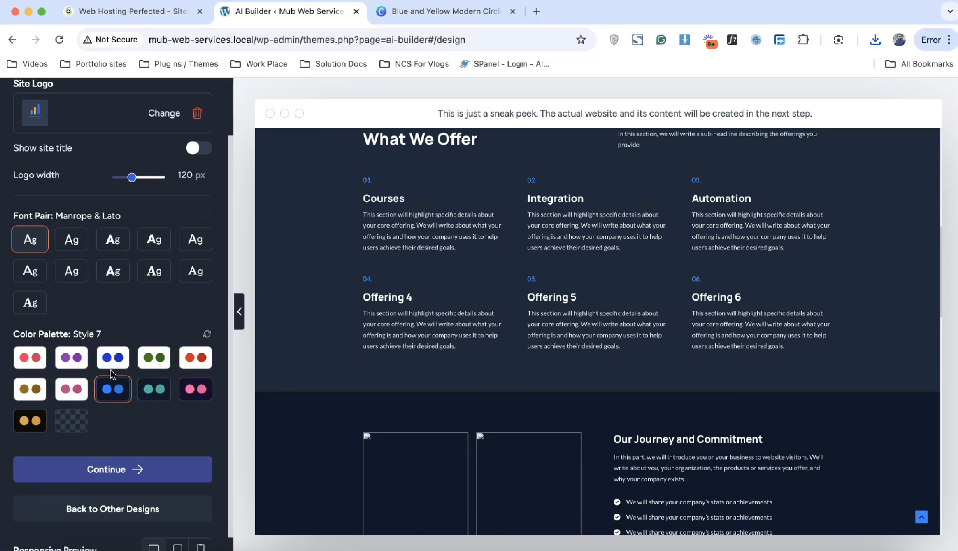
pyautogui.click(111, 365)
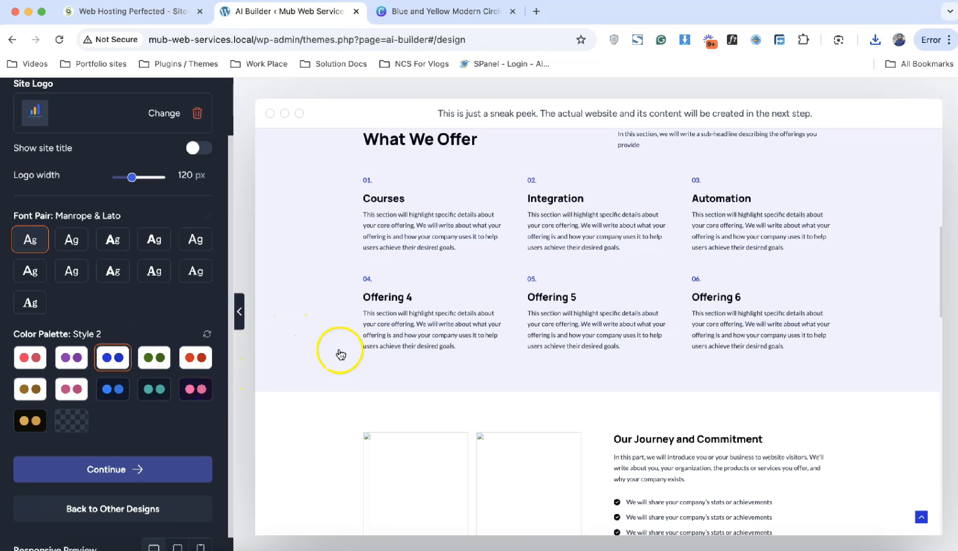
# Step: Weigh Style 2 against Original and Style 7, then settle on light blue Style 2
pyautogui.scroll(5, 338, 352)
pyautogui.scroll(5, 428, 359)
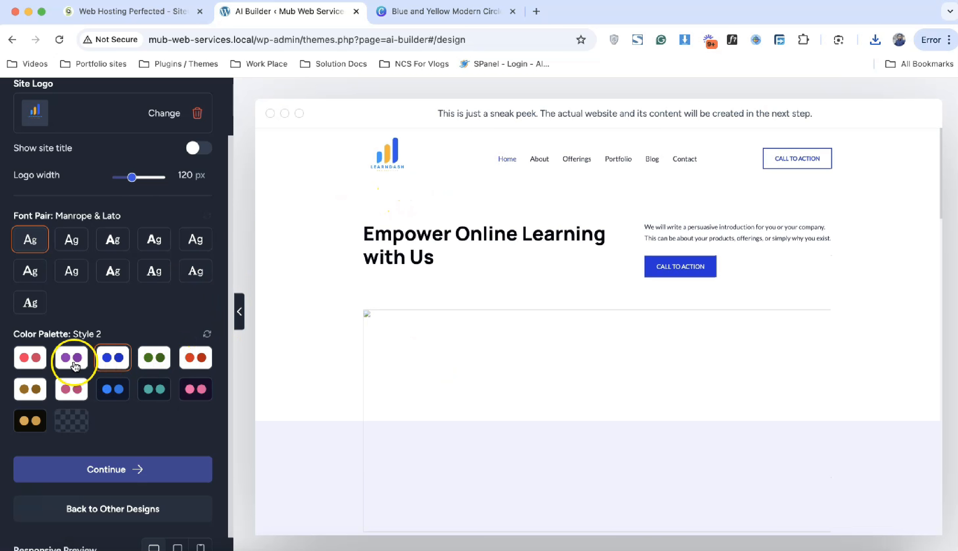
pyautogui.click(44, 366)
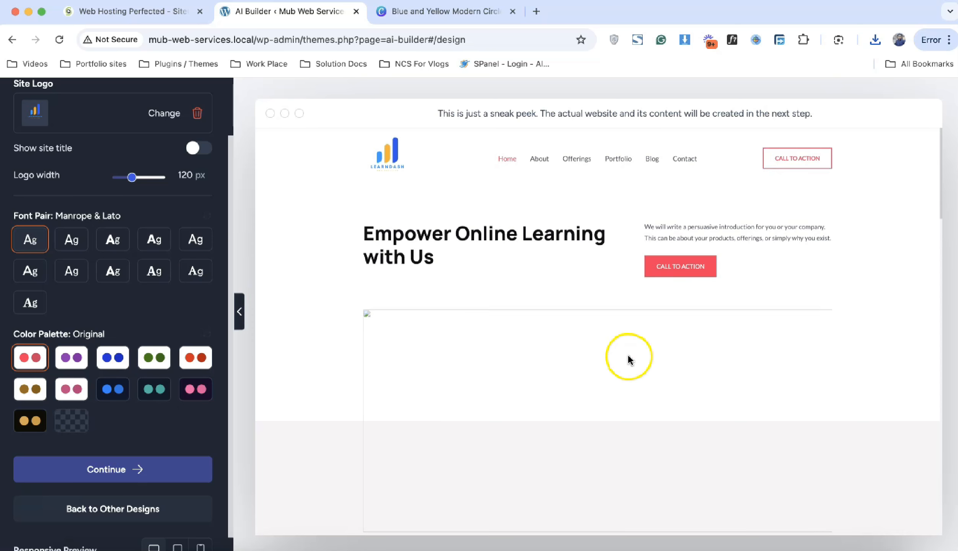
pyautogui.scroll(-10, 630, 359)
pyautogui.scroll(10, 634, 361)
pyautogui.scroll(15, 635, 364)
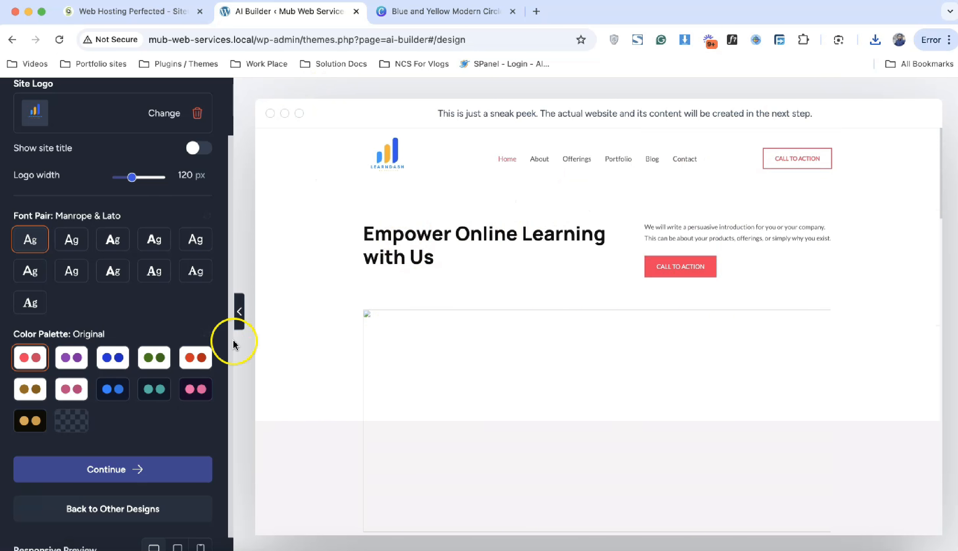
pyautogui.click(118, 360)
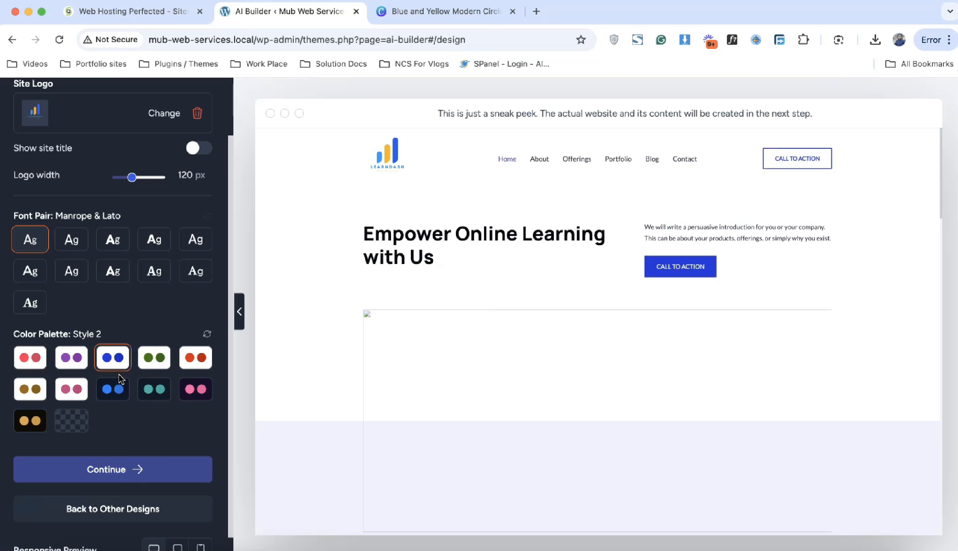
pyautogui.click(120, 391)
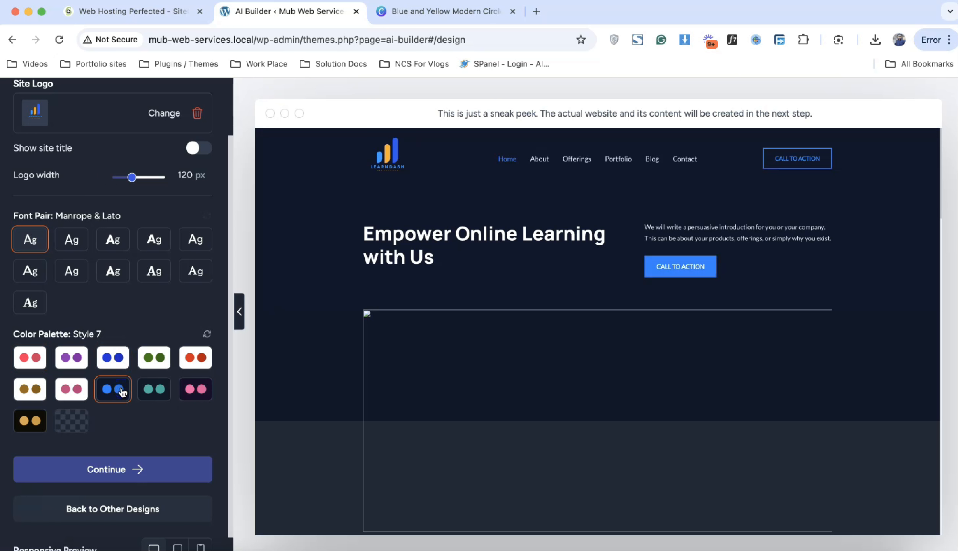
pyautogui.scroll(-15, 462, 369)
pyautogui.scroll(15, 462, 369)
pyautogui.click(115, 356)
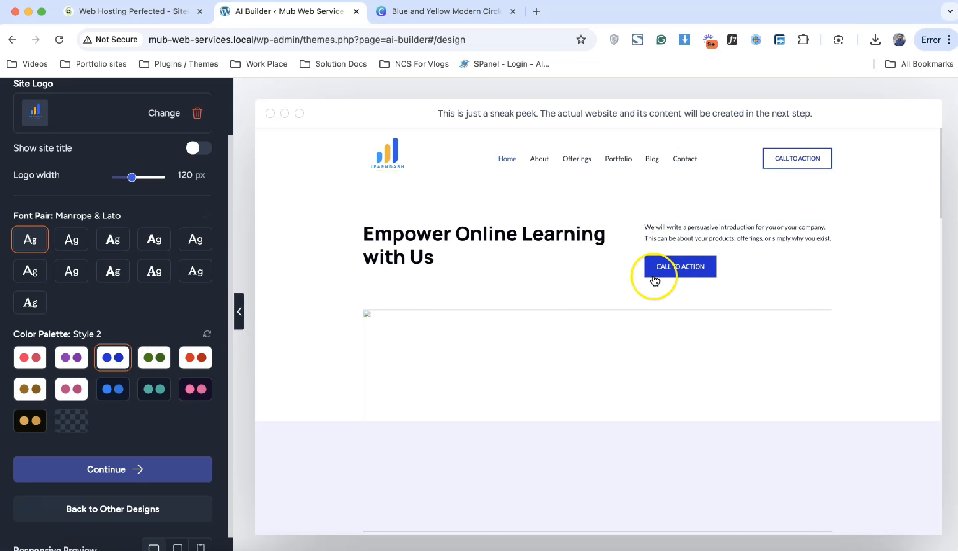
pyautogui.scroll(-10, 679, 298)
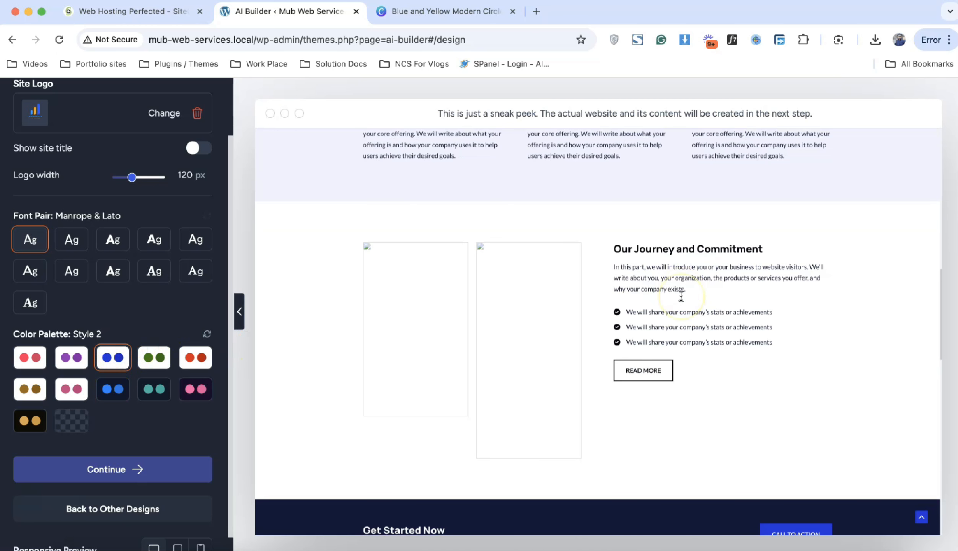
pyautogui.scroll(-10, 682, 296)
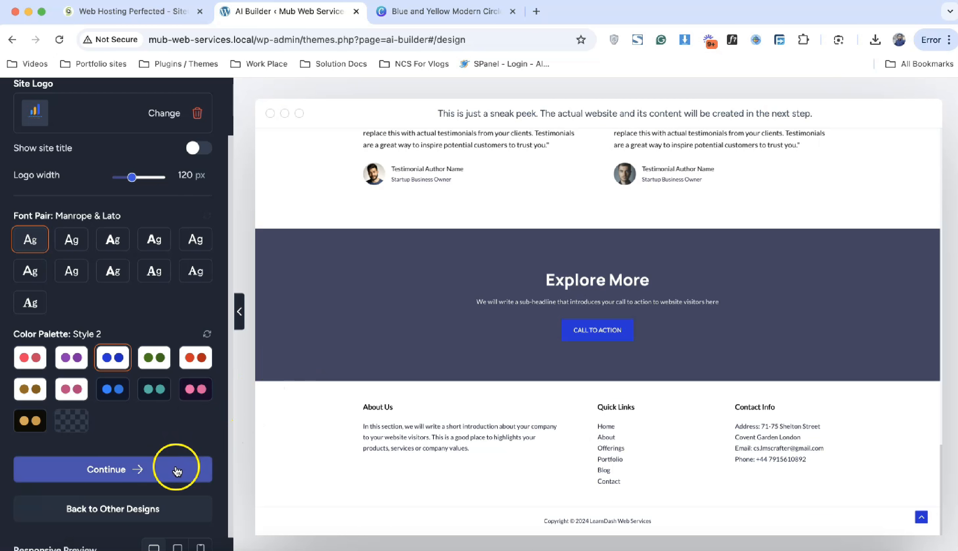
# Step: Tick eCommerce, Automation & Integrations and Free Live Chat, then start building the site
pyautogui.click(176, 472)
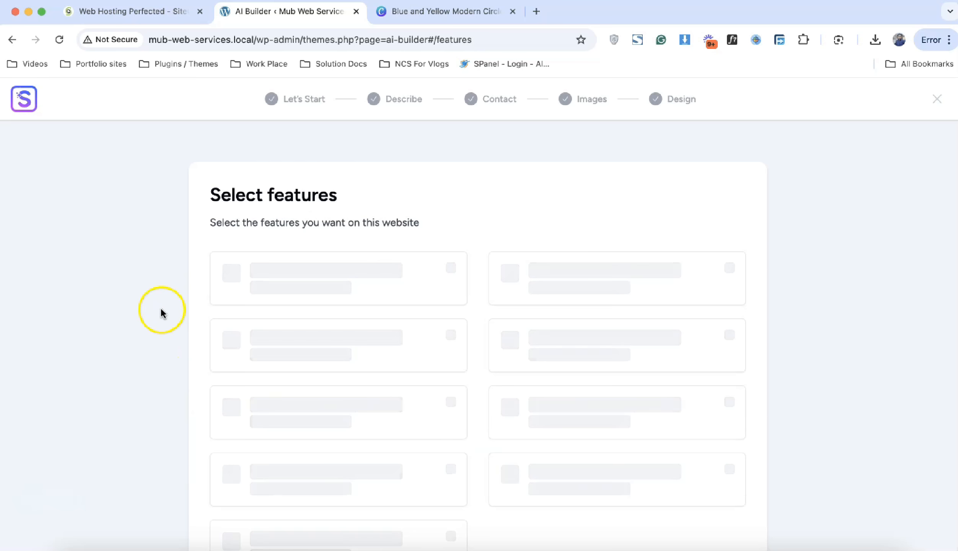
pyautogui.scroll(-2, 137, 274)
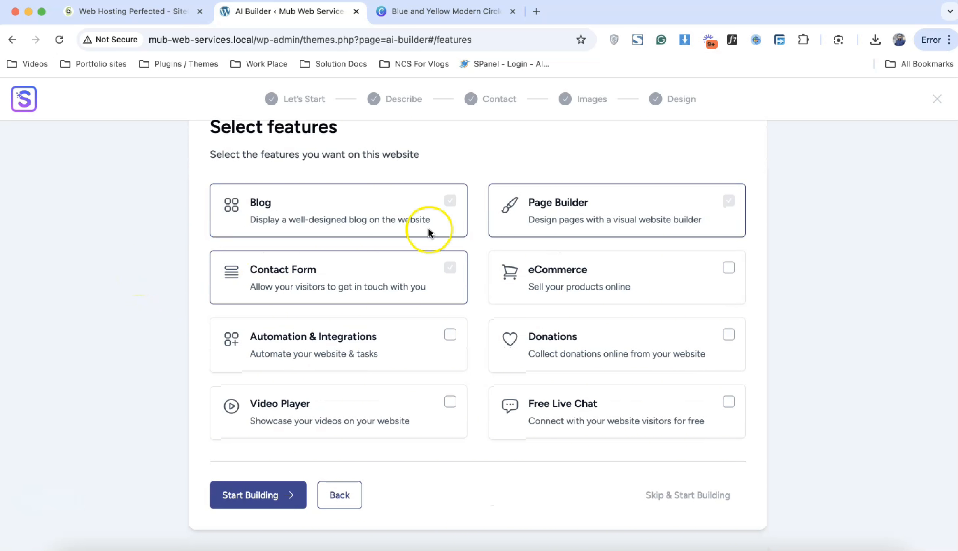
pyautogui.click(732, 268)
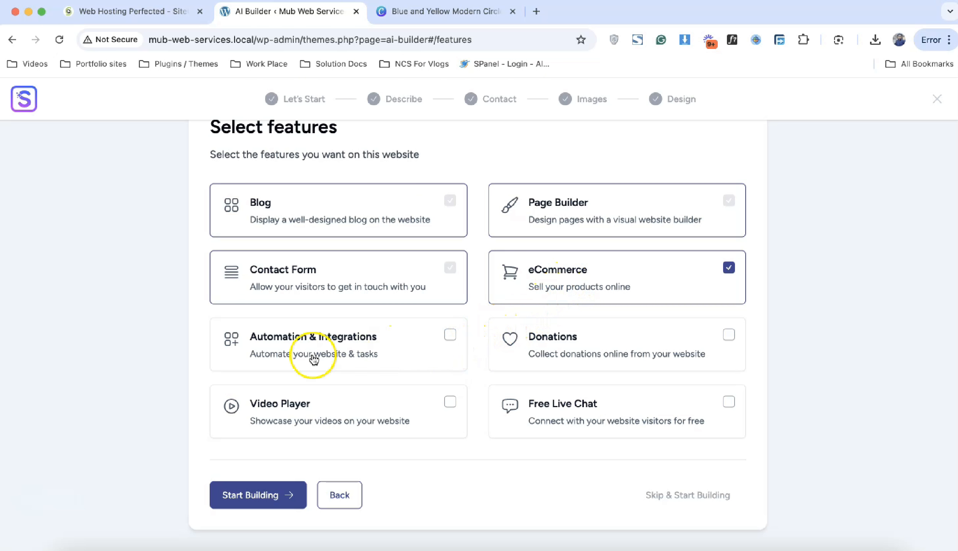
pyautogui.click(451, 340)
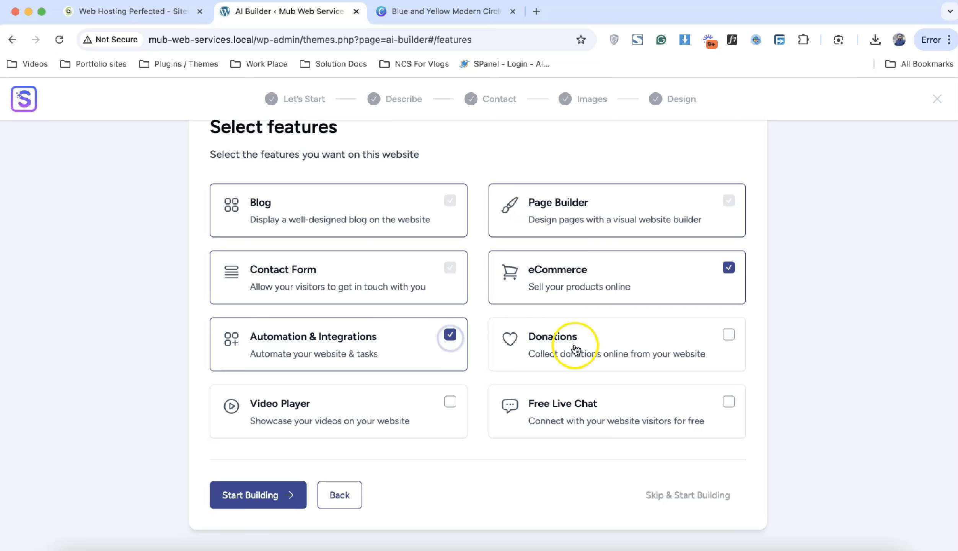
pyautogui.click(729, 405)
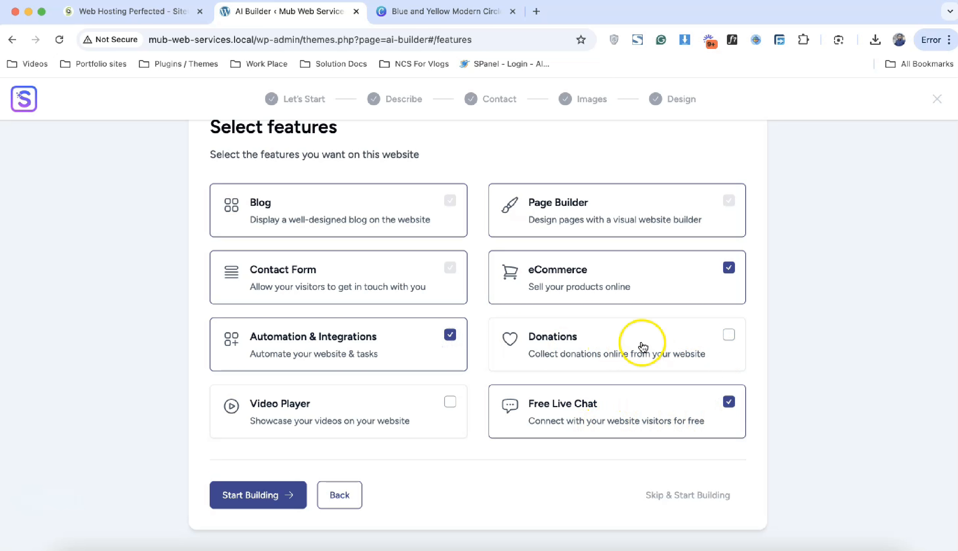
pyautogui.click(230, 497)
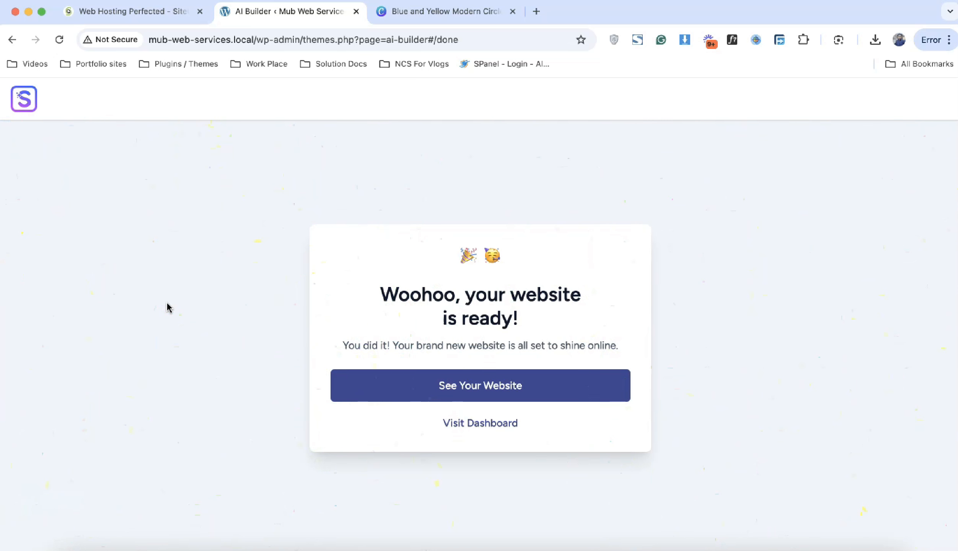
# Step: Open the generated LearnDash Web Services site, scroll the homepage to the footer and back, then open About
pyautogui.click(440, 384)
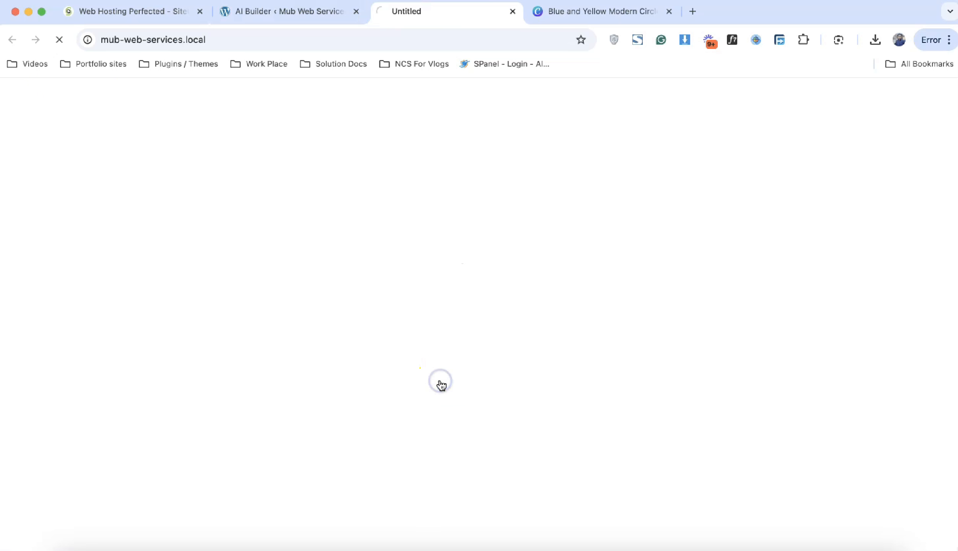
pyautogui.scroll(-15, 441, 385)
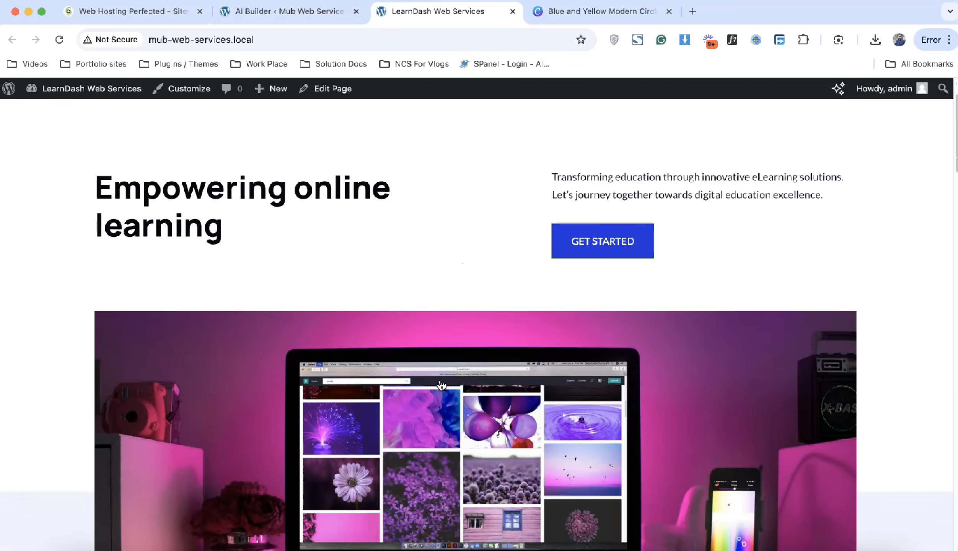
pyautogui.scroll(-20, 441, 386)
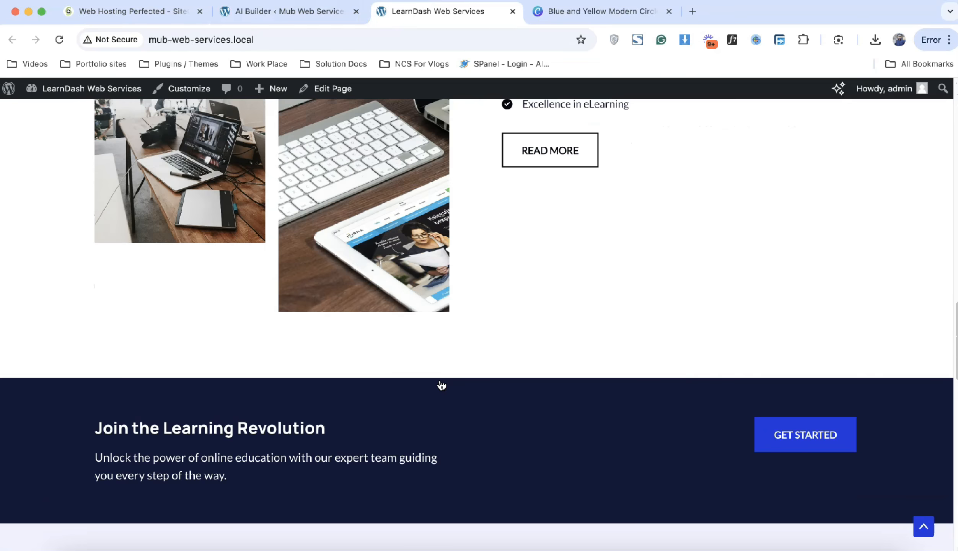
pyautogui.scroll(-5, 441, 385)
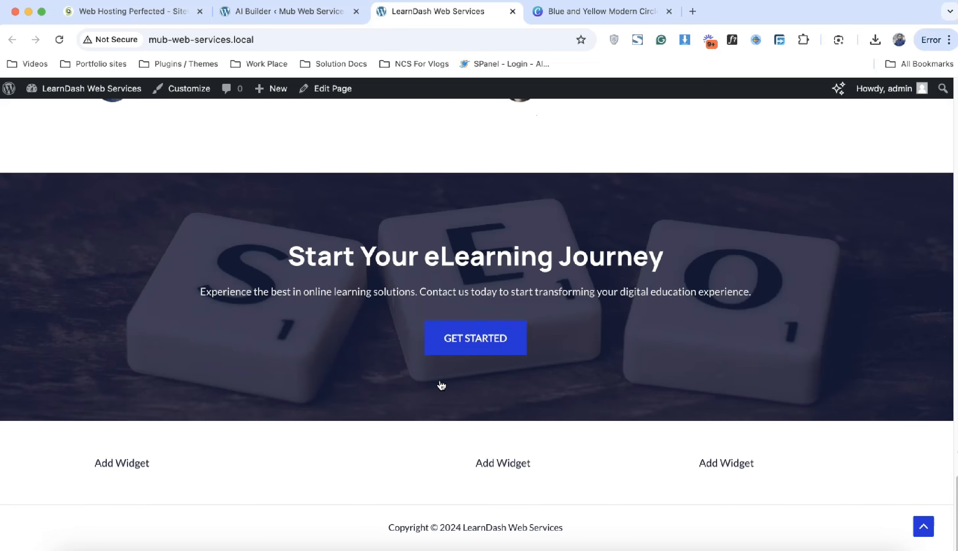
pyautogui.scroll(20, 441, 381)
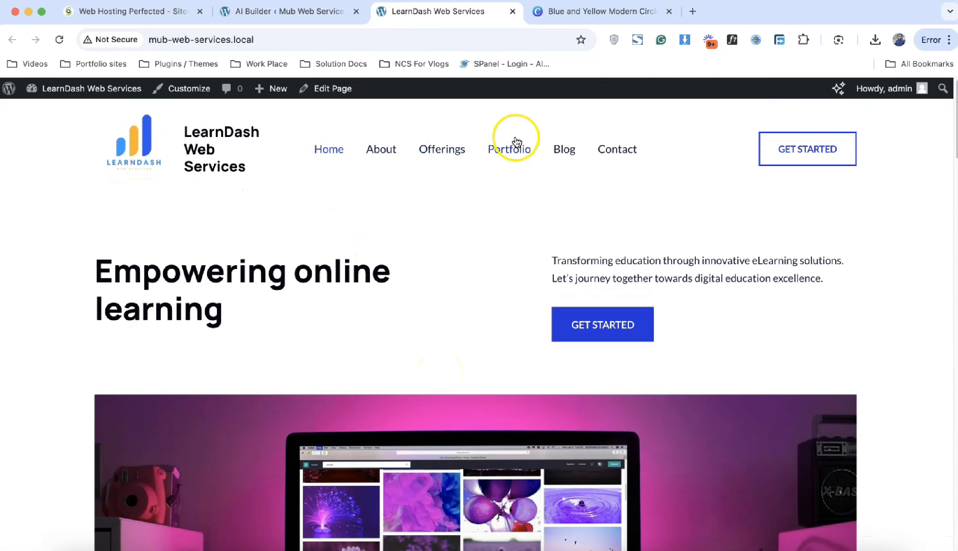
pyautogui.scroll(-5, 441, 302)
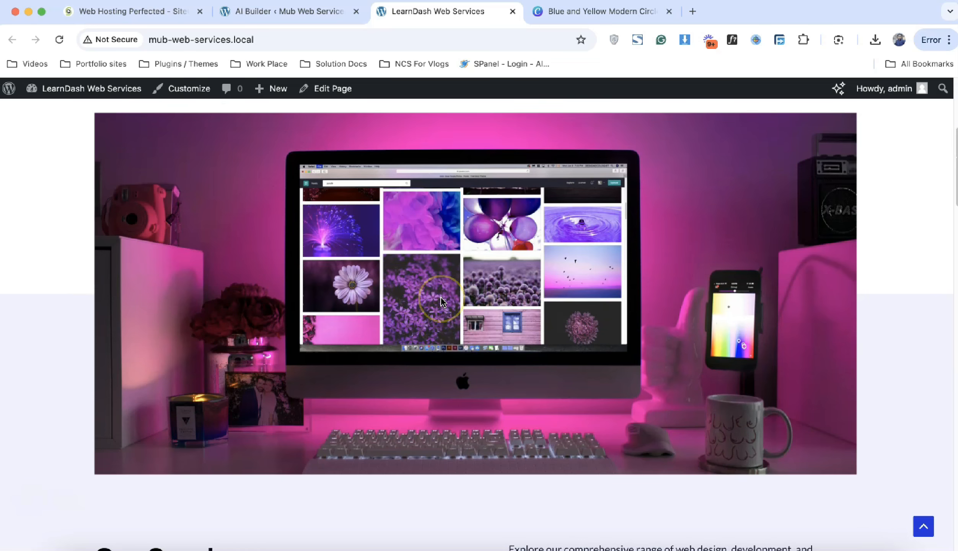
pyautogui.scroll(-8, 443, 282)
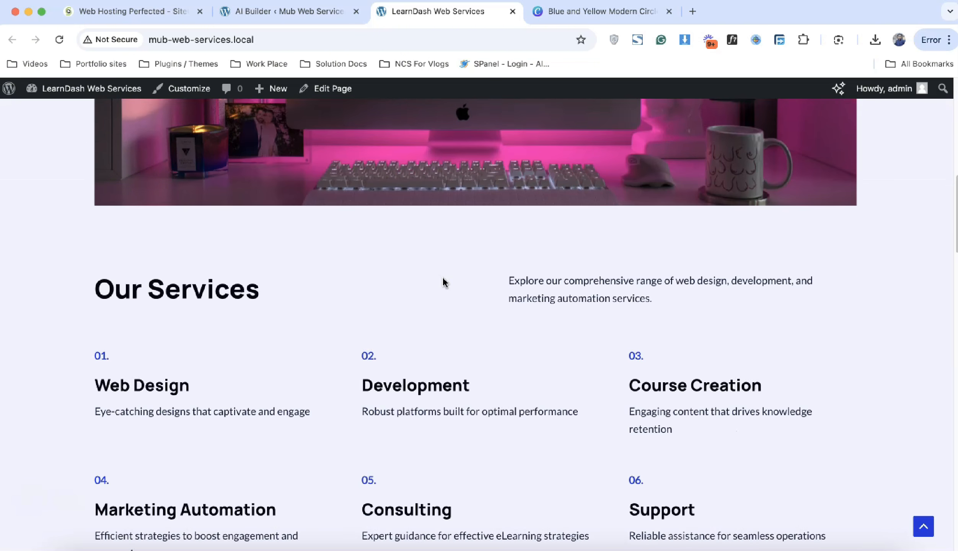
pyautogui.scroll(15, 443, 283)
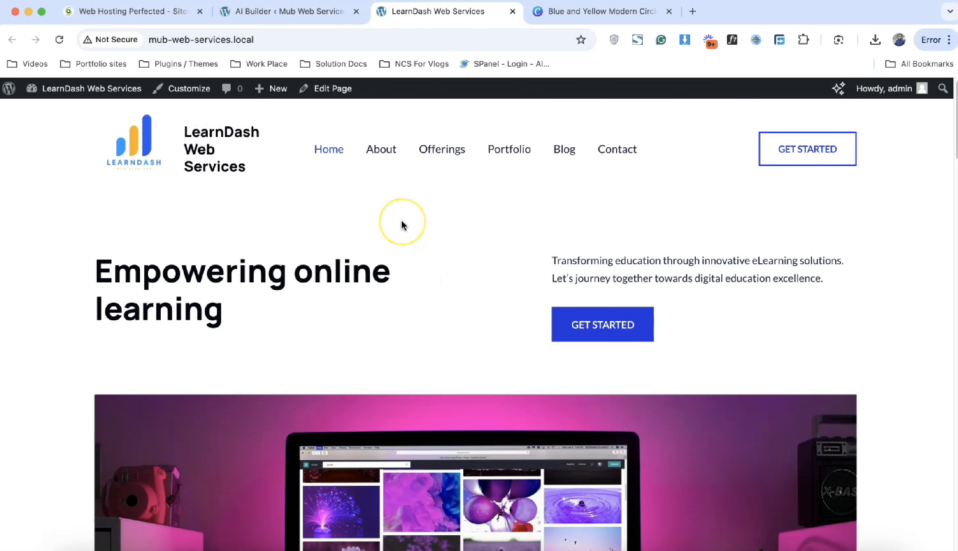
pyautogui.scroll(-15, 403, 224)
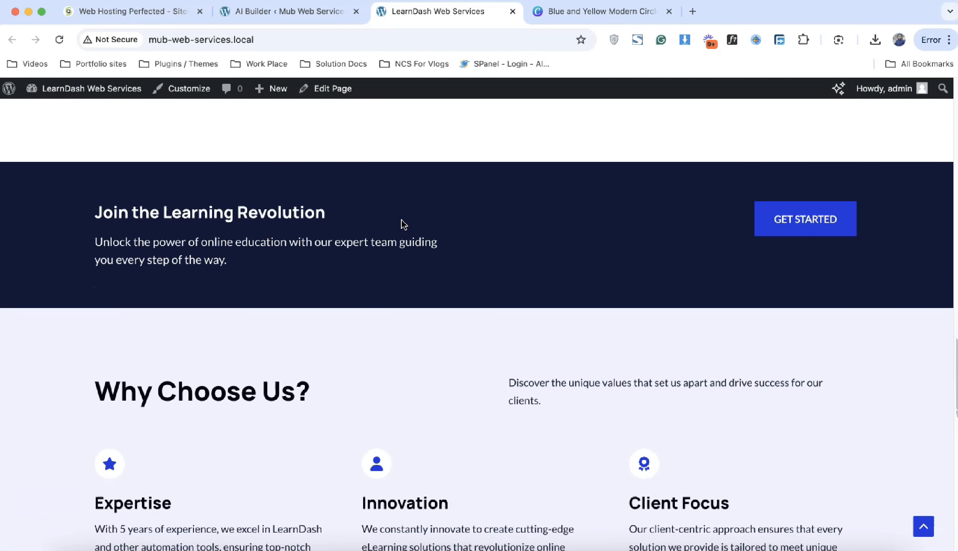
pyautogui.scroll(-15, 403, 224)
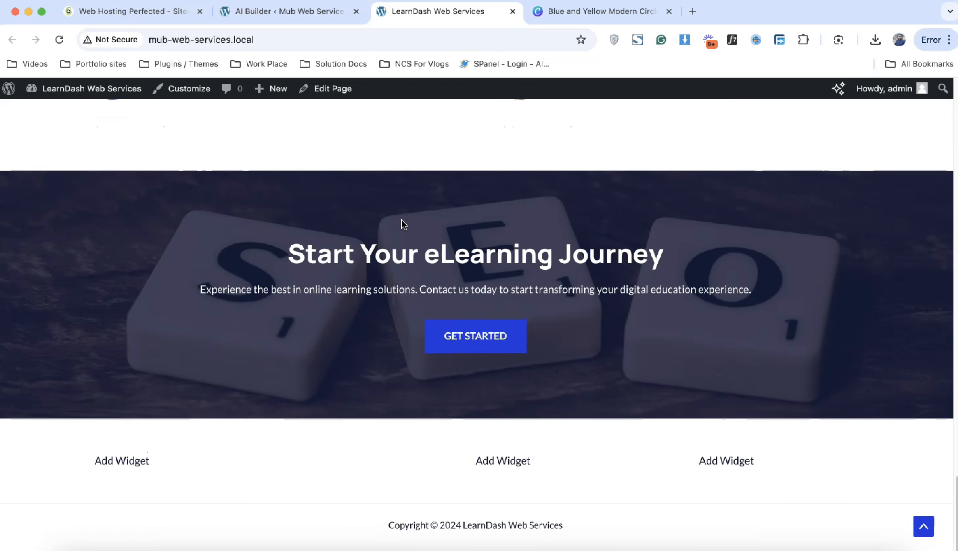
pyautogui.scroll(20, 403, 224)
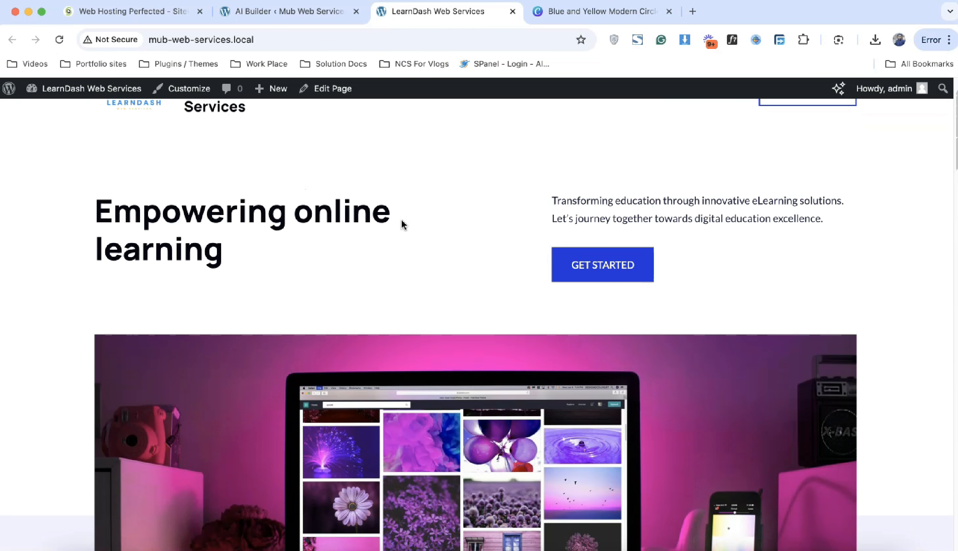
pyautogui.scroll(2, 403, 224)
pyautogui.click(383, 138)
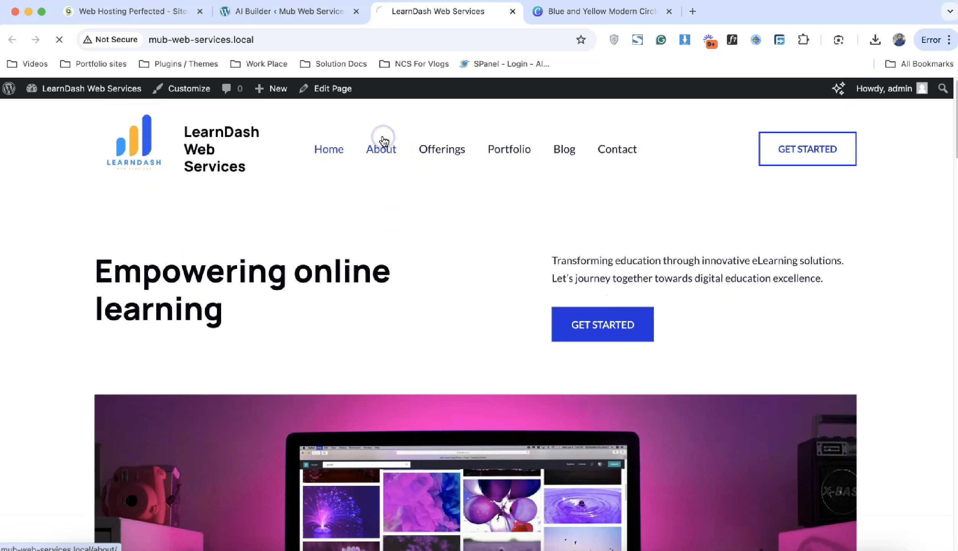
# Step: Scroll through the About and Offerings pages, view Portfolio, then return to Home
pyautogui.scroll(-20, 434, 280)
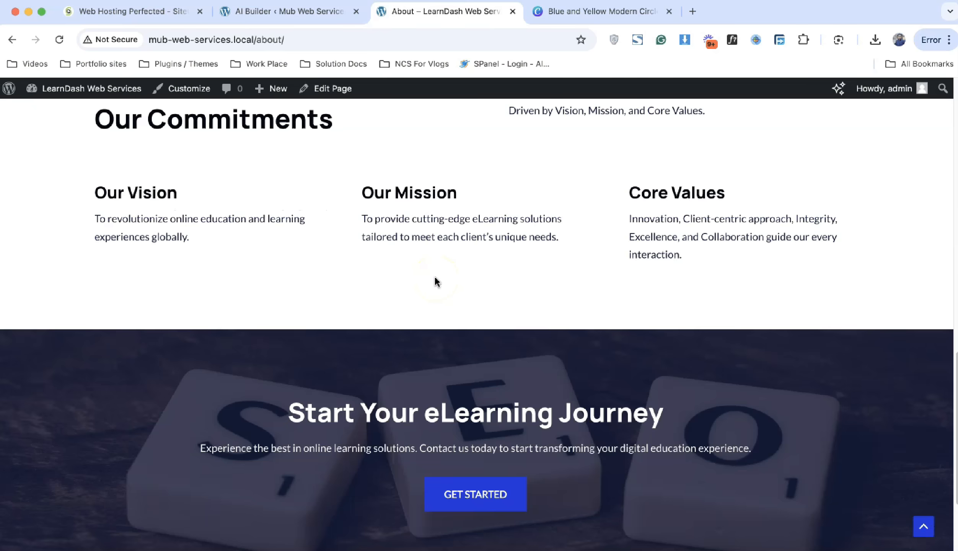
pyautogui.scroll(-5, 437, 282)
pyautogui.scroll(20, 451, 214)
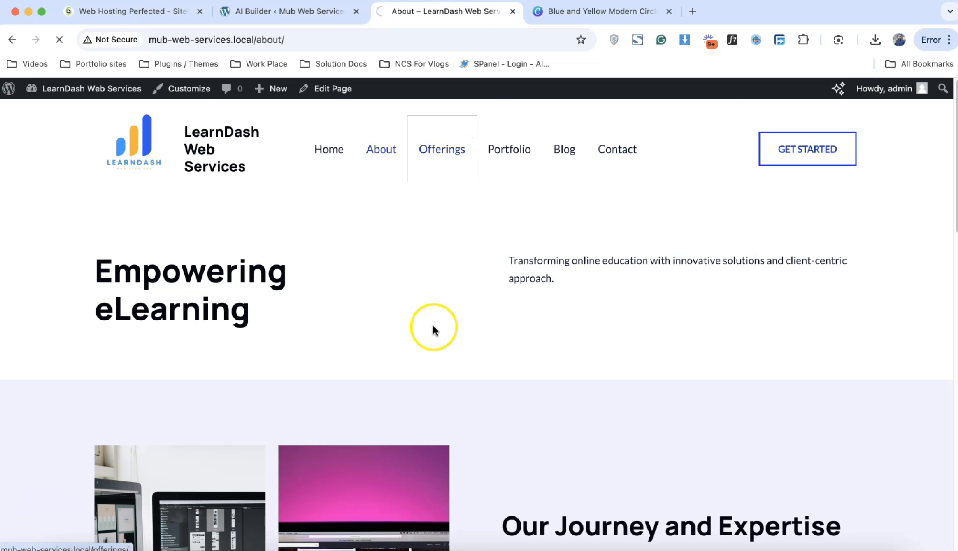
pyautogui.scroll(-15, 423, 338)
pyautogui.scroll(-14, 424, 343)
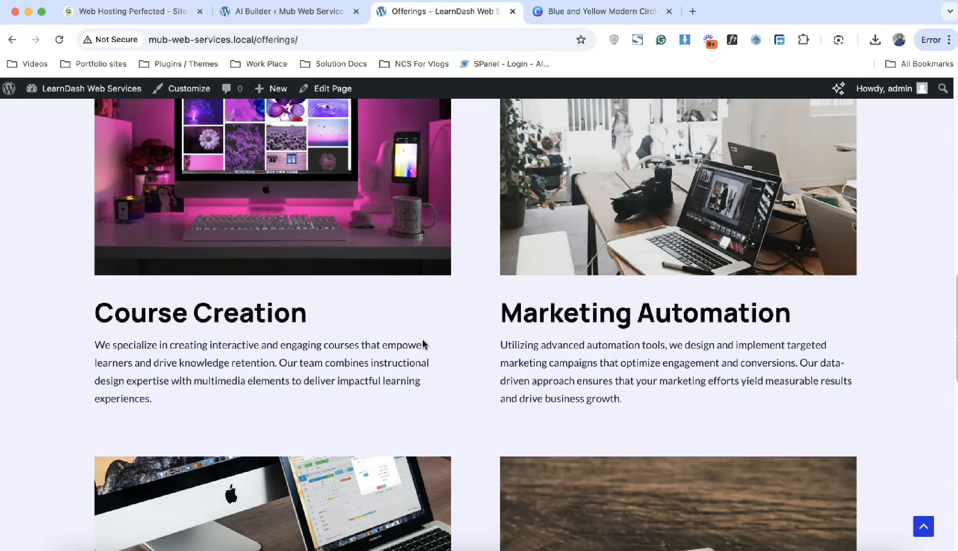
pyautogui.scroll(15, 424, 343)
pyautogui.scroll(10, 423, 341)
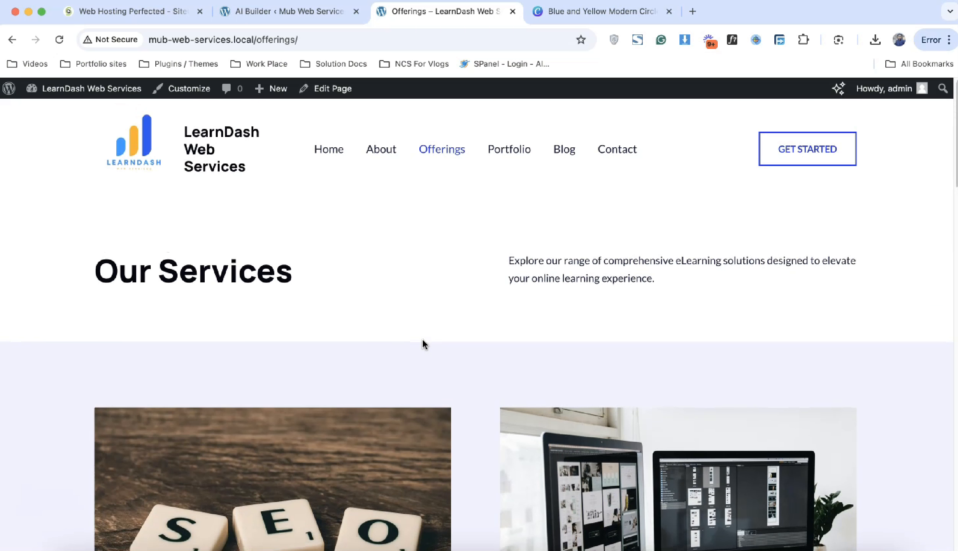
pyautogui.scroll(-2, 423, 341)
pyautogui.scroll(2, 423, 340)
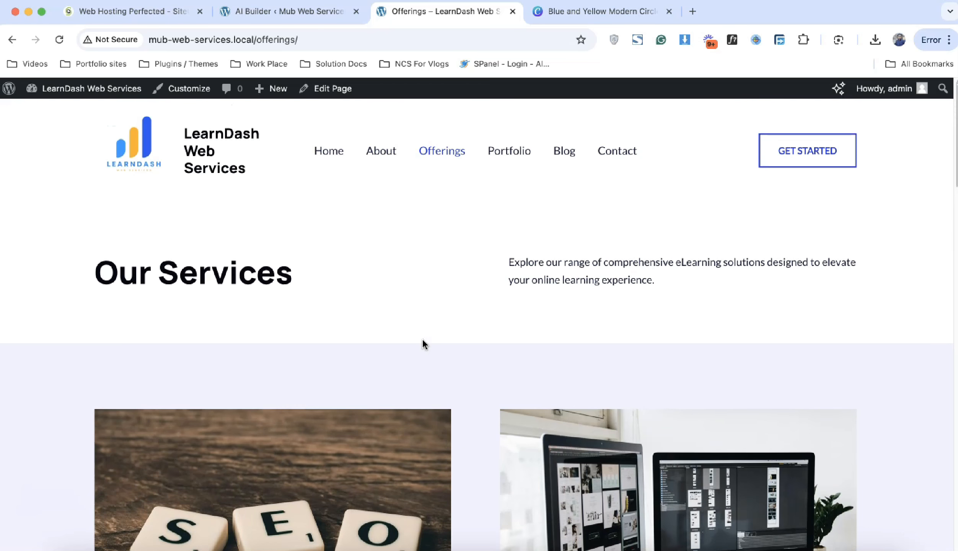
pyautogui.scroll(-10, 423, 341)
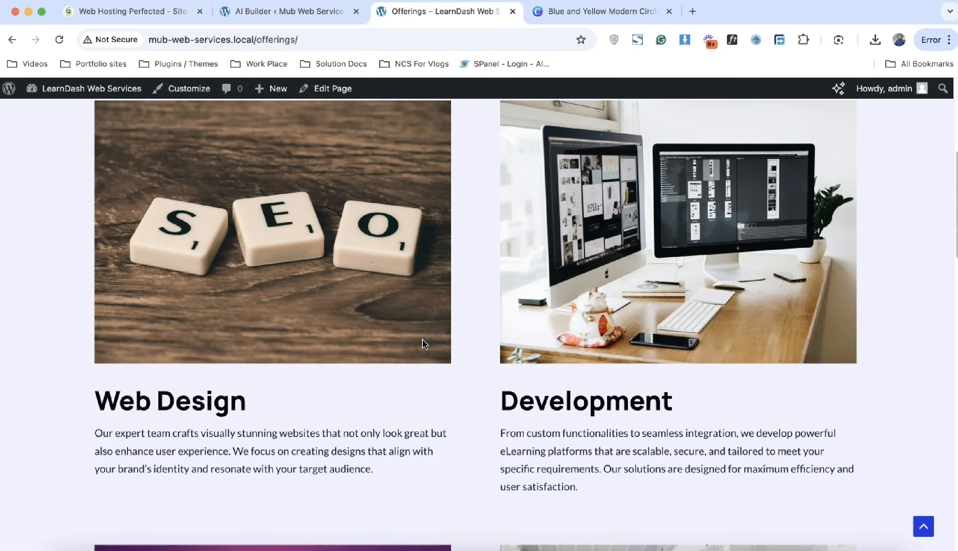
pyautogui.scroll(10, 429, 360)
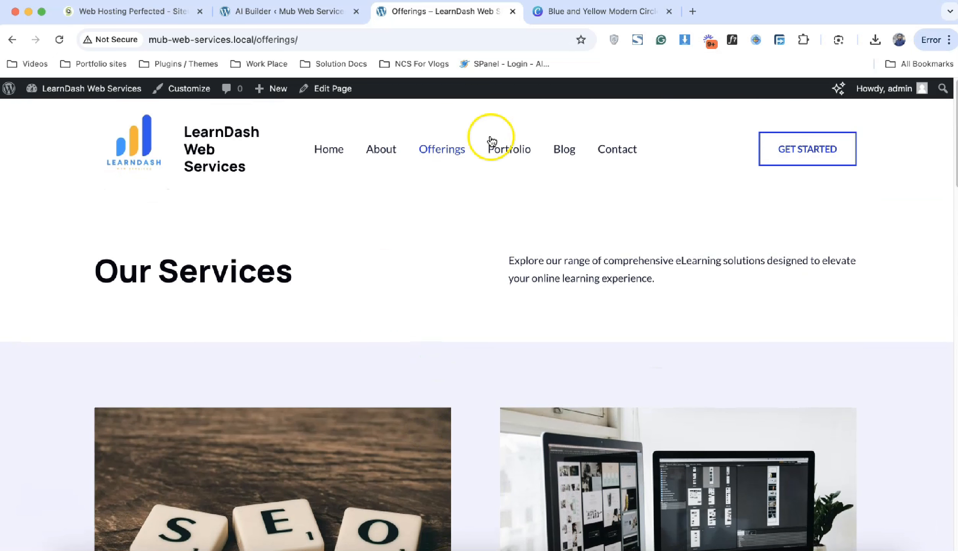
pyautogui.click(509, 149)
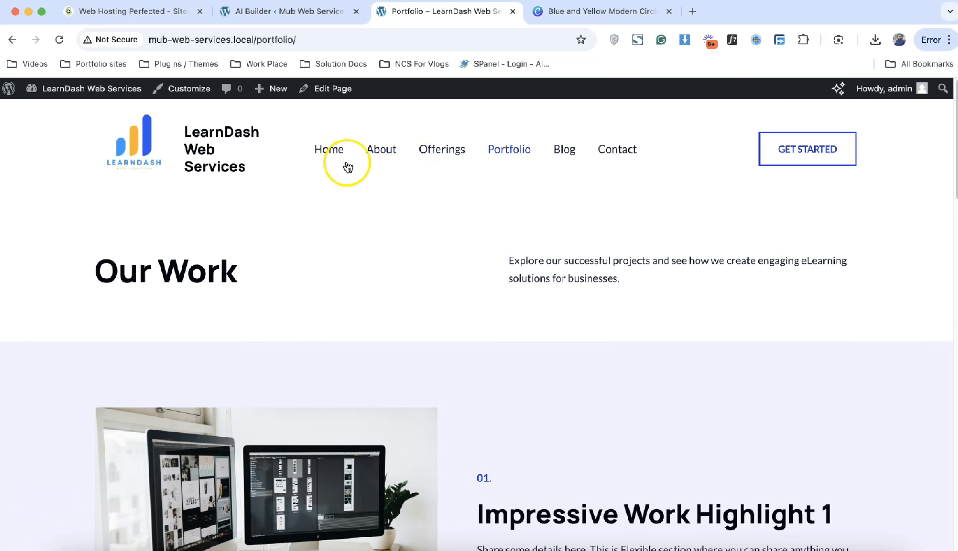
pyautogui.click(331, 150)
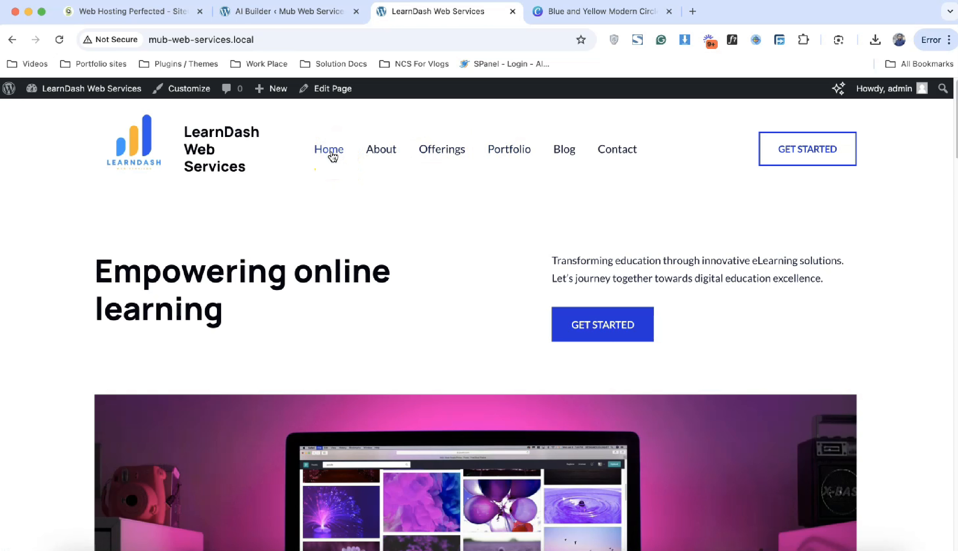
# Step: Open the homepage in the block editor and dismiss the welcome guide
pyautogui.click(329, 97)
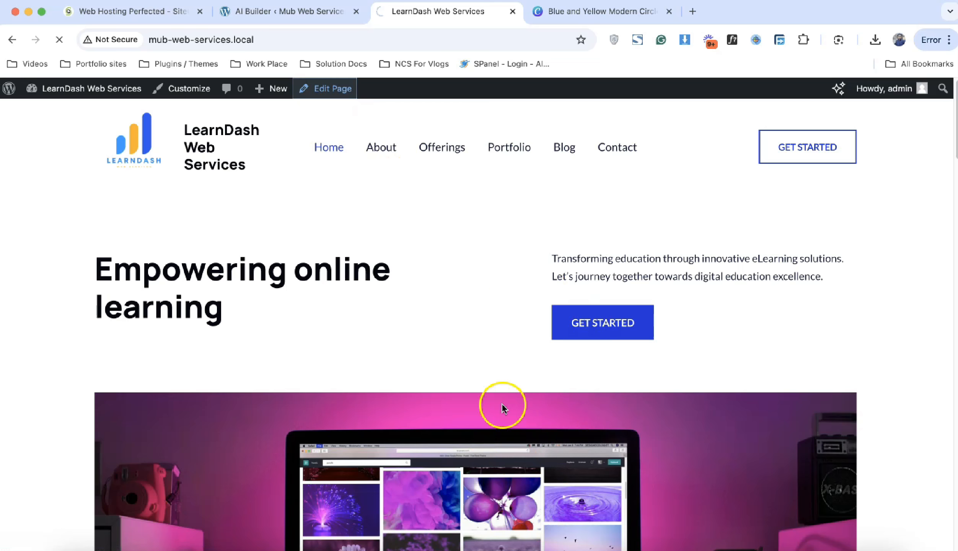
pyautogui.scroll(-7, 524, 467)
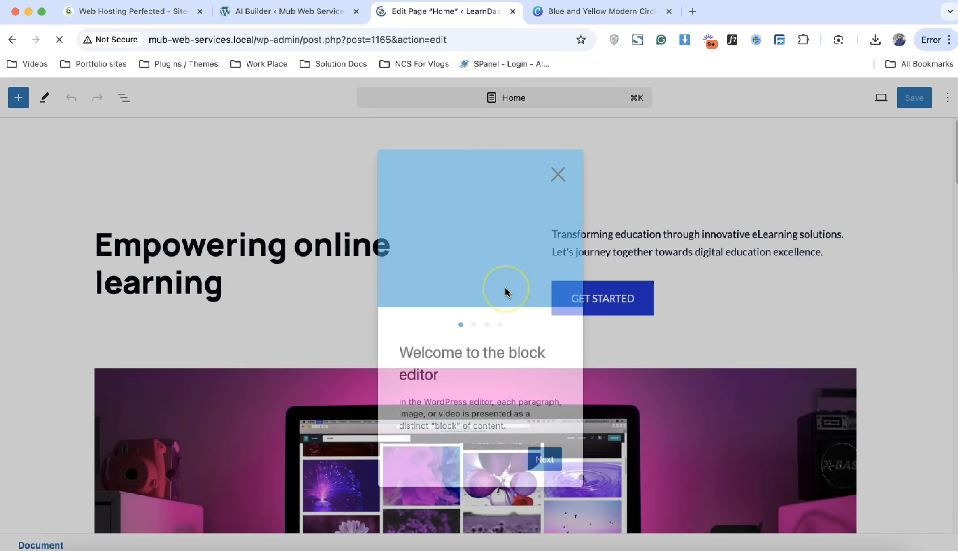
pyautogui.click(558, 174)
# Step: Replace the hero image with the team photo post-images-03-scaled-1.jpg from the Media Library
pyautogui.click(862, 396)
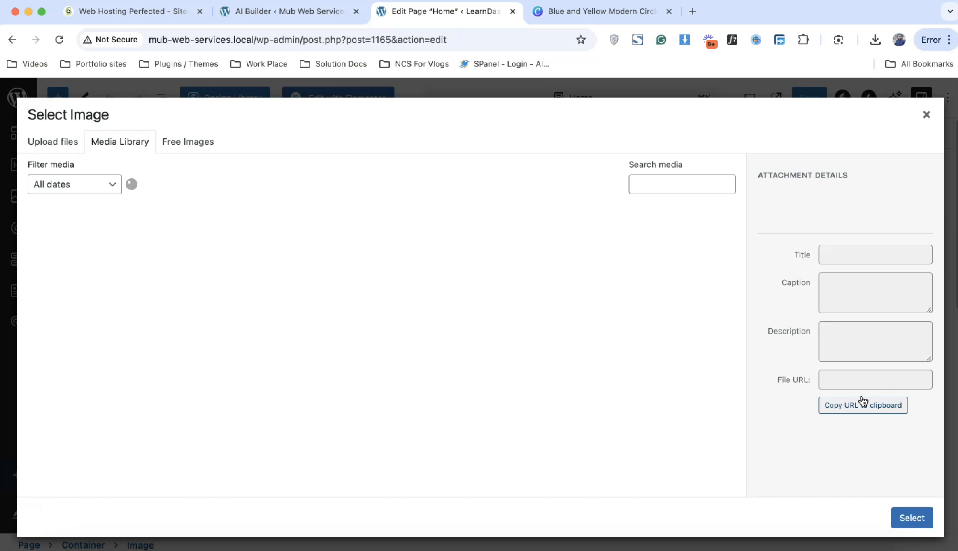
pyautogui.click(213, 282)
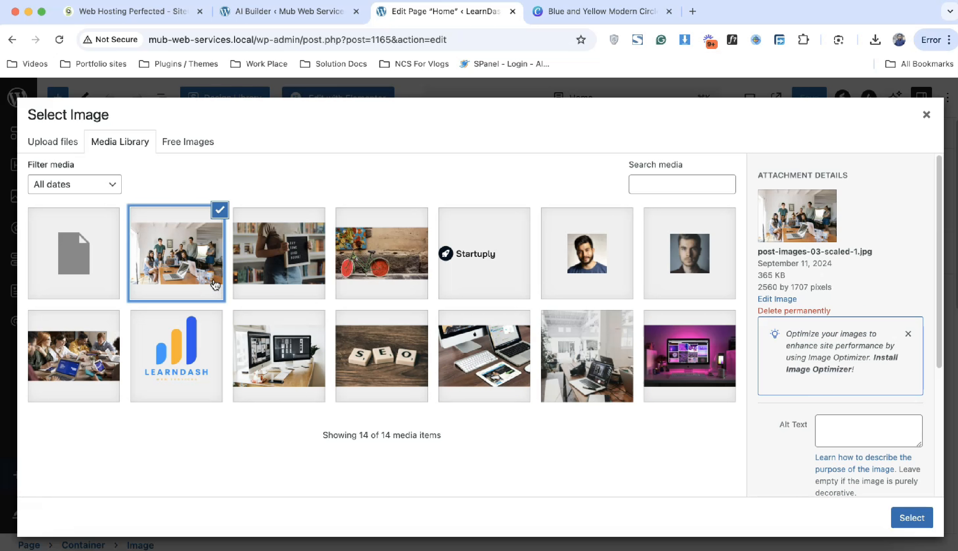
pyautogui.click(927, 519)
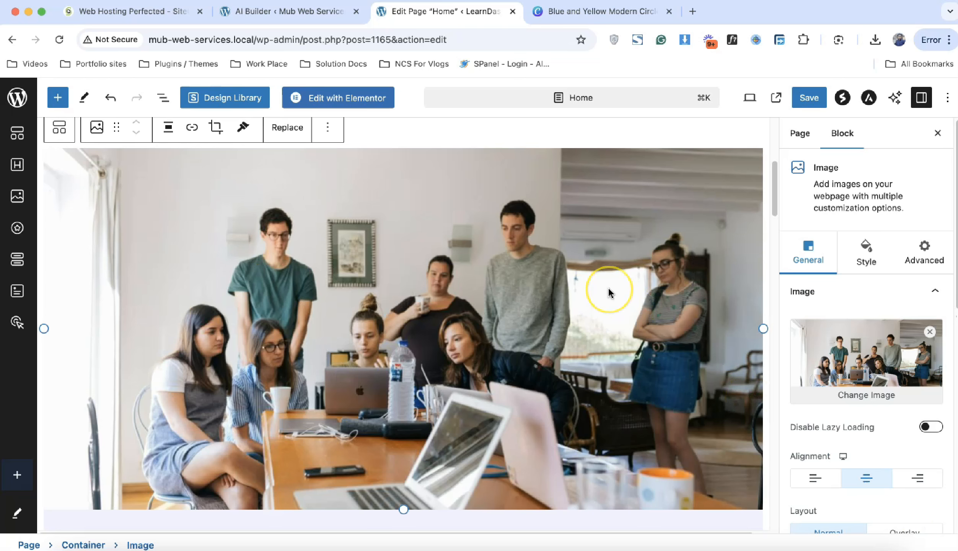
pyautogui.scroll(4, 609, 293)
pyautogui.scroll(-2, 610, 294)
pyautogui.scroll(5, 610, 293)
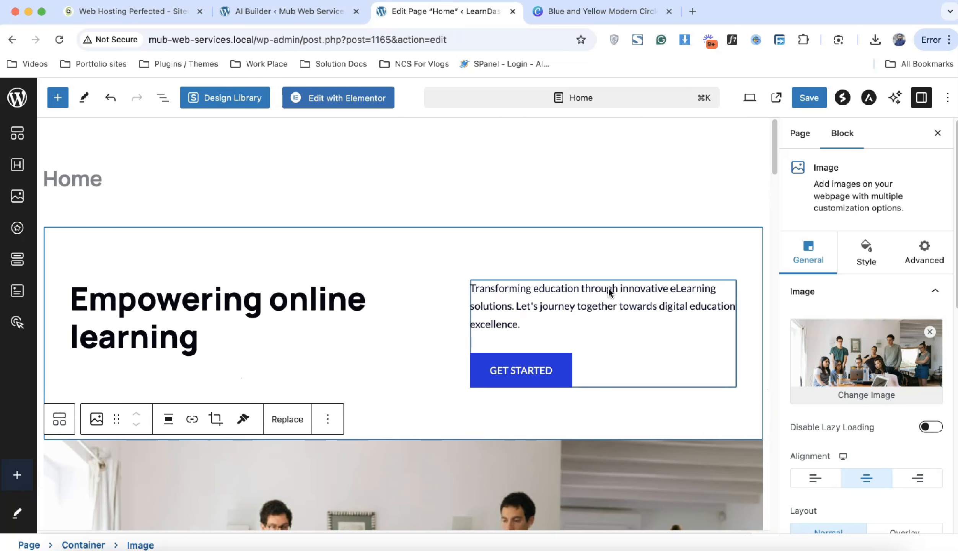
# Step: Select the 'Empowering online learning' heading text, then highlight the word 'online' for rewording
pyautogui.click(215, 333)
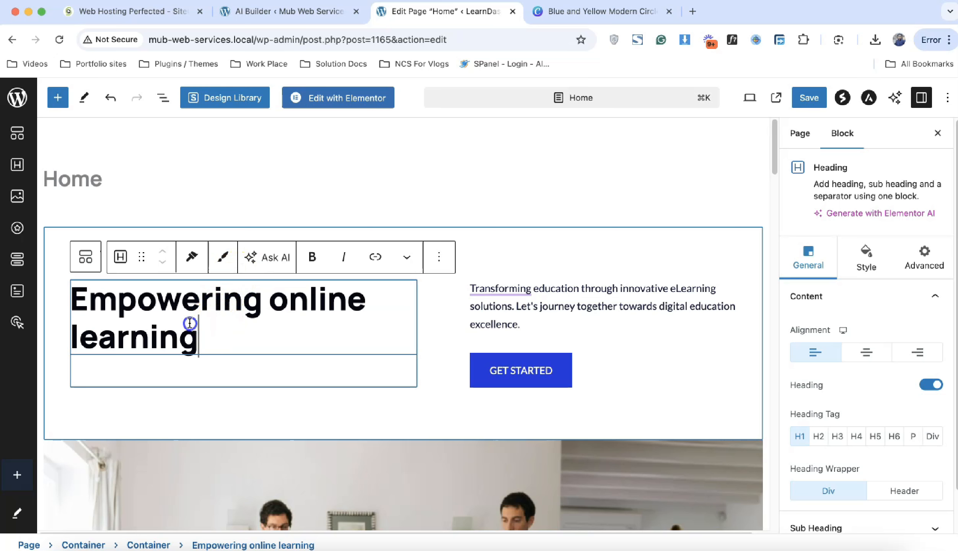
pyautogui.moveTo(197, 328); pyautogui.dragTo(77, 294)
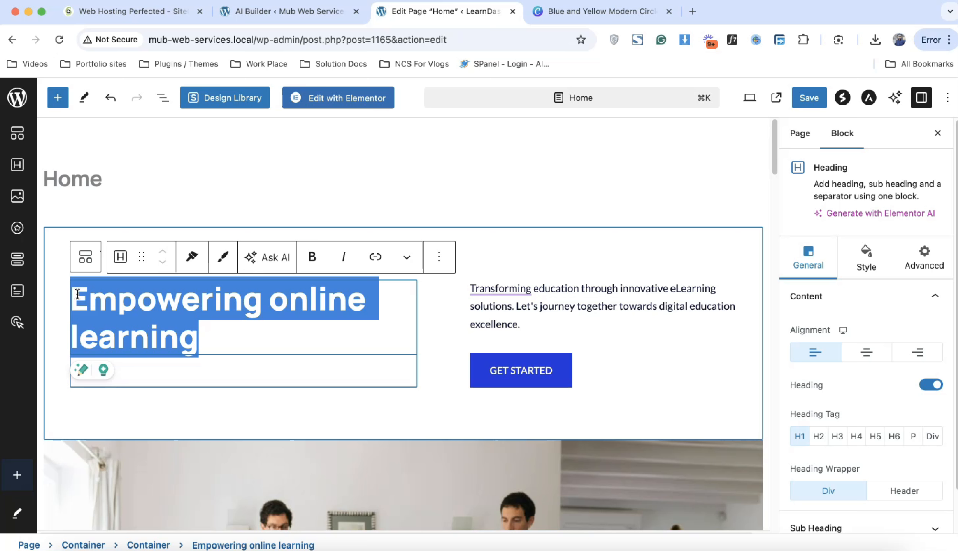
pyautogui.click(225, 340)
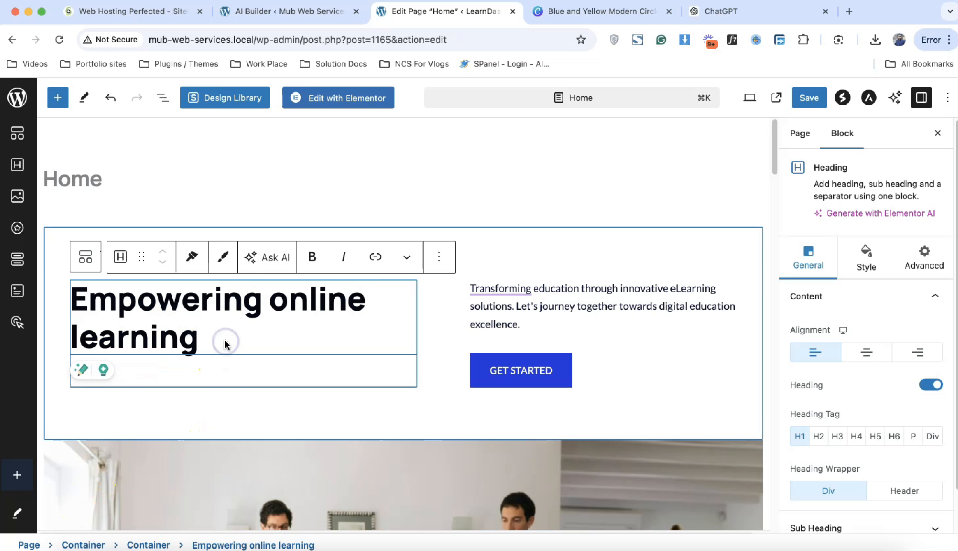
pyautogui.click(209, 319)
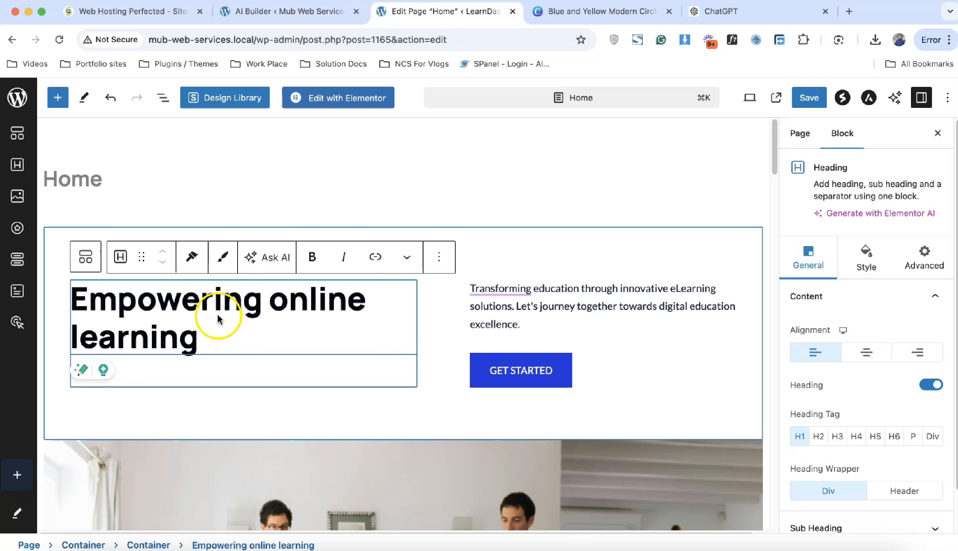
pyautogui.doubleClick(309, 307)
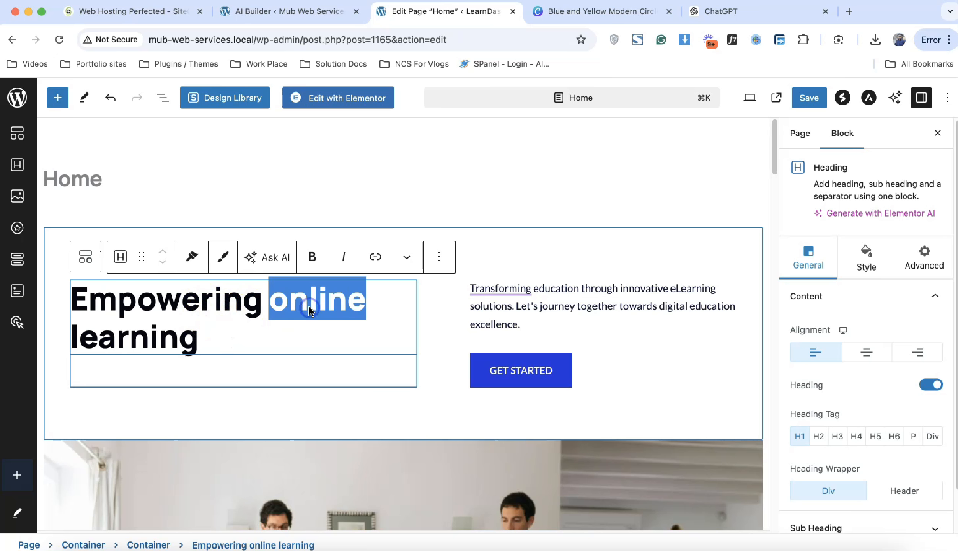
# Step: Ask ChatGPT for hero taglines and catchy descriptions for LearnDash design and development services
pyautogui.click(752, 15)
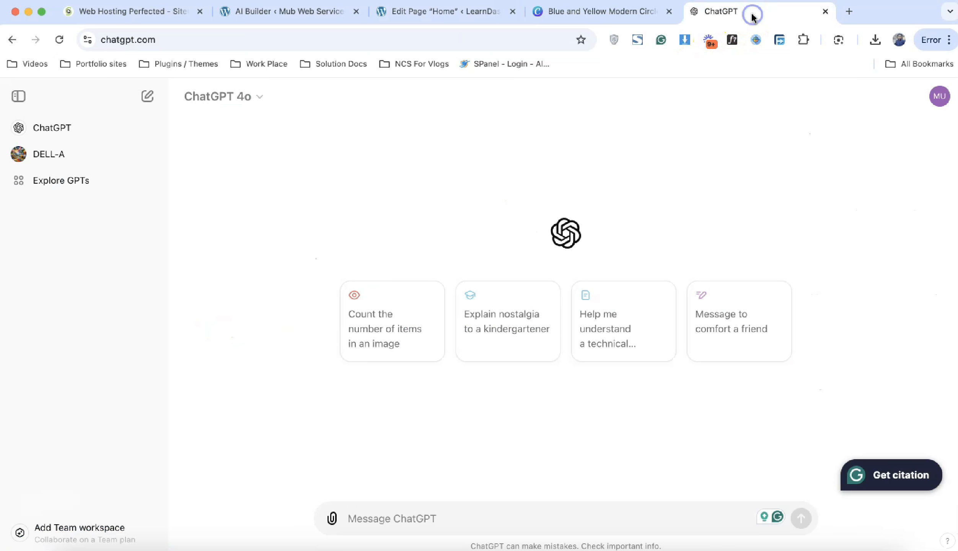
pyautogui.click(442, 516)
pyautogui.click(414, 520)
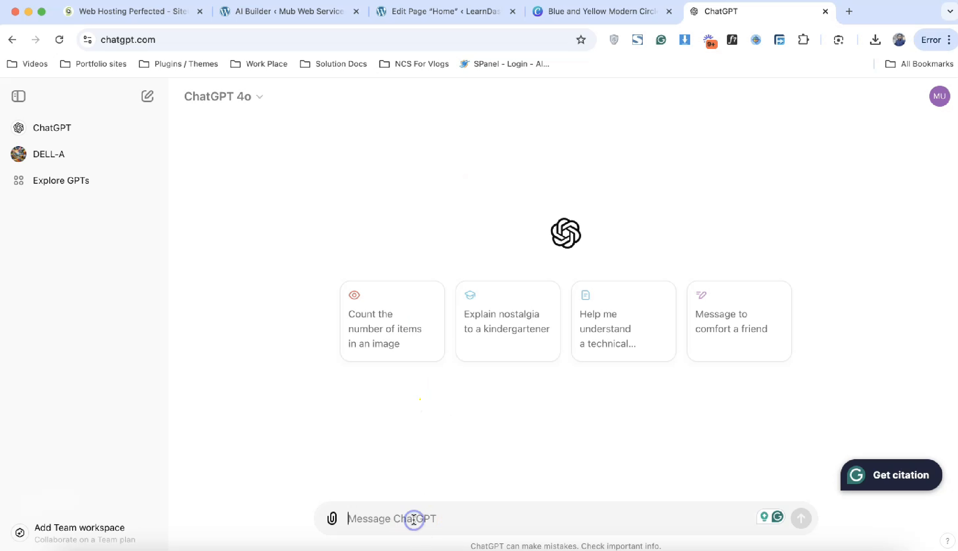
pyautogui.write('we')
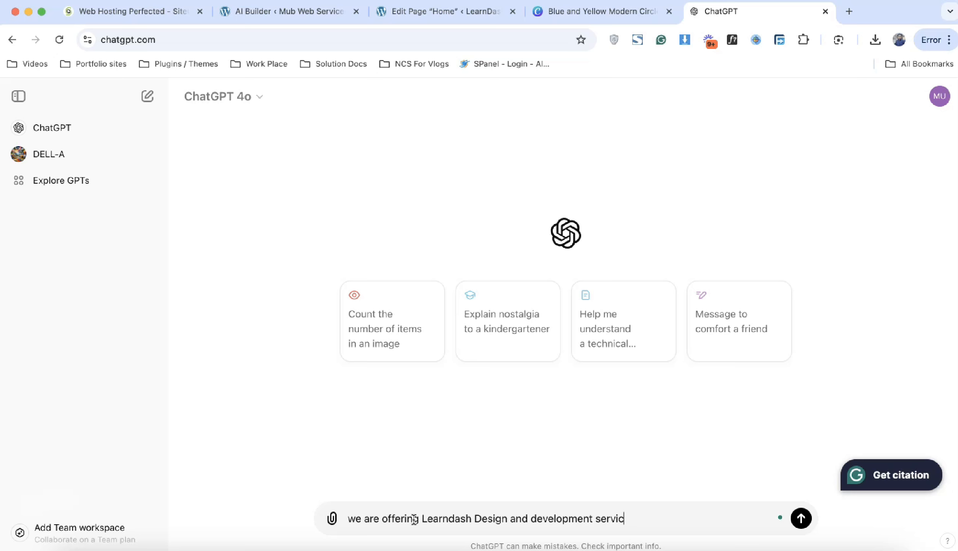
pyautogui.hotkey('shift', 'Return')
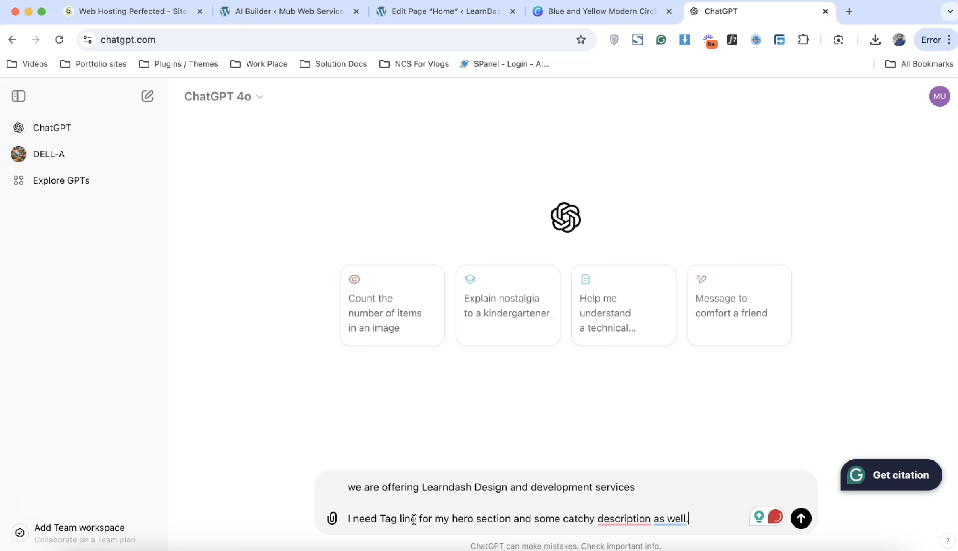
pyautogui.moveTo(631, 519)
pyautogui.click(643, 456)
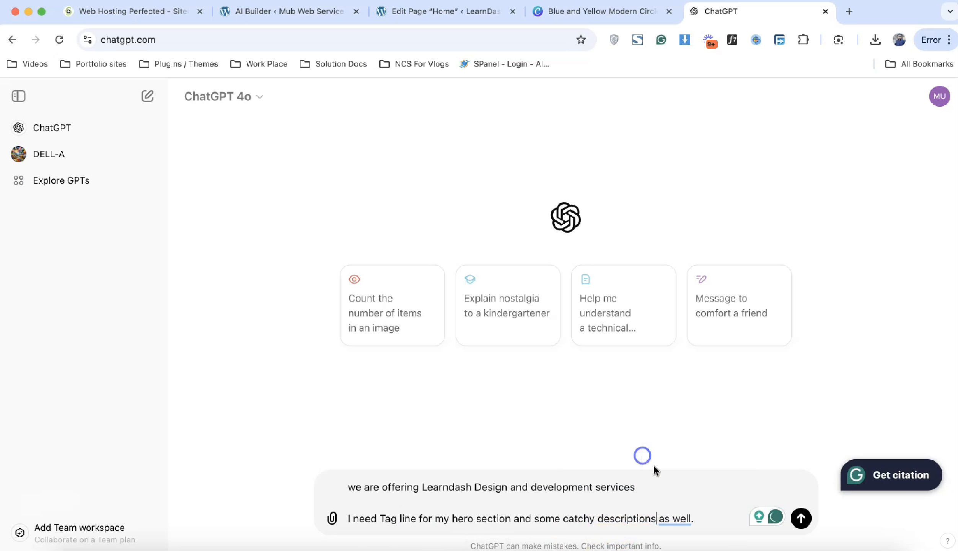
pyautogui.click(673, 520)
pyautogui.click(801, 518)
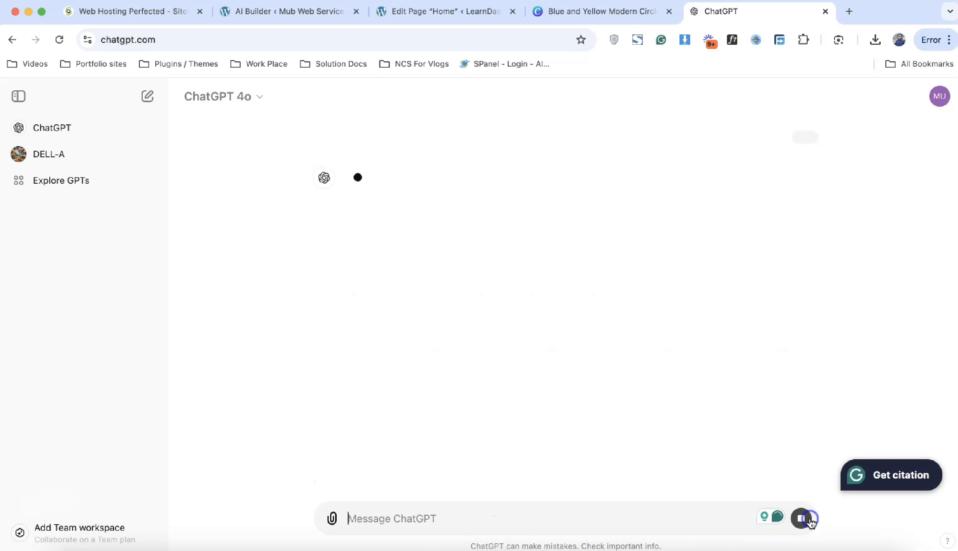
# Step: Select the second tagline, 'Seamless LearnDash Solutions for Engaging Education'
pyautogui.scroll(2, 697, 400)
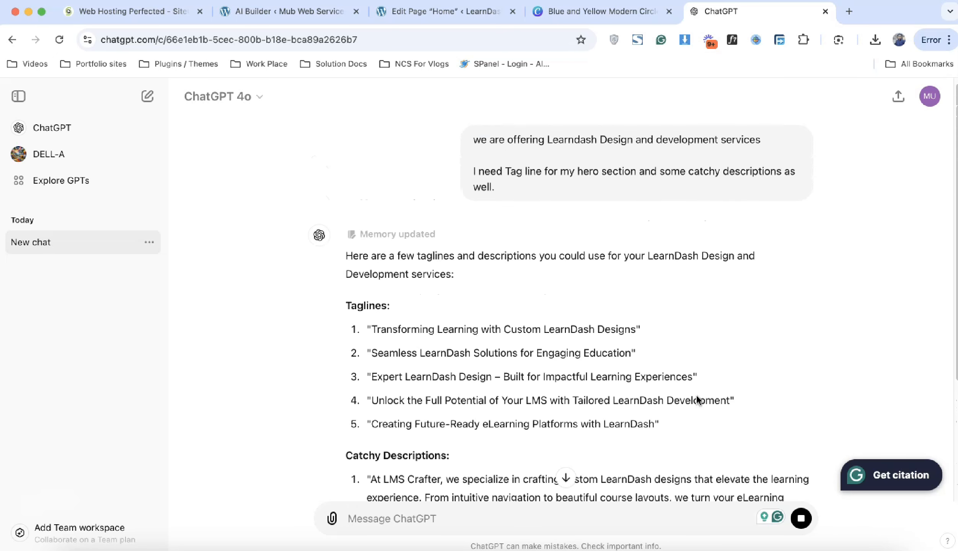
pyautogui.click(377, 359)
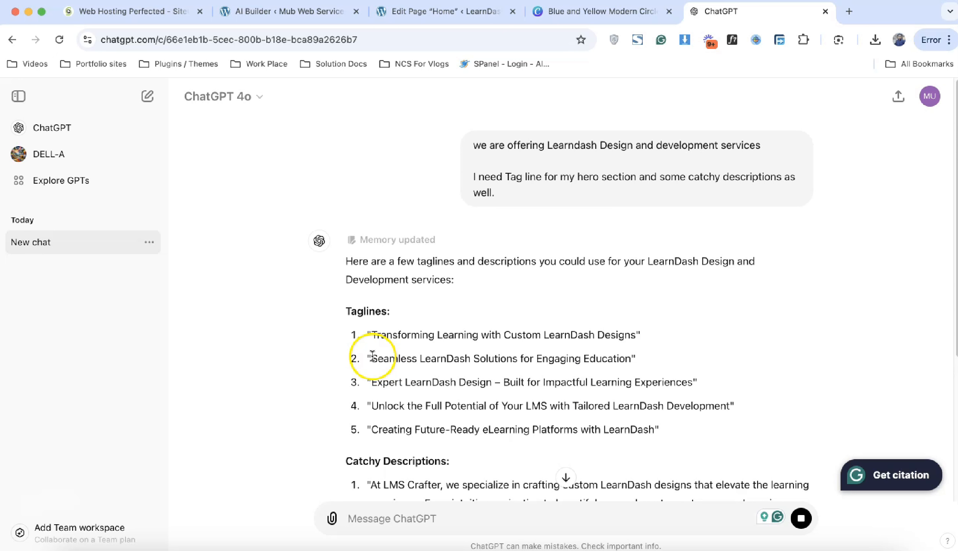
pyautogui.moveTo(373, 357); pyautogui.dragTo(625, 351)
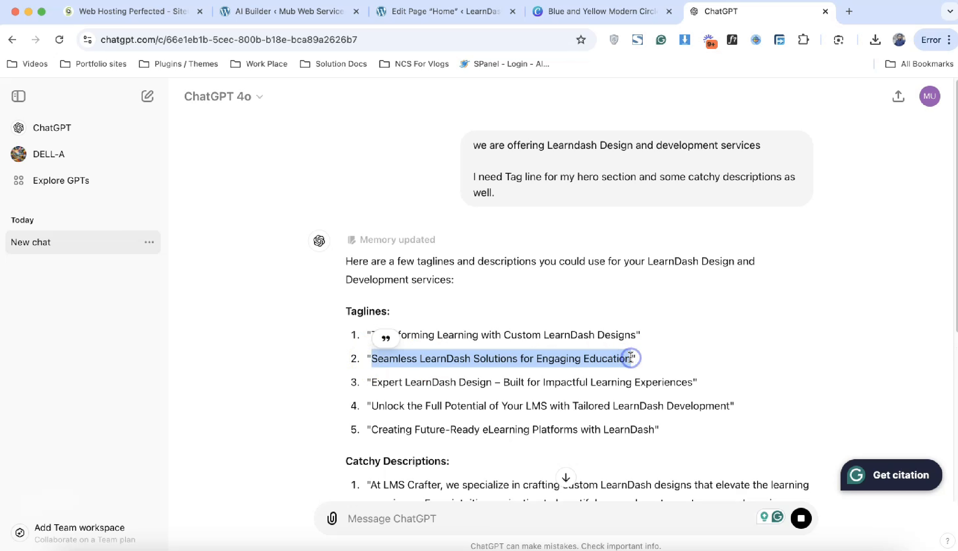
# Step: Replace the hero heading with 'Seamless LearnDash Solutions for Engaging Education'
pyautogui.click(447, 15)
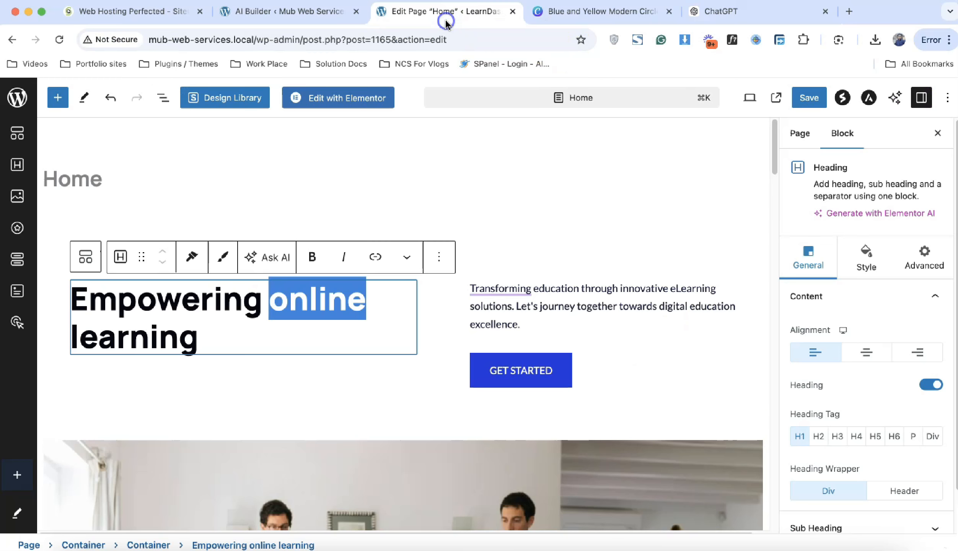
pyautogui.doubleClick(245, 316)
pyautogui.tripleClick(246, 311)
pyautogui.write('Seamless LearnDash Solutions for Engaging Education')
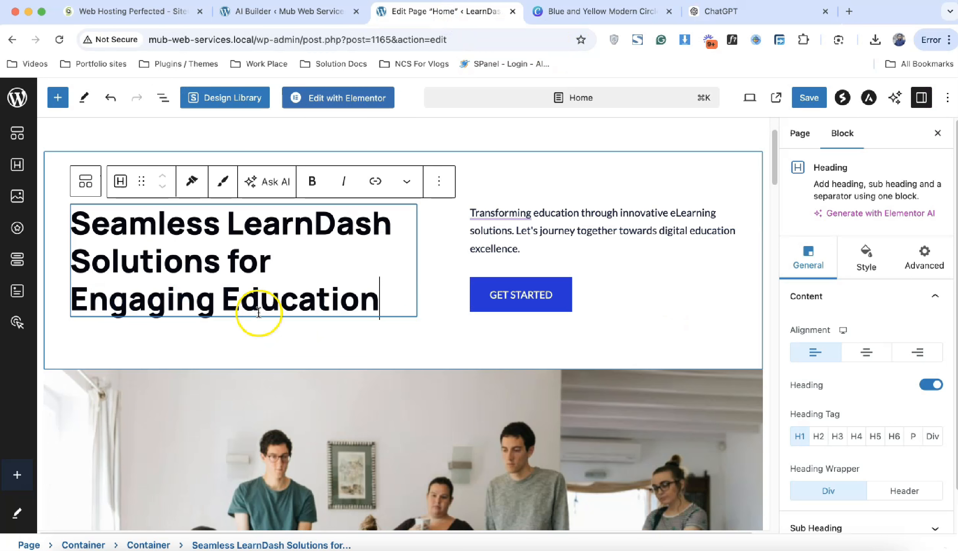
# Step: Close the Canva design and paste ChatGPT's second catchy description over the hero description
pyautogui.click(628, 12)
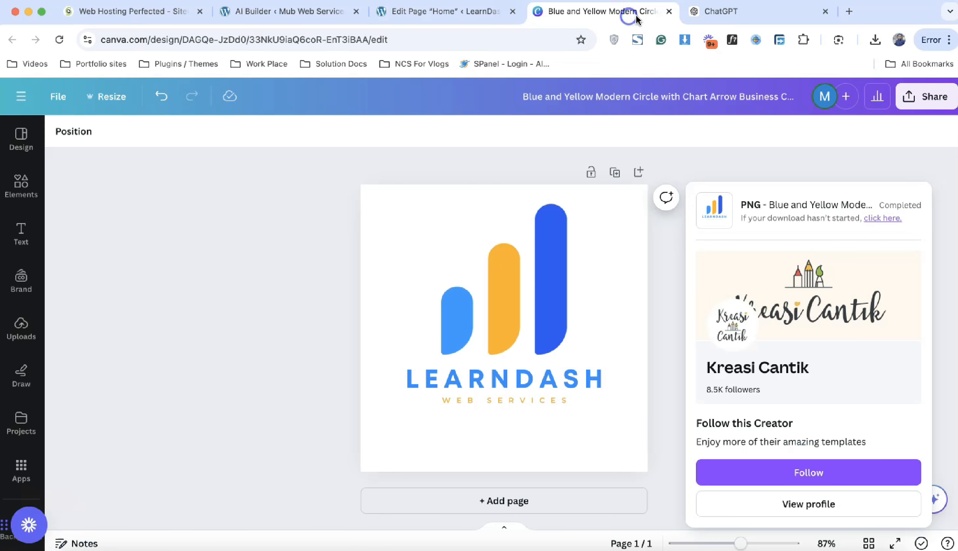
pyautogui.click(704, 11)
pyautogui.click(669, 12)
pyautogui.scroll(-7, 653, 298)
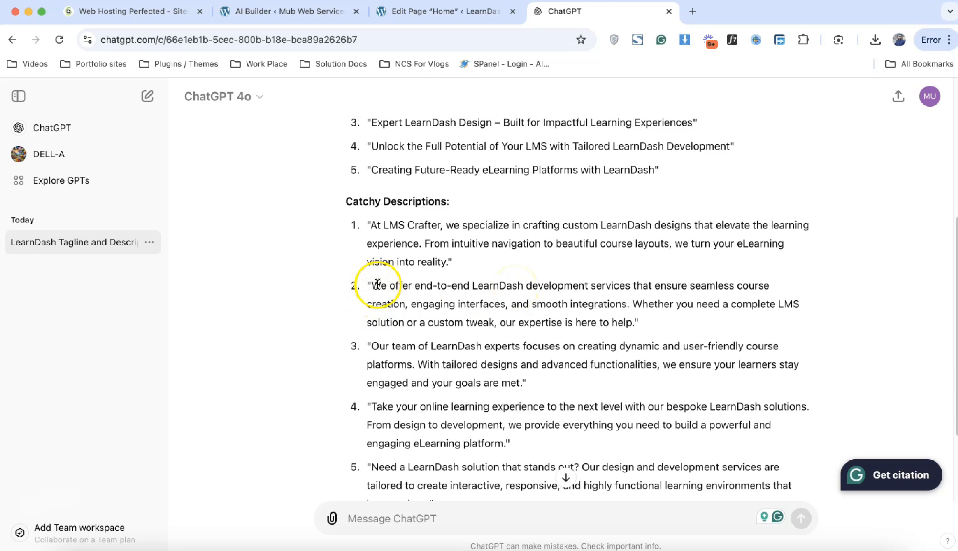
pyautogui.moveTo(373, 286); pyautogui.dragTo(619, 320)
pyautogui.press('super+c')
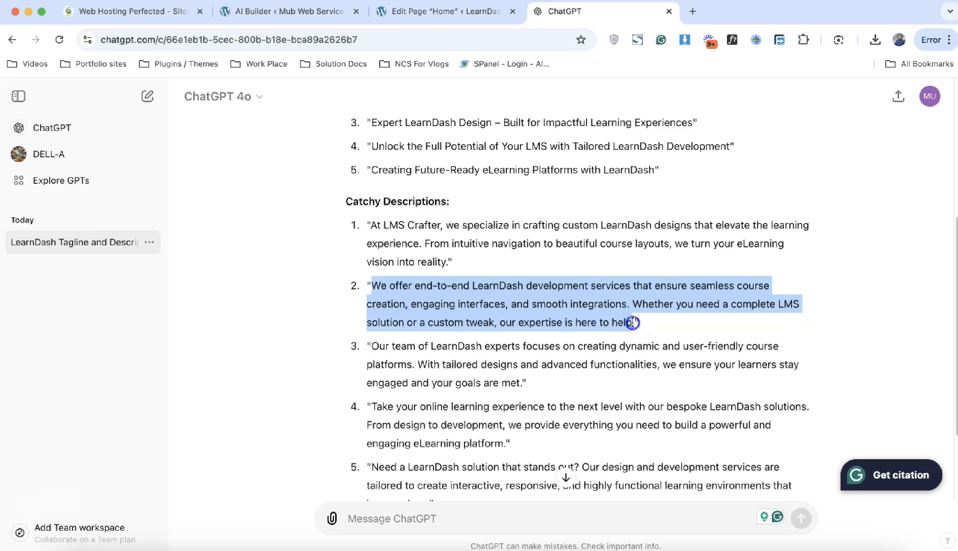
pyautogui.click(476, 12)
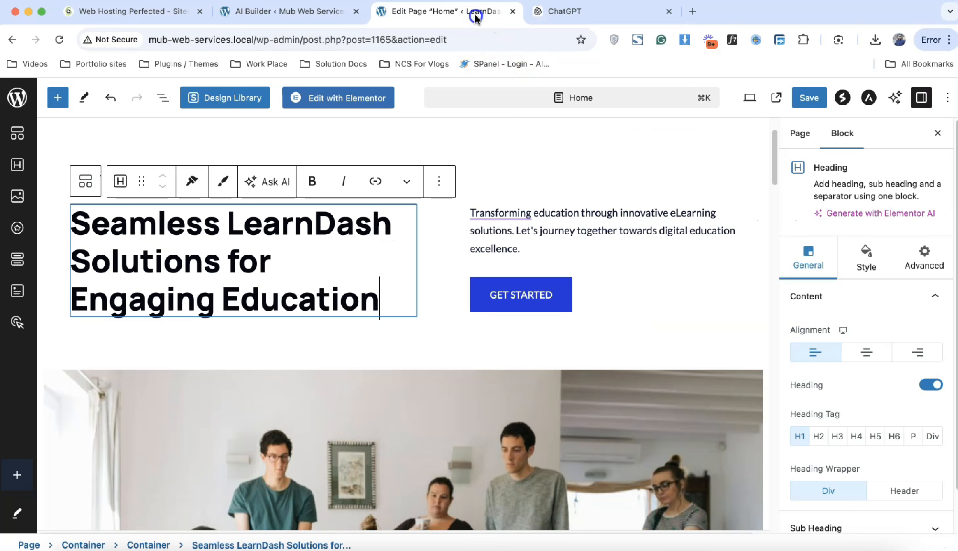
pyautogui.click(554, 238)
pyautogui.press('super+a')
pyautogui.press('super+v')
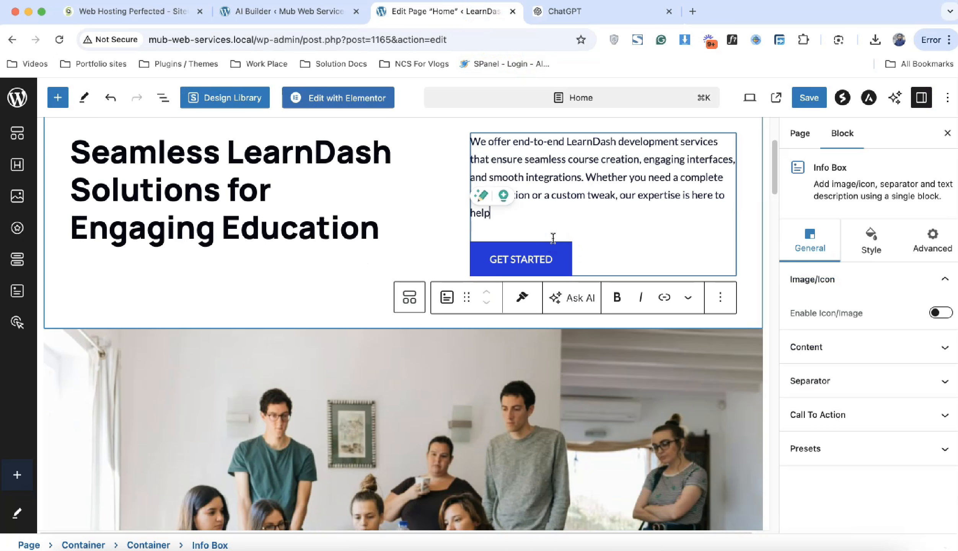
# Step: Check that the info box's GET STARTED call-to-action links to contact/
pyautogui.click(506, 257)
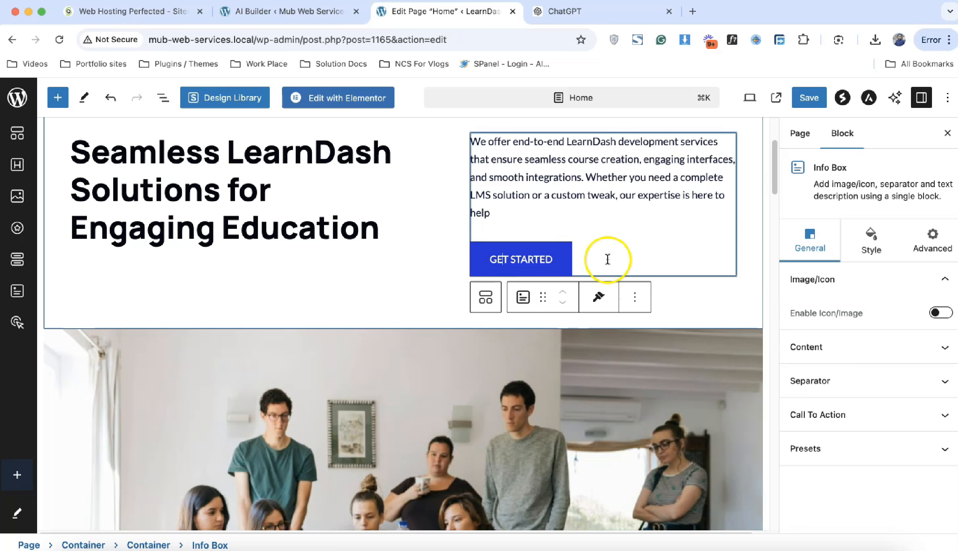
pyautogui.click(565, 256)
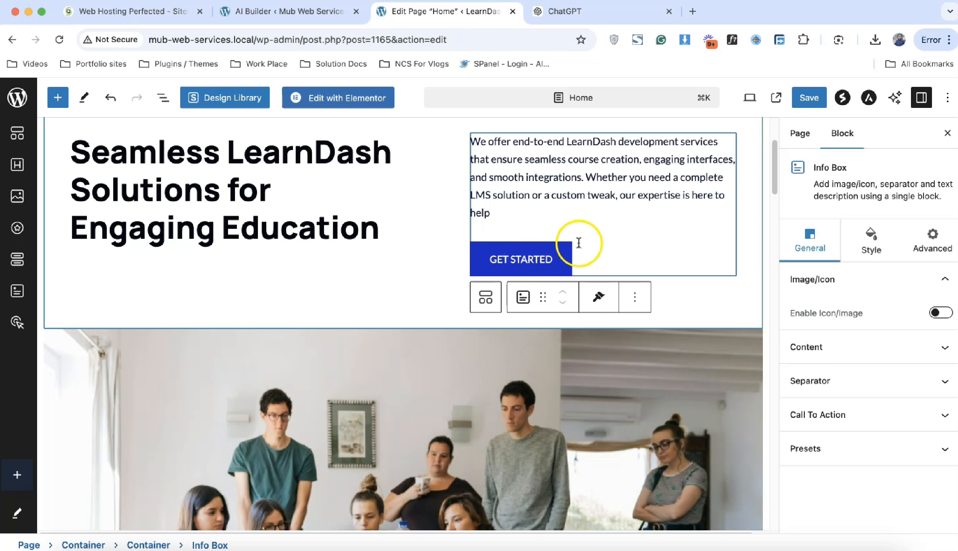
pyautogui.click(859, 426)
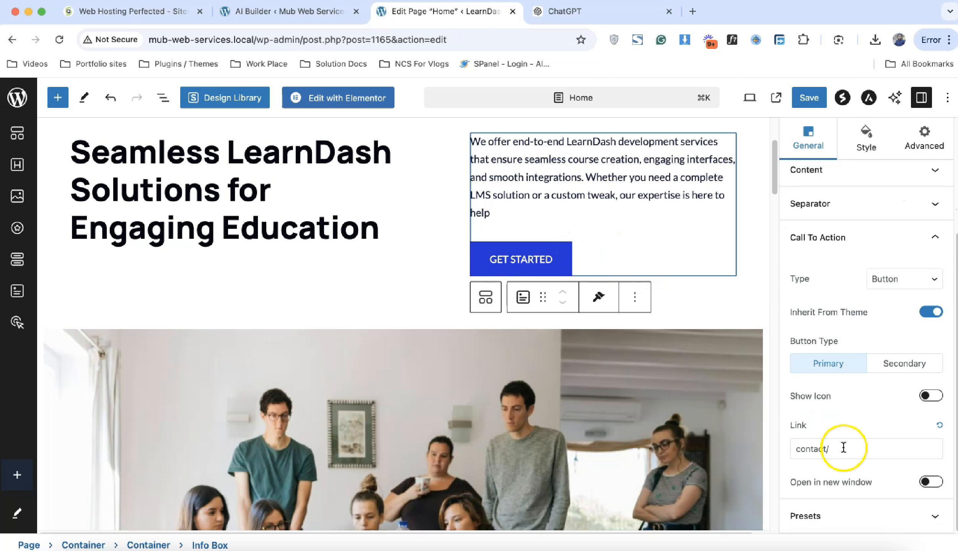
pyautogui.click(843, 447)
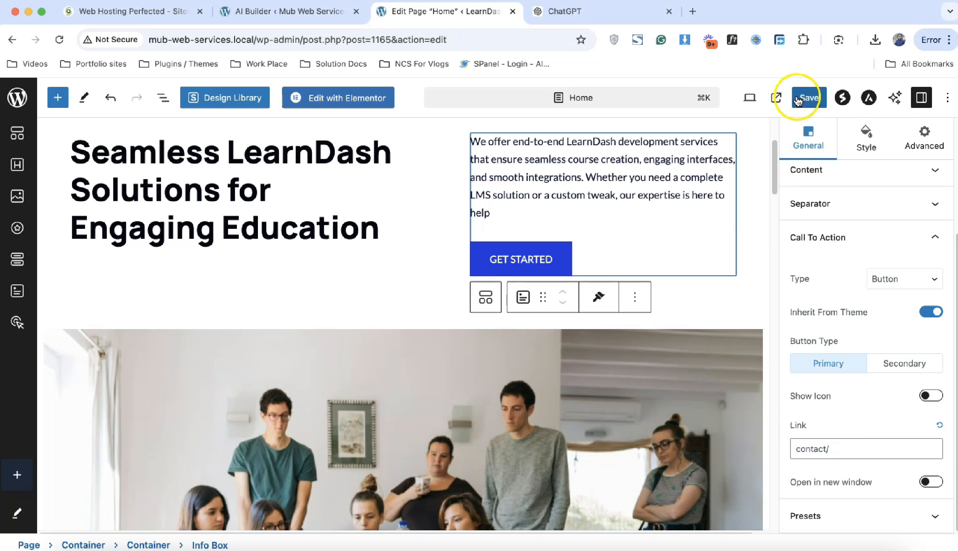
# Step: Save the updated Home page and scroll through it
pyautogui.click(809, 98)
pyautogui.scroll(-10, 375, 315)
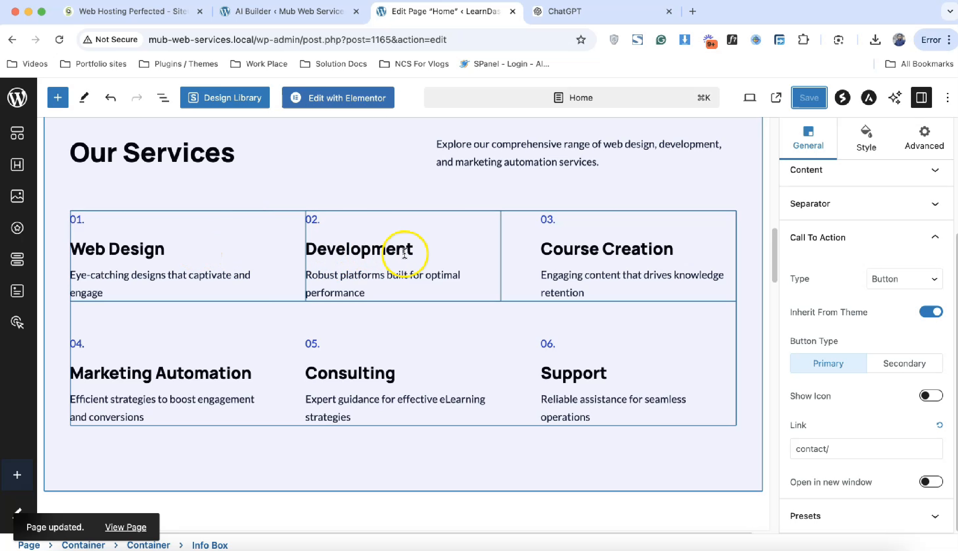
pyautogui.scroll(-4, 483, 346)
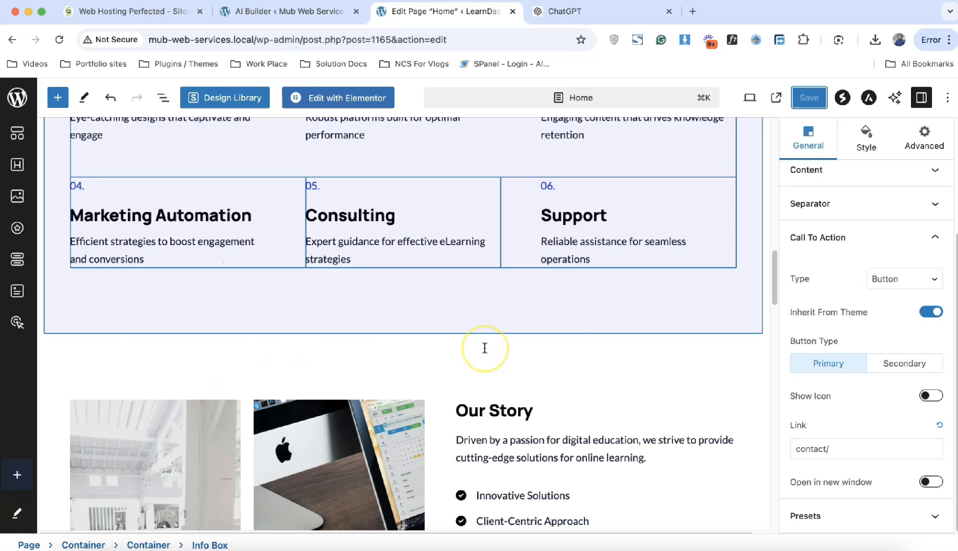
pyautogui.scroll(15, 485, 344)
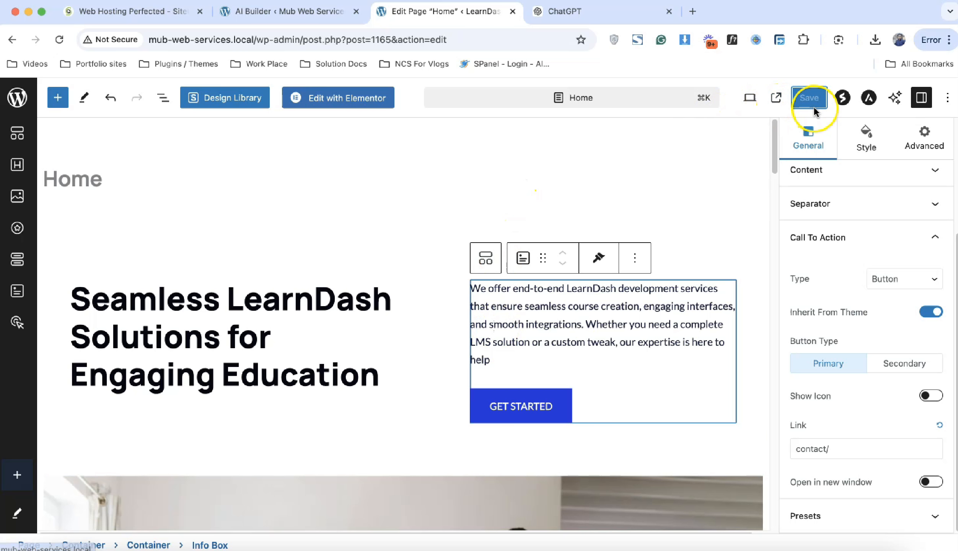
# Step: Load the live site mub-web-services.local in a new tab, review it, and reload the homepage
pyautogui.moveTo(254, 39); pyautogui.dragTo(134, 40)
pyautogui.press('super+c')
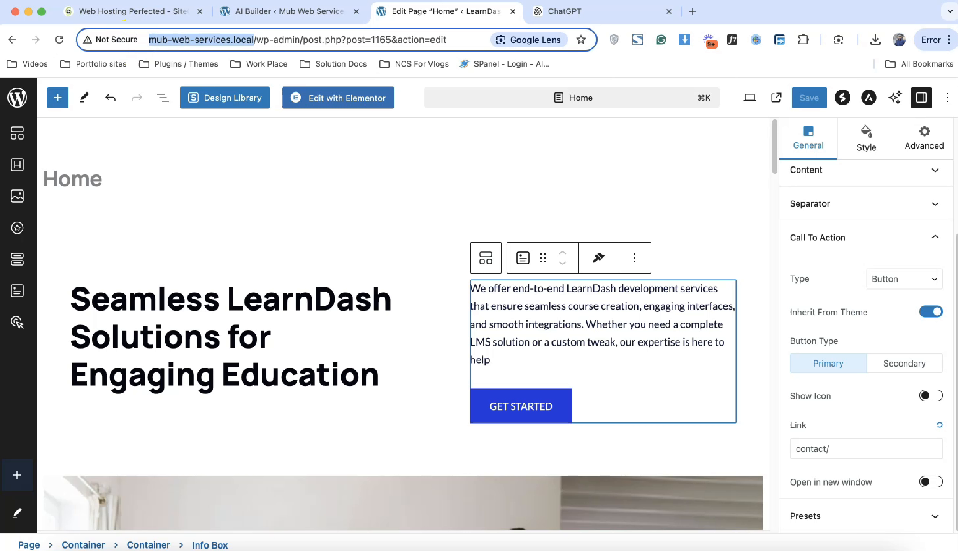
pyautogui.click(692, 11)
pyautogui.press('super+v')
pyautogui.press('Return')
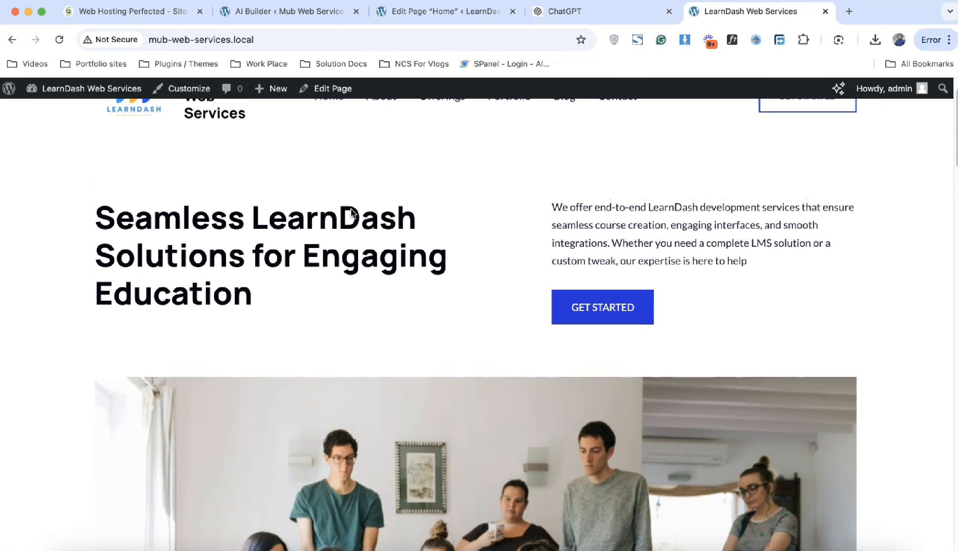
pyautogui.scroll(-10, 353, 209)
pyautogui.scroll(12, 351, 208)
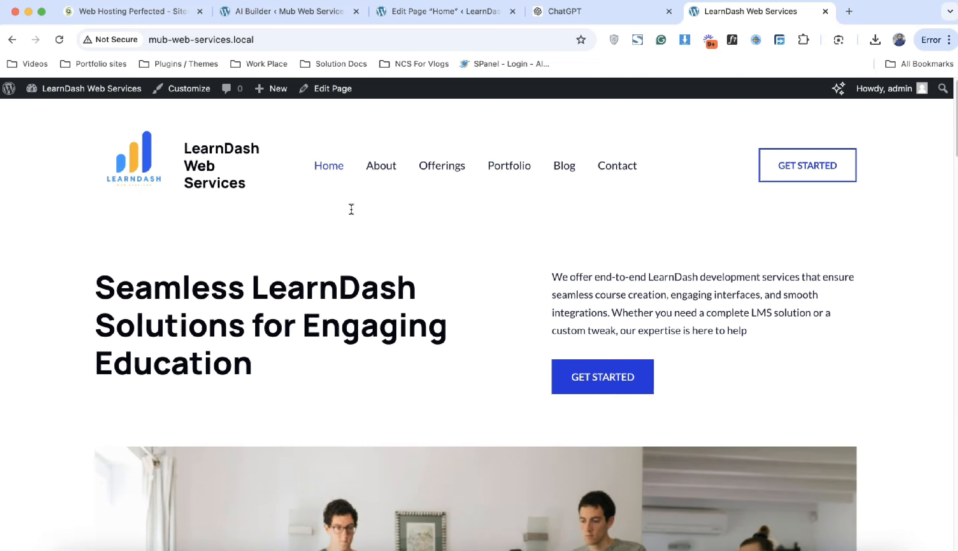
pyautogui.click(279, 181)
pyautogui.click(210, 151)
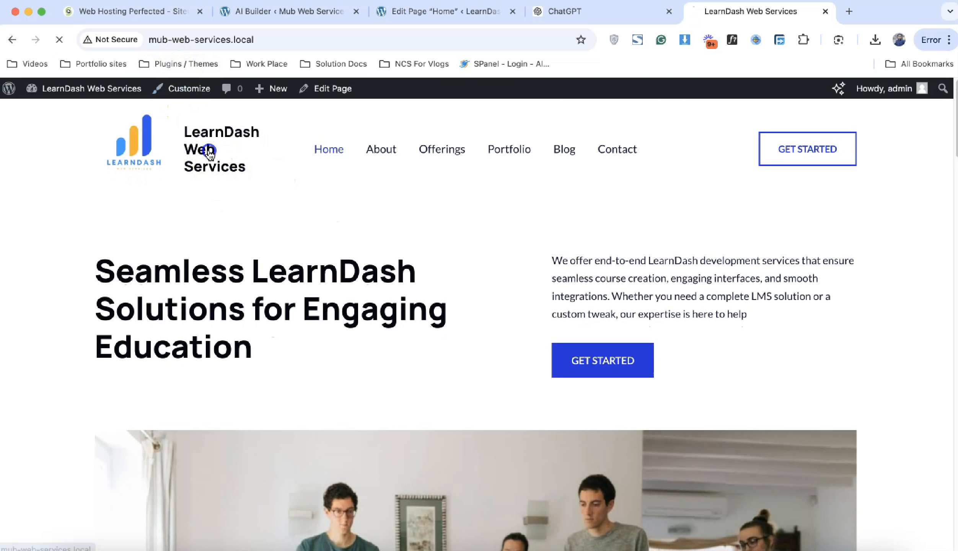
# Step: Launch Customize from the admin bar and go to the Global settings section
pyautogui.click(193, 97)
pyautogui.scroll(-10, 483, 342)
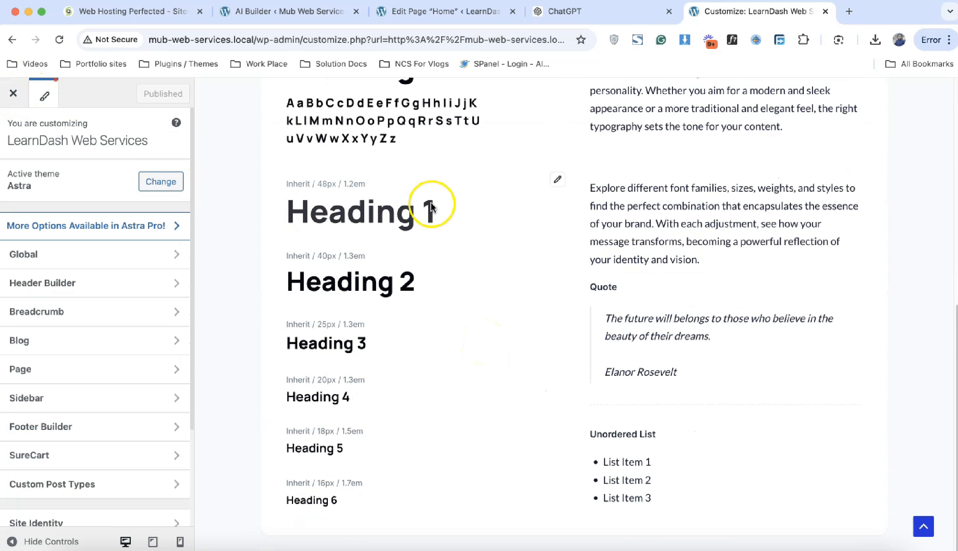
pyautogui.scroll(10, 529, 290)
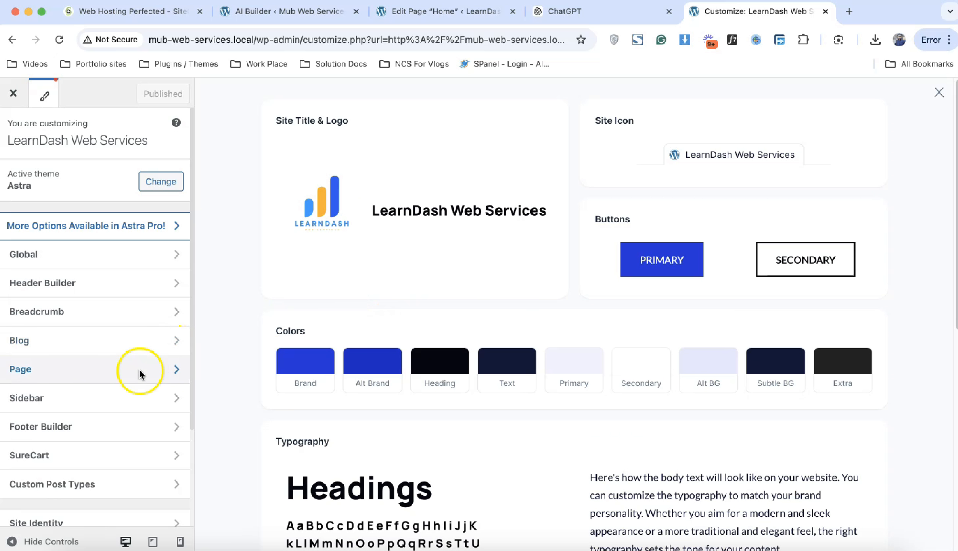
pyautogui.click(122, 261)
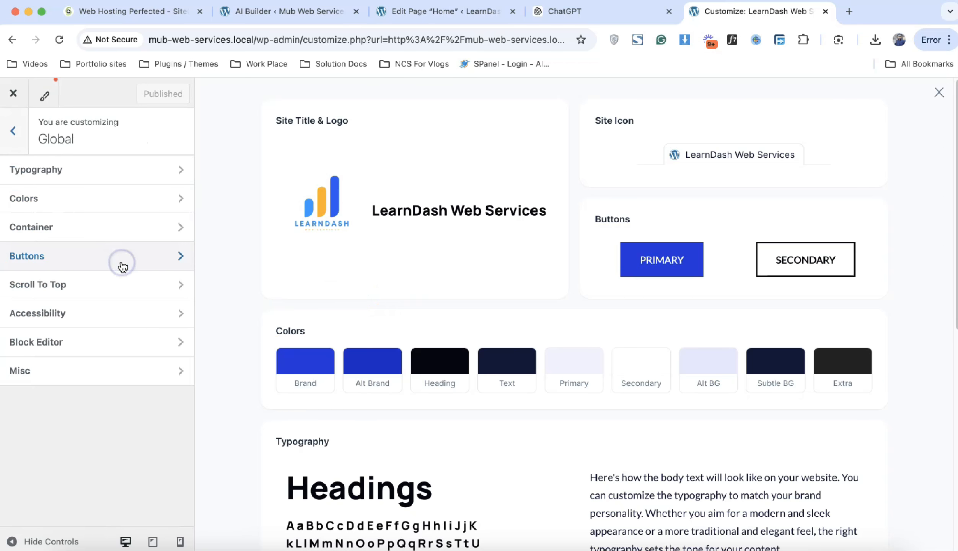
# Step: In Global Colors, close the style guide and apply the red Color Preset 3 palette
pyautogui.click(102, 199)
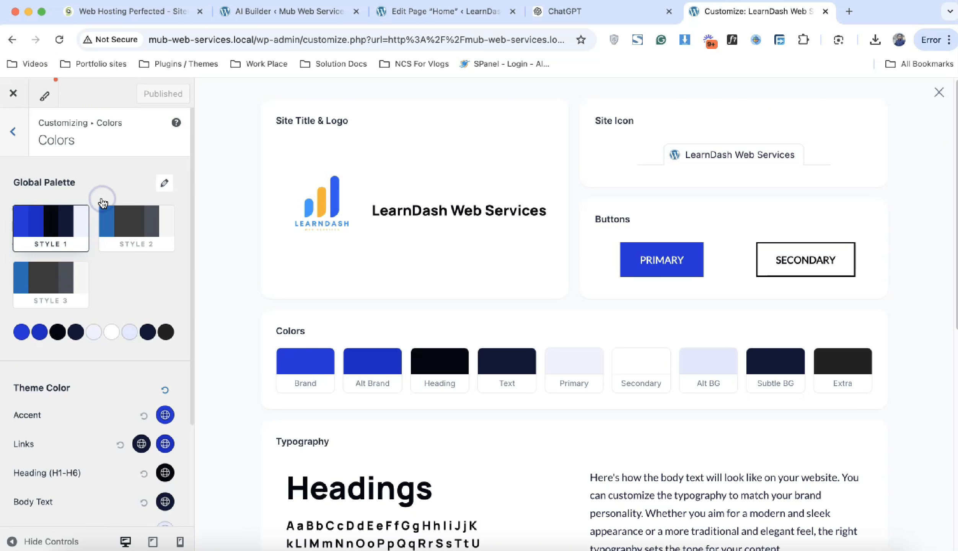
pyautogui.click(939, 92)
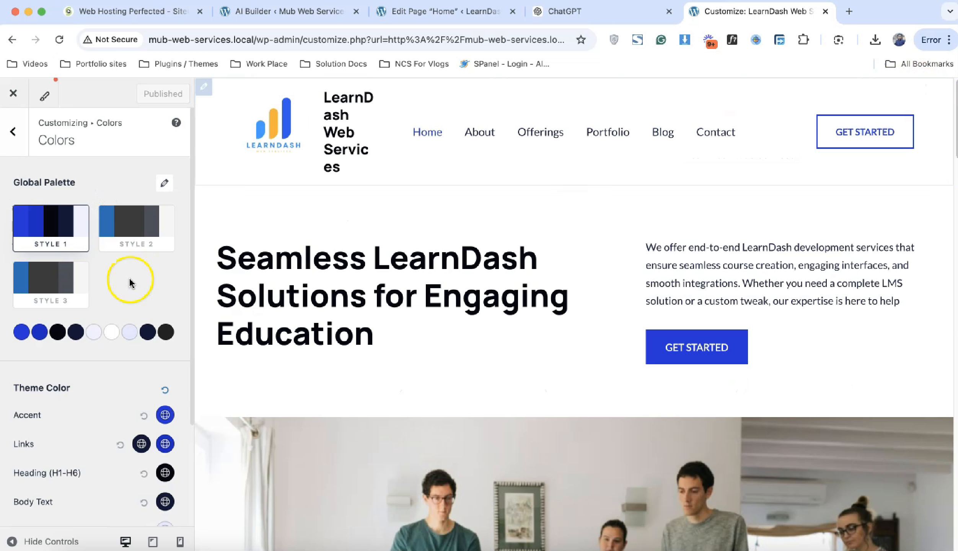
pyautogui.scroll(-3, 147, 291)
pyautogui.scroll(3, 146, 303)
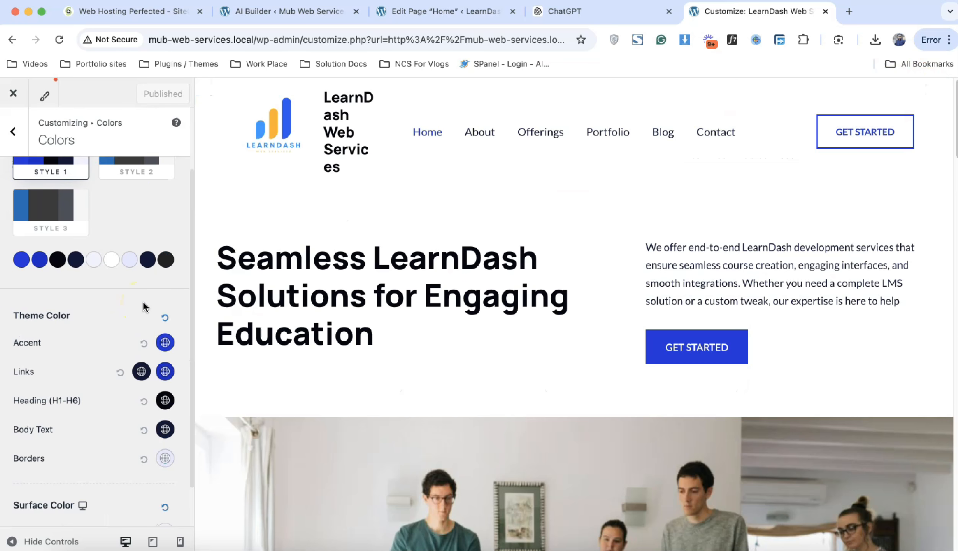
pyautogui.click(163, 182)
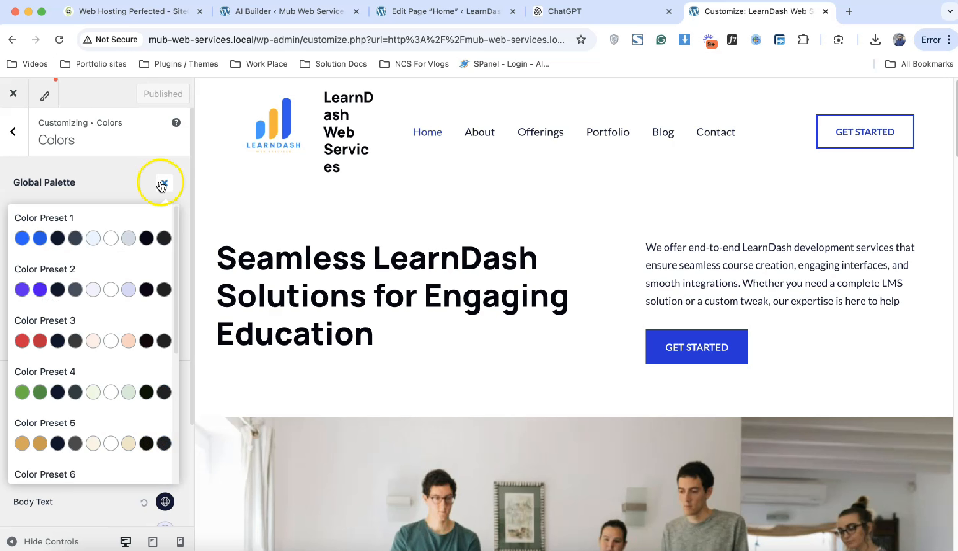
pyautogui.click(64, 338)
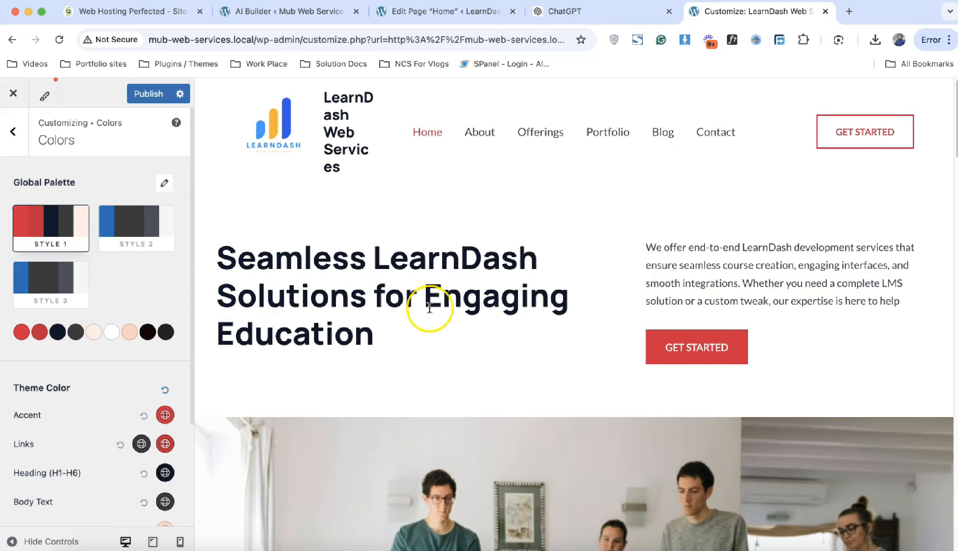
pyautogui.scroll(-15, 430, 307)
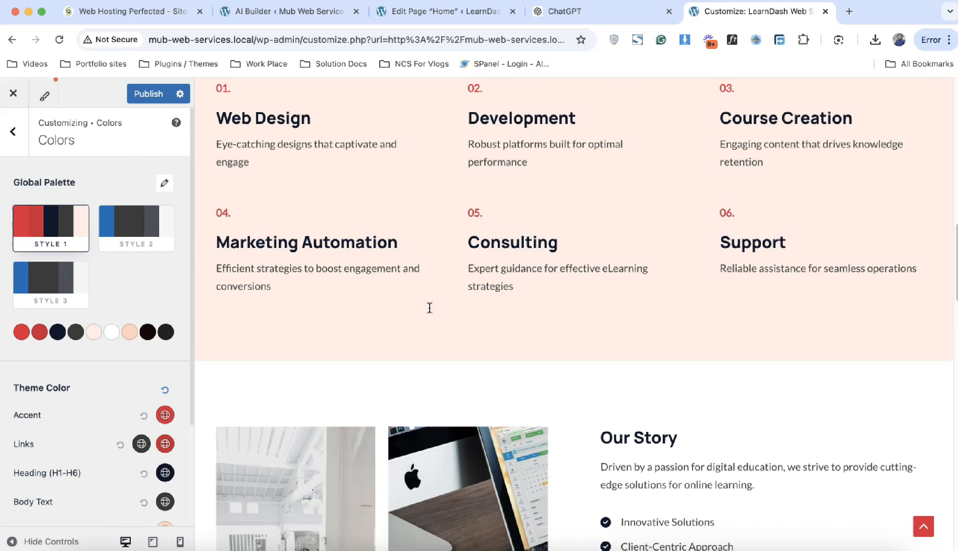
# Step: Try the purple Color Preset 2 and blue Color Preset 1 palettes
pyautogui.click(164, 183)
pyautogui.scroll(-3, 142, 392)
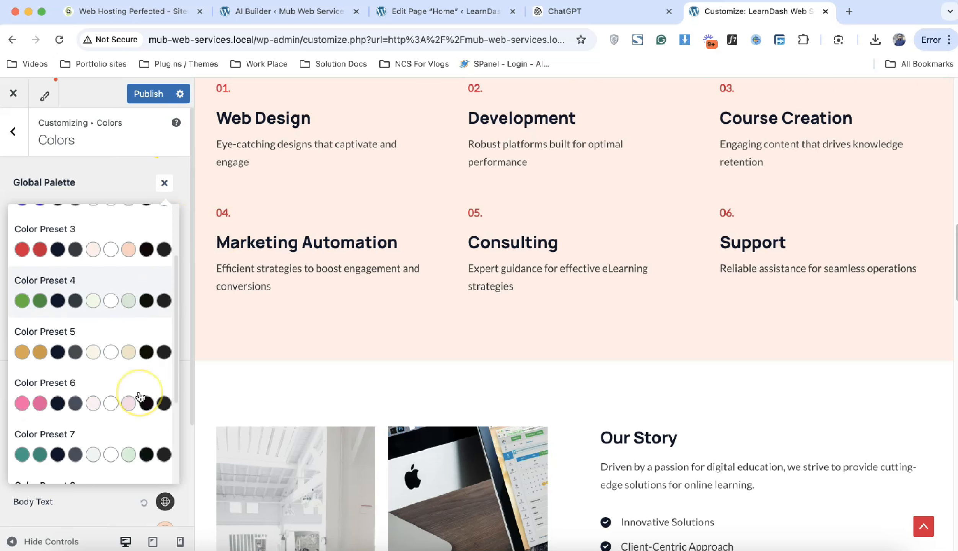
pyautogui.scroll(-8, 140, 397)
pyautogui.scroll(10, 140, 397)
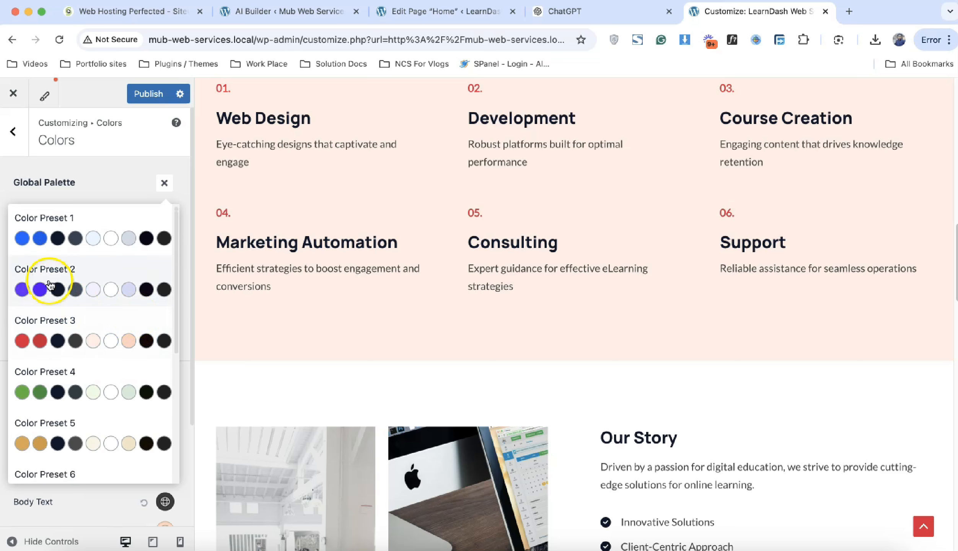
pyautogui.click(75, 288)
pyautogui.scroll(20, 354, 265)
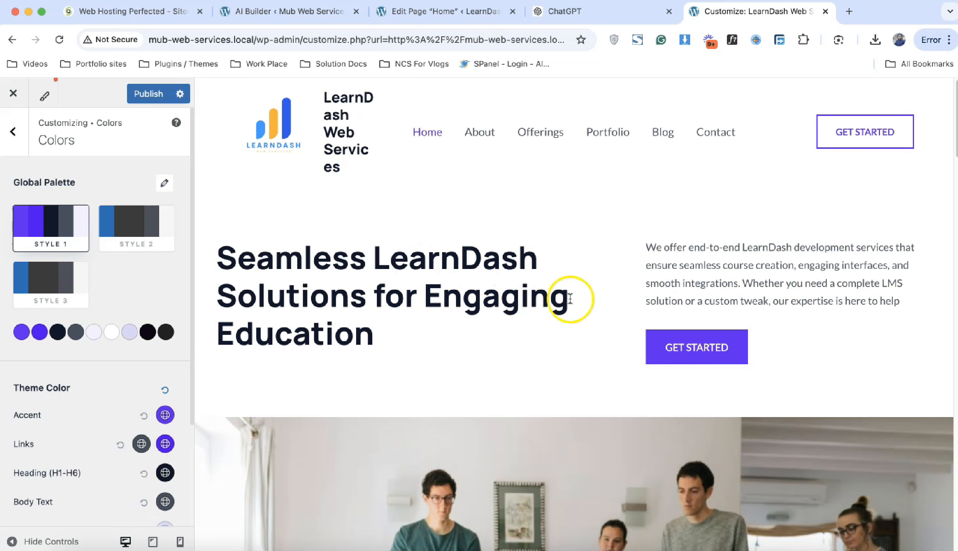
pyautogui.click(164, 184)
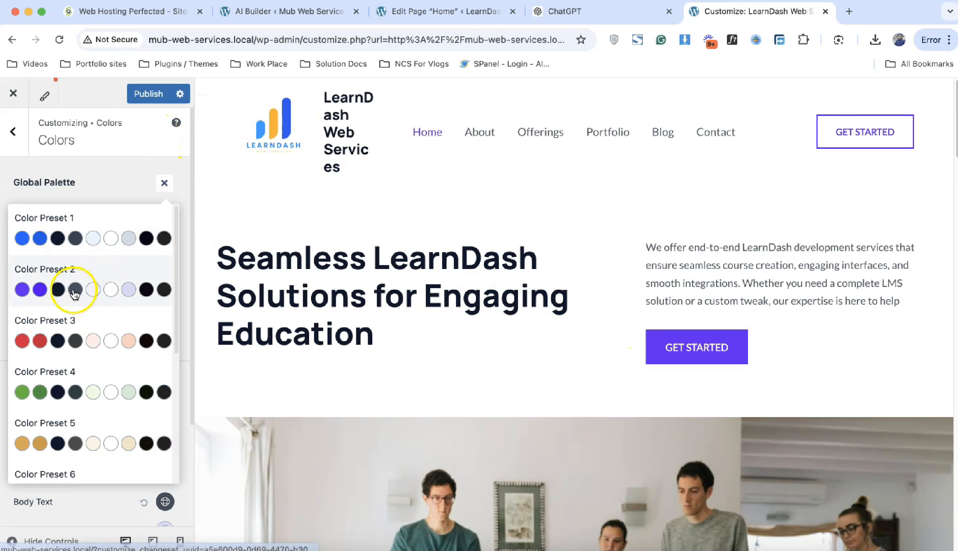
pyautogui.click(78, 241)
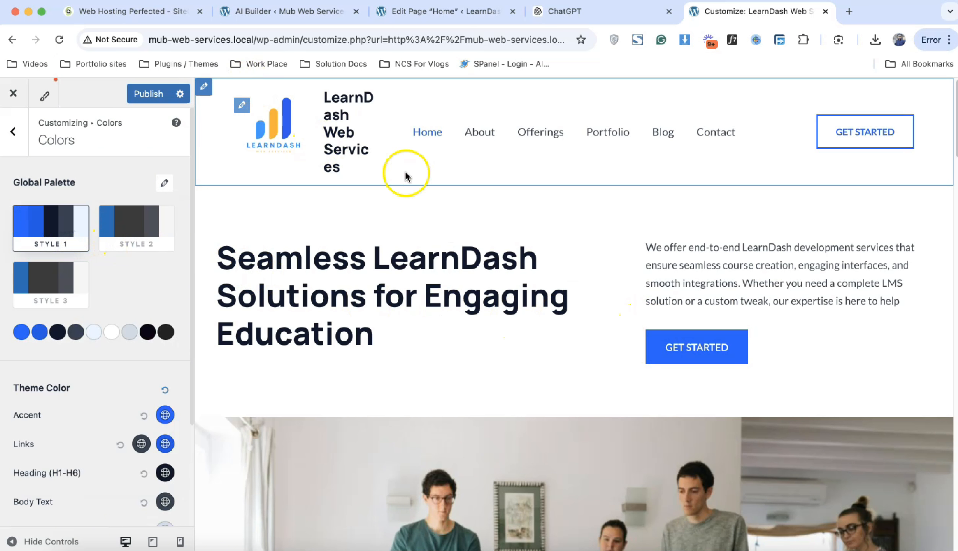
pyautogui.scroll(-5, 155, 307)
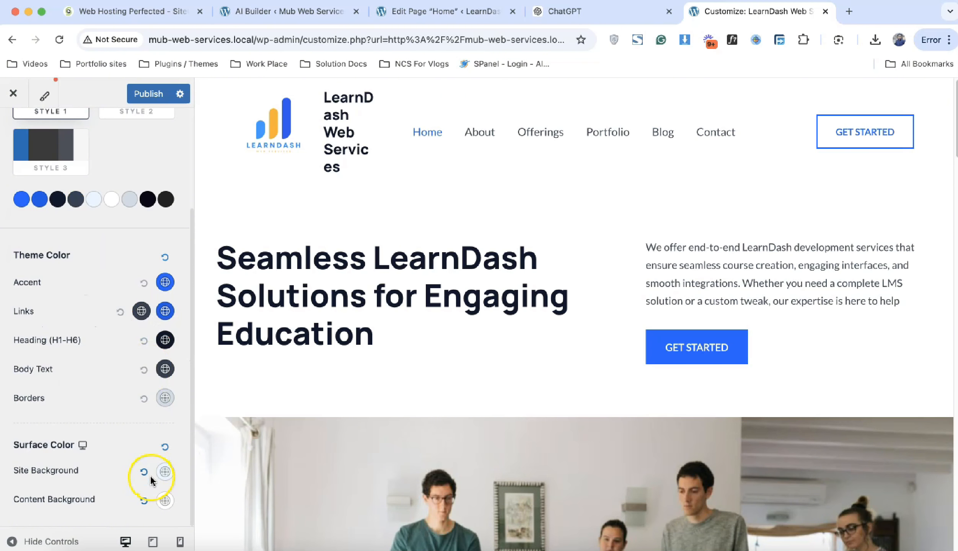
pyautogui.scroll(4, 151, 480)
# Step: Settle on the red Color Preset 3 palette and review the site preview
pyautogui.click(165, 183)
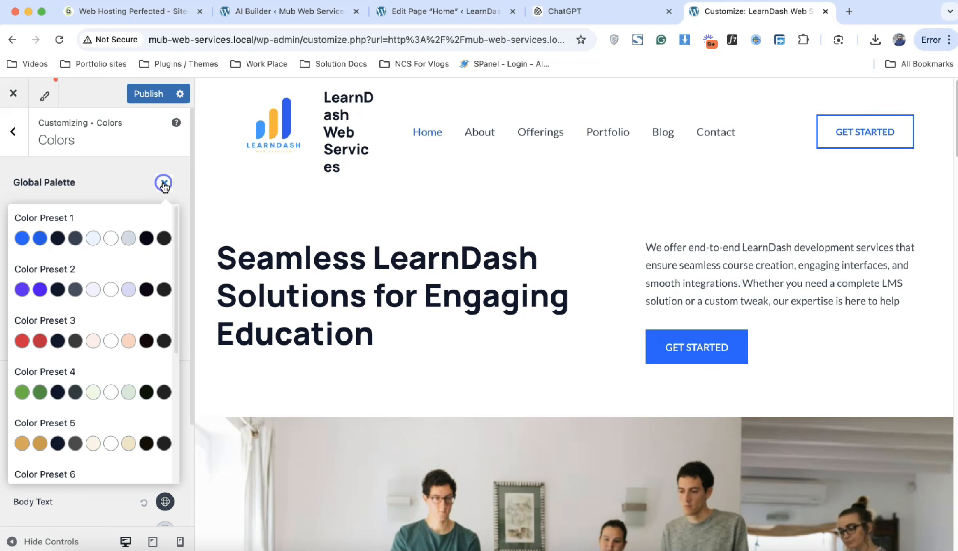
pyautogui.click(75, 341)
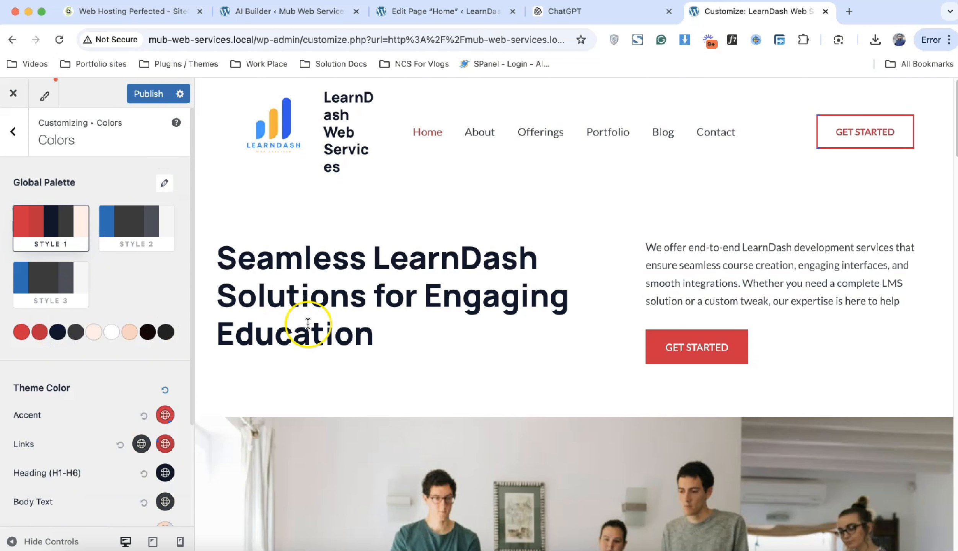
pyautogui.scroll(-6, 308, 324)
pyautogui.scroll(-15, 308, 324)
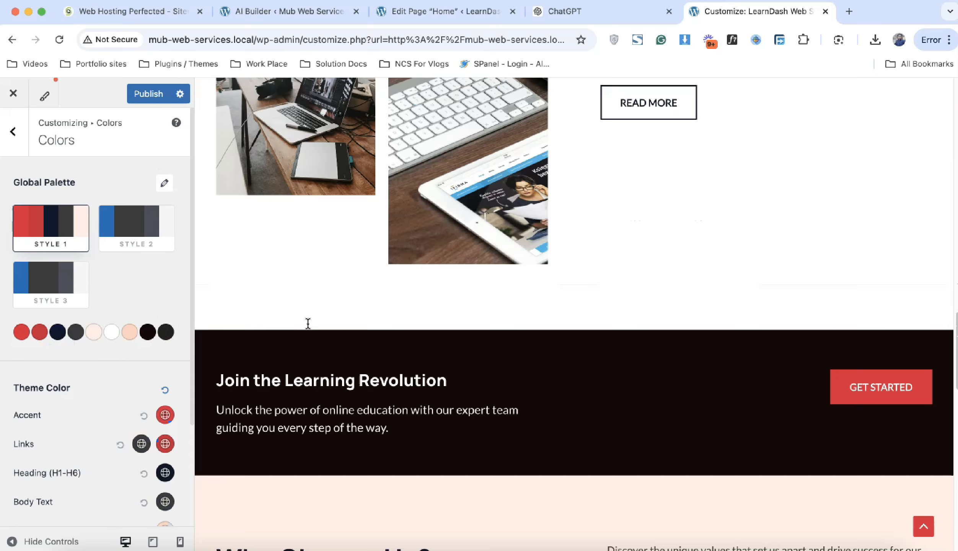
pyautogui.scroll(-15, 308, 325)
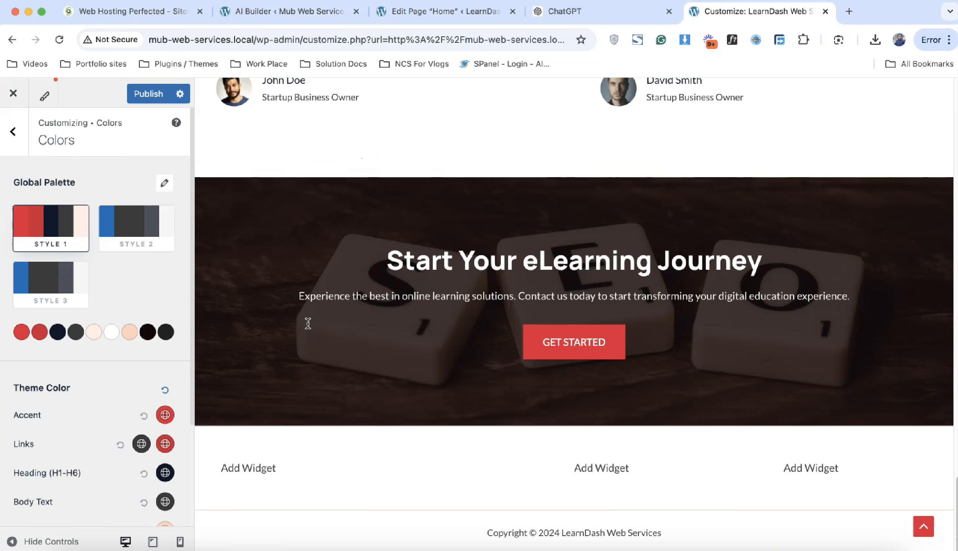
pyautogui.scroll(20, 309, 324)
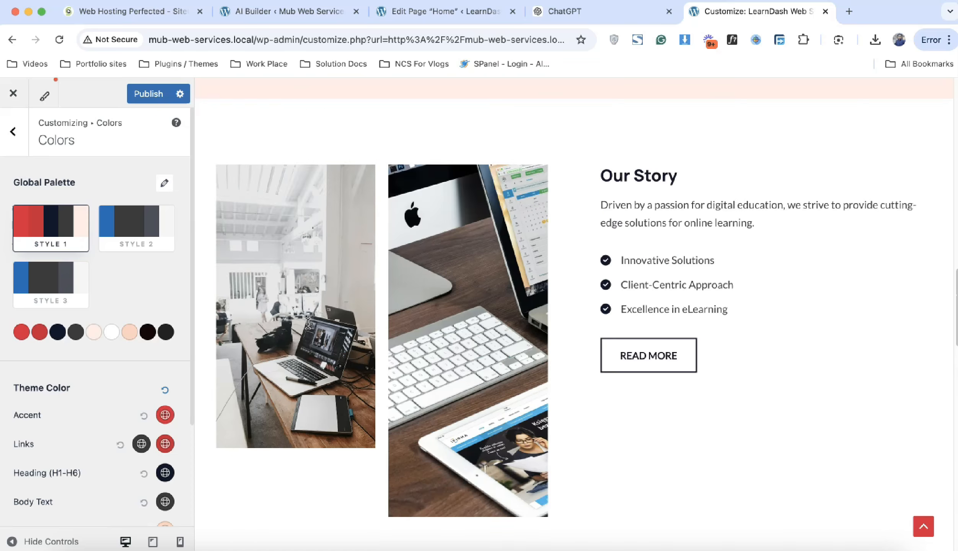
pyautogui.scroll(-15, 309, 324)
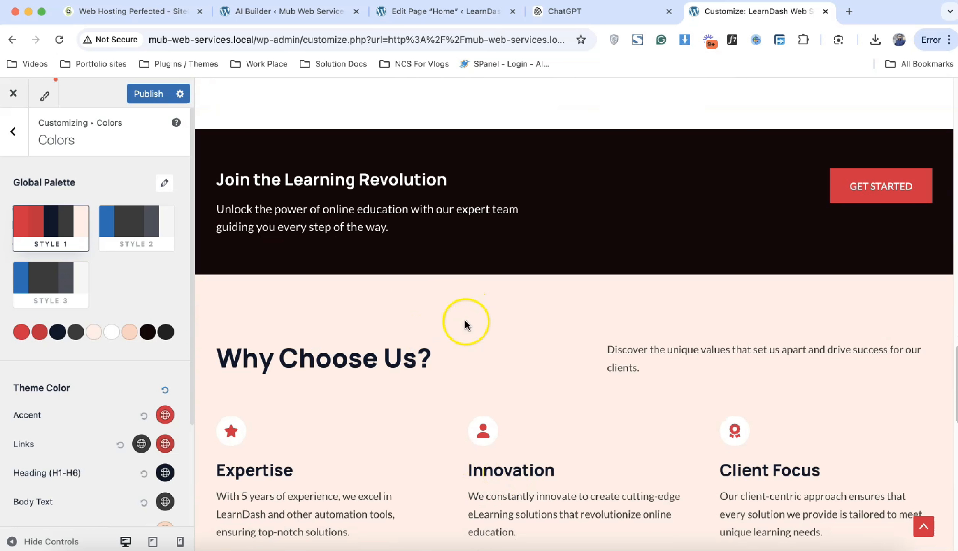
pyautogui.scroll(15, 466, 323)
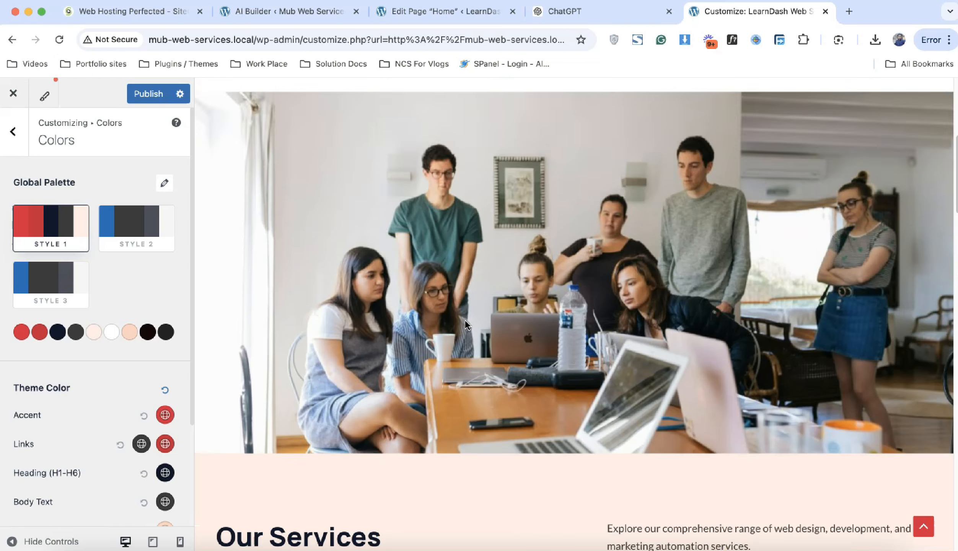
pyautogui.scroll(3, 465, 319)
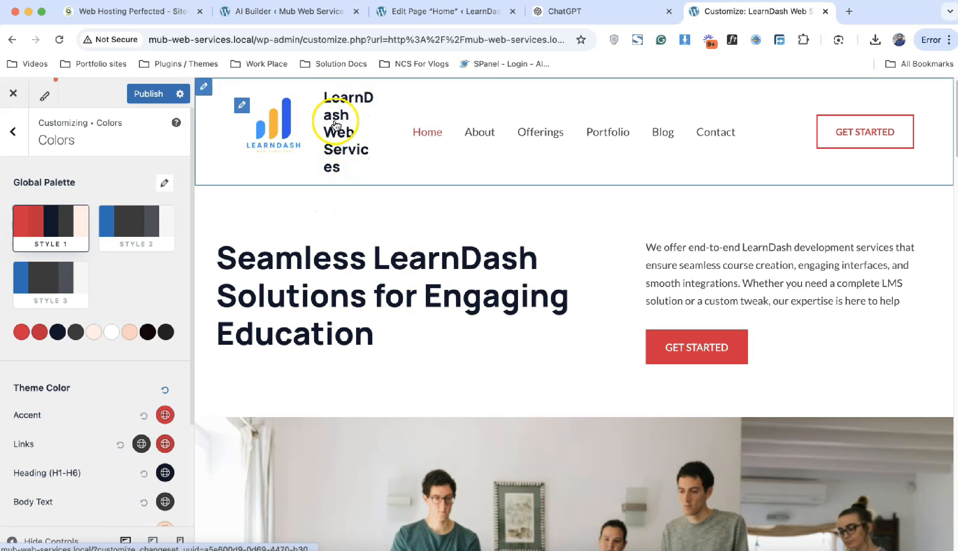
# Step: Delete the Site Title text under Header Builder's Site Title & Logo settings
pyautogui.click(14, 132)
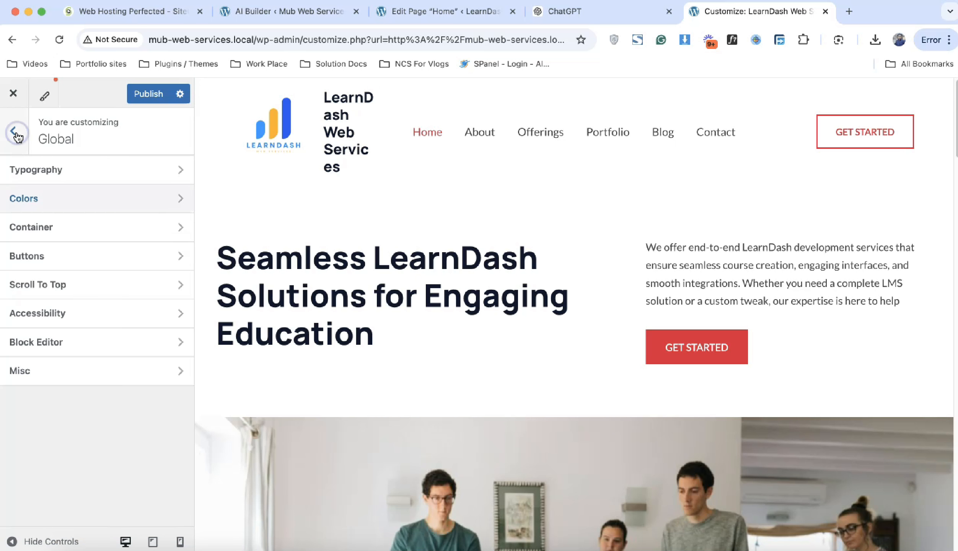
pyautogui.click(15, 132)
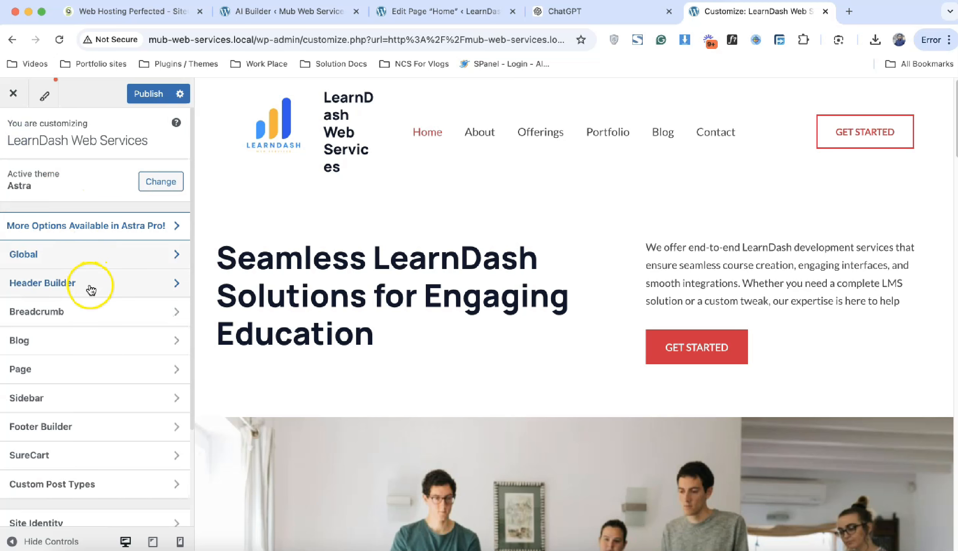
pyautogui.click(146, 285)
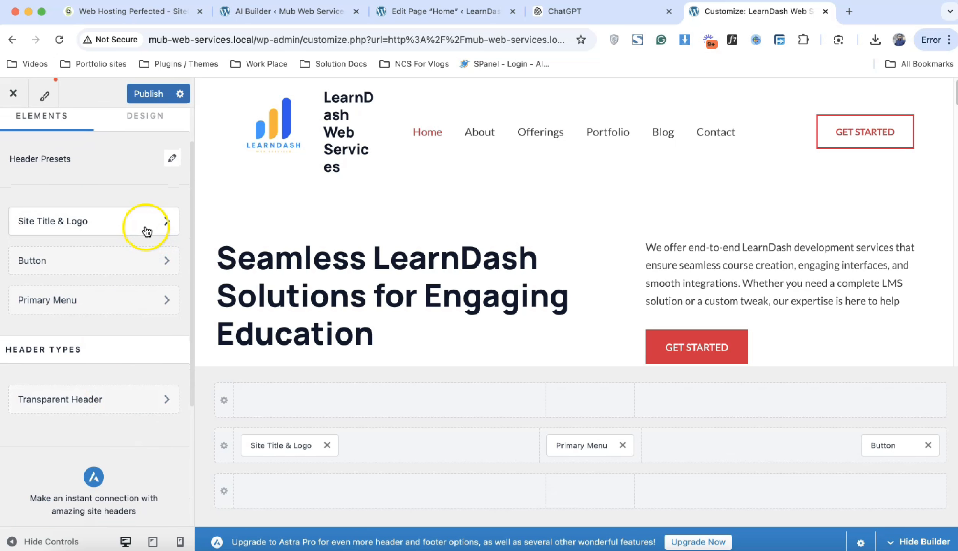
pyautogui.click(146, 229)
pyautogui.scroll(-10, 156, 321)
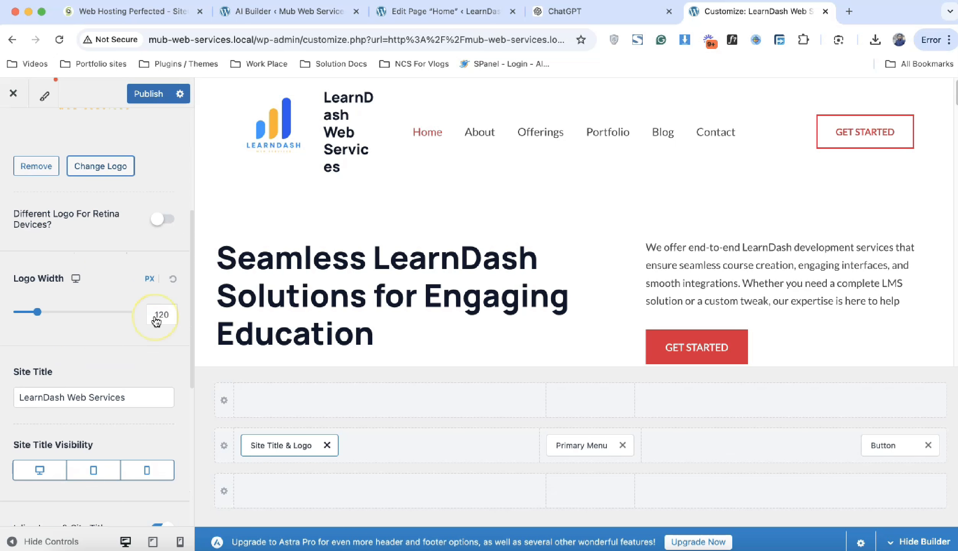
pyautogui.tripleClick(91, 363)
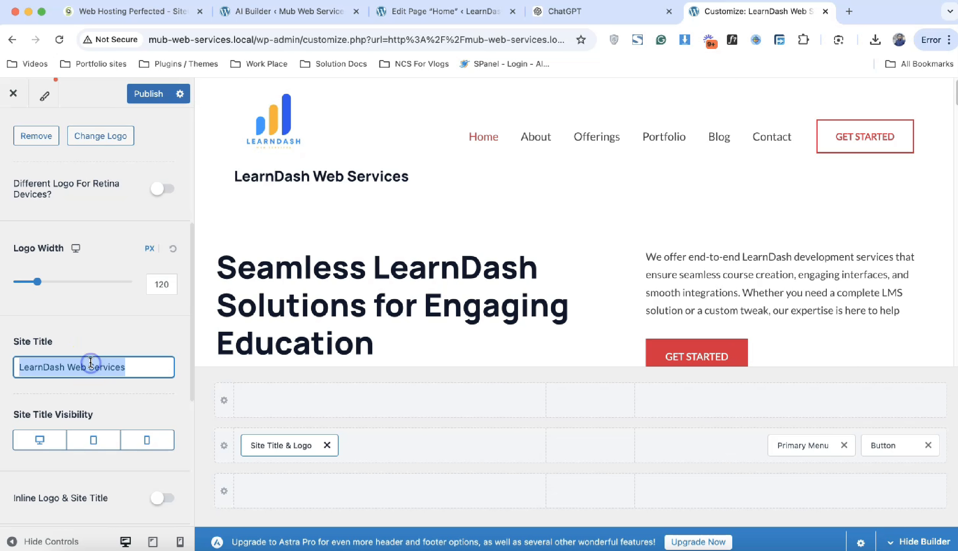
pyautogui.press('BackSpace')
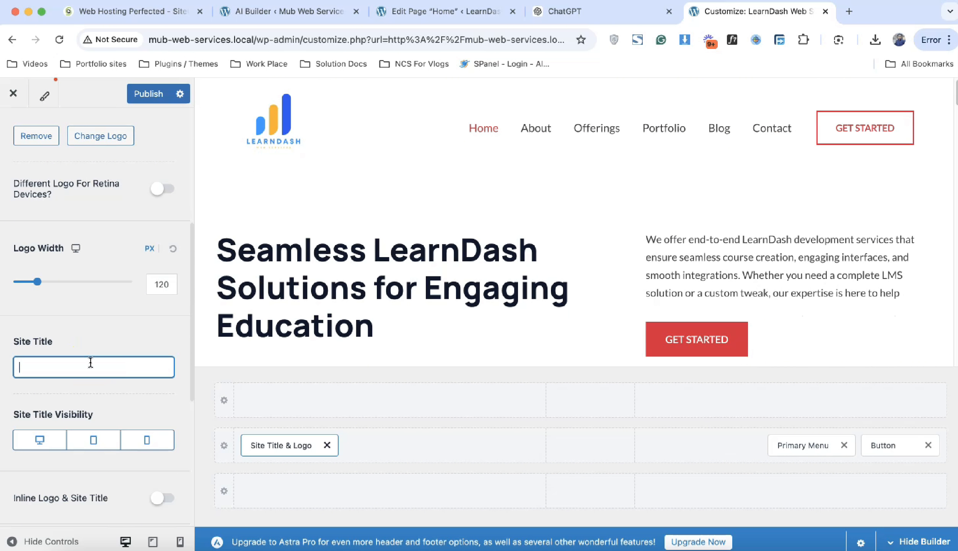
# Step: Confirm the site title field is empty, check the Design options, and return to Header Builder
pyautogui.press('Escape')
pyautogui.click(108, 284)
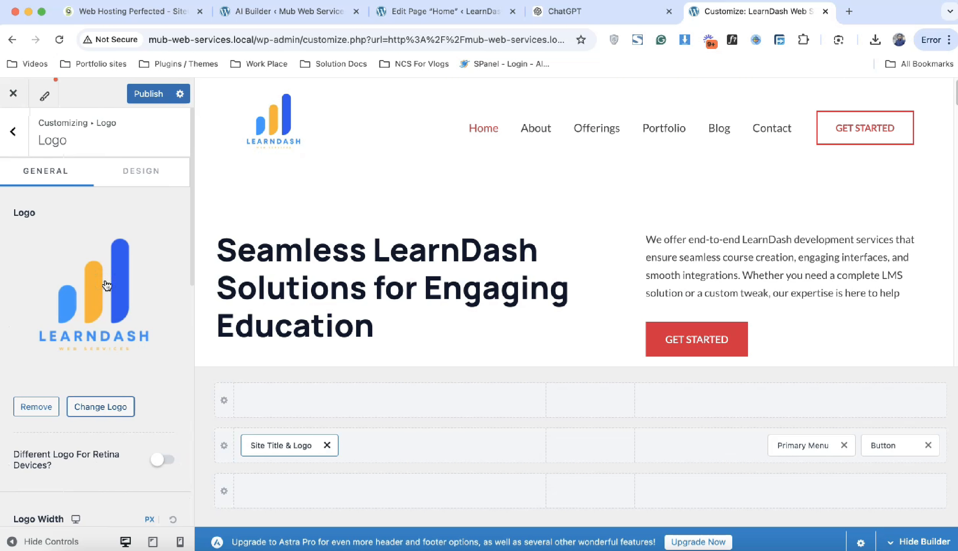
pyautogui.scroll(-5, 106, 291)
pyautogui.click(73, 443)
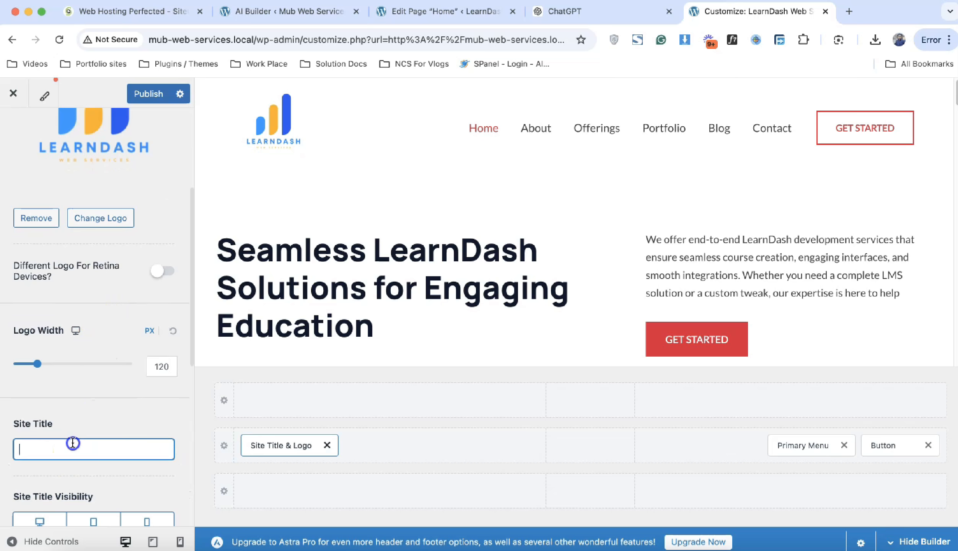
pyautogui.click(88, 428)
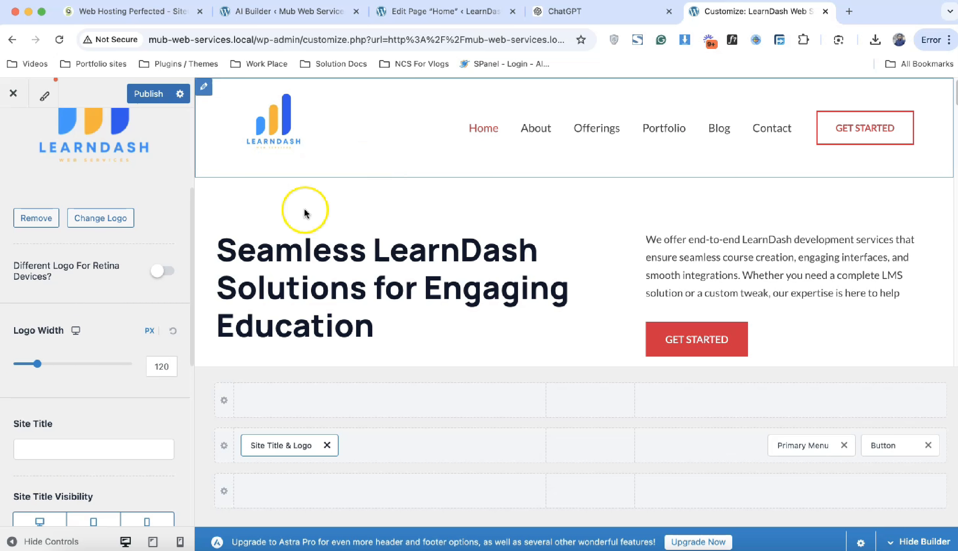
pyautogui.scroll(5, 73, 301)
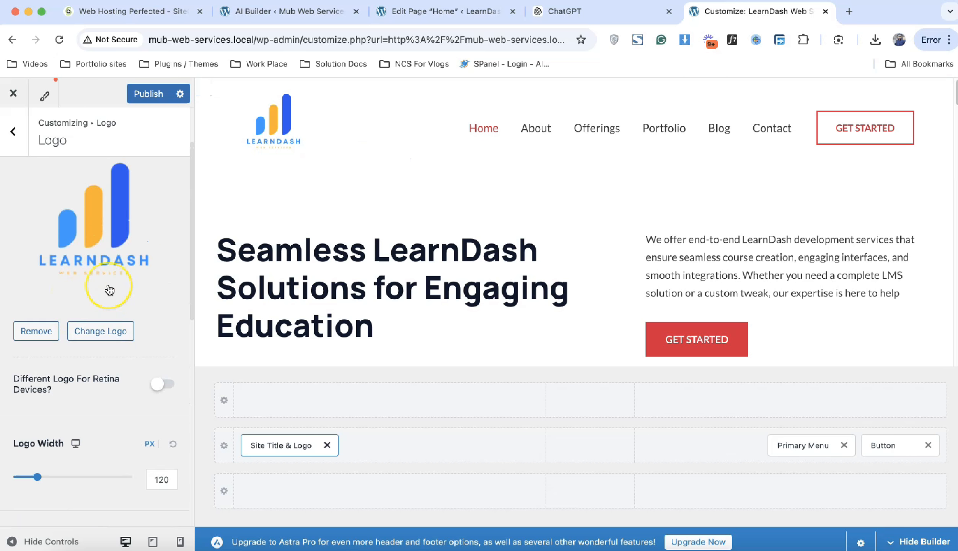
pyautogui.click(143, 168)
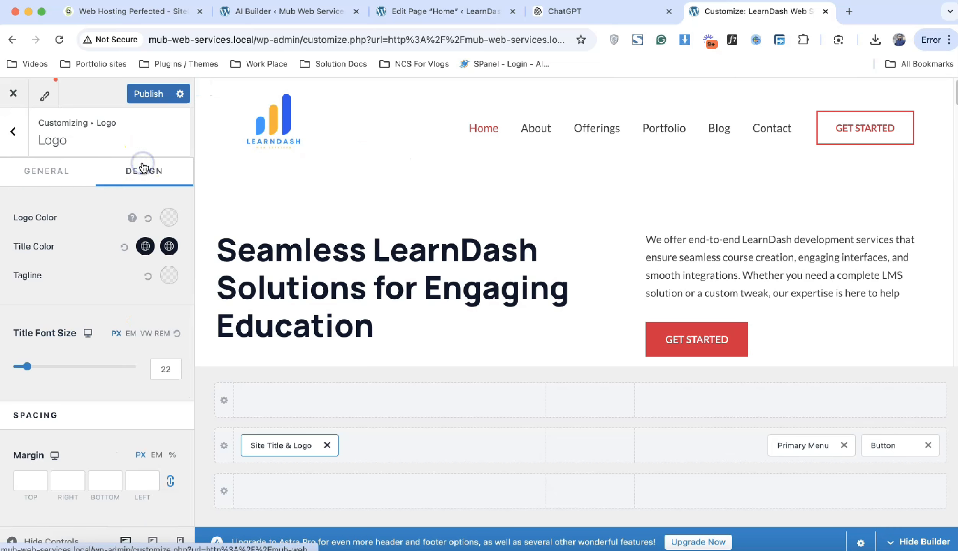
pyautogui.click(48, 171)
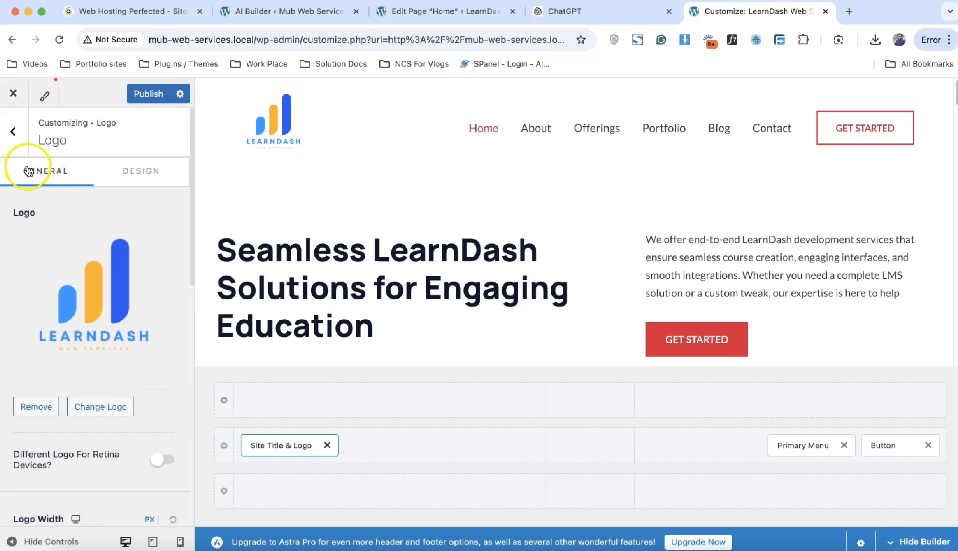
pyautogui.click(15, 134)
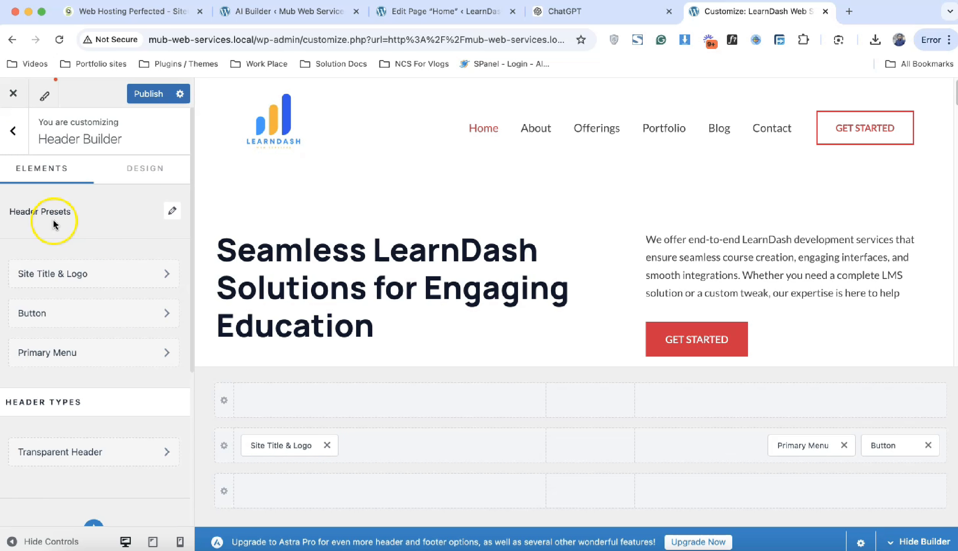
# Step: Try the first, third and fourth header presets, then apply the second one
pyautogui.click(172, 212)
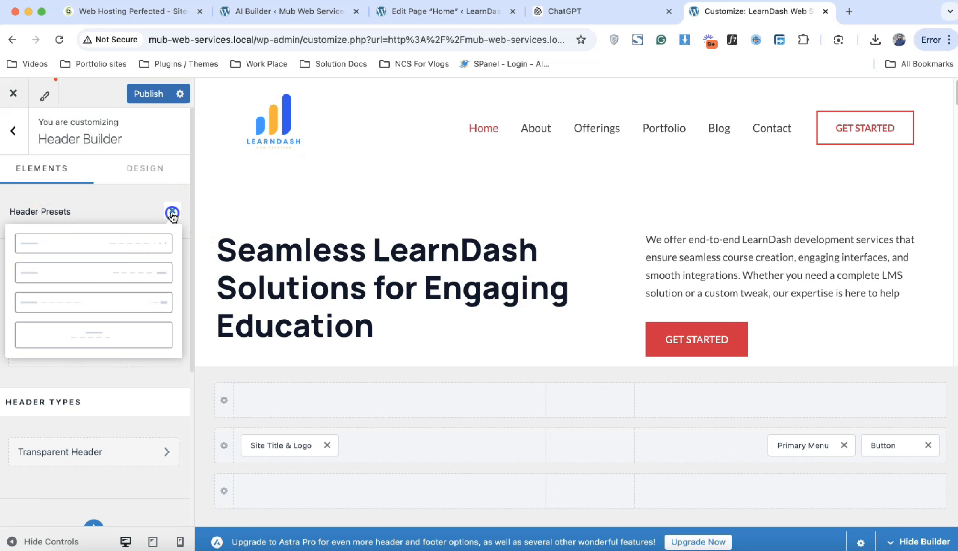
pyautogui.click(134, 249)
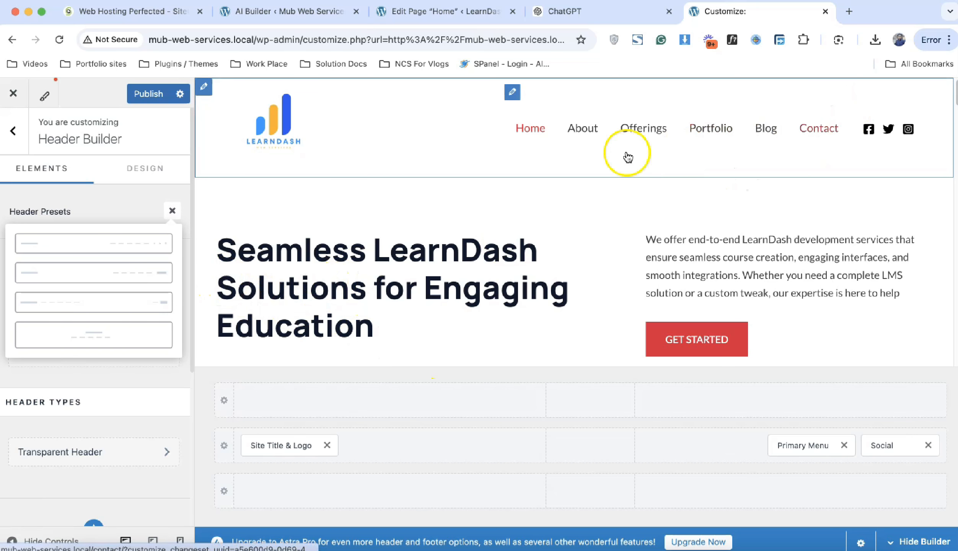
pyautogui.click(118, 302)
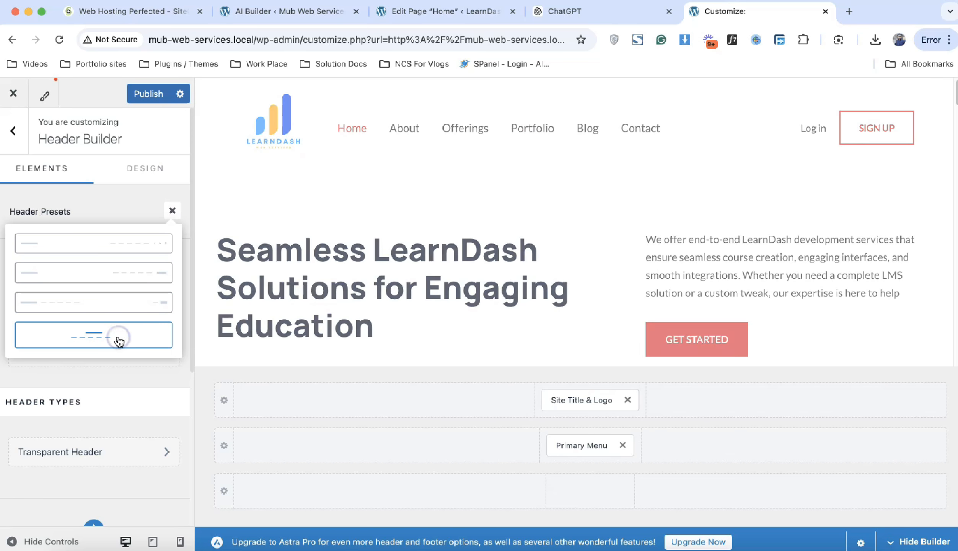
pyautogui.click(146, 274)
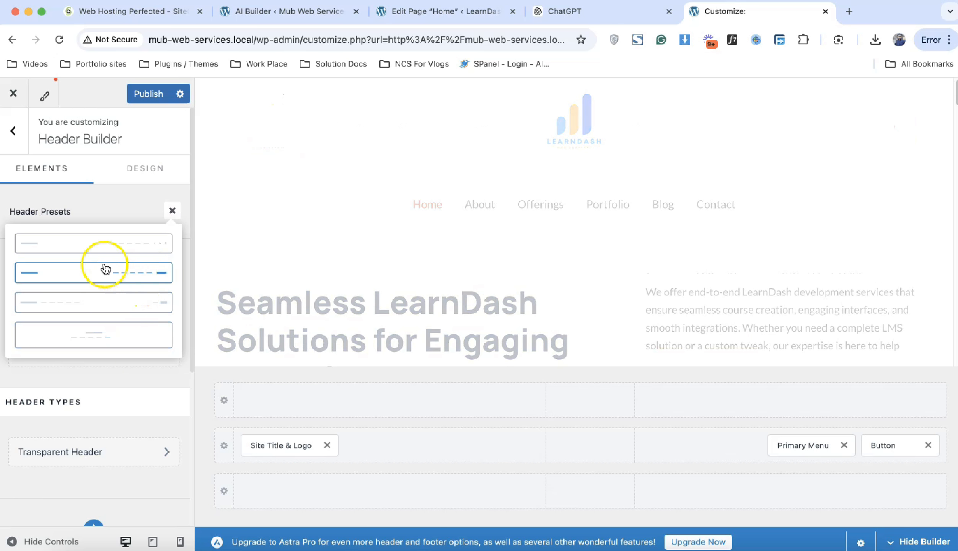
pyautogui.click(120, 206)
# Step: Apply the blue Color Preset 1 palette in Global Colors
pyautogui.click(12, 131)
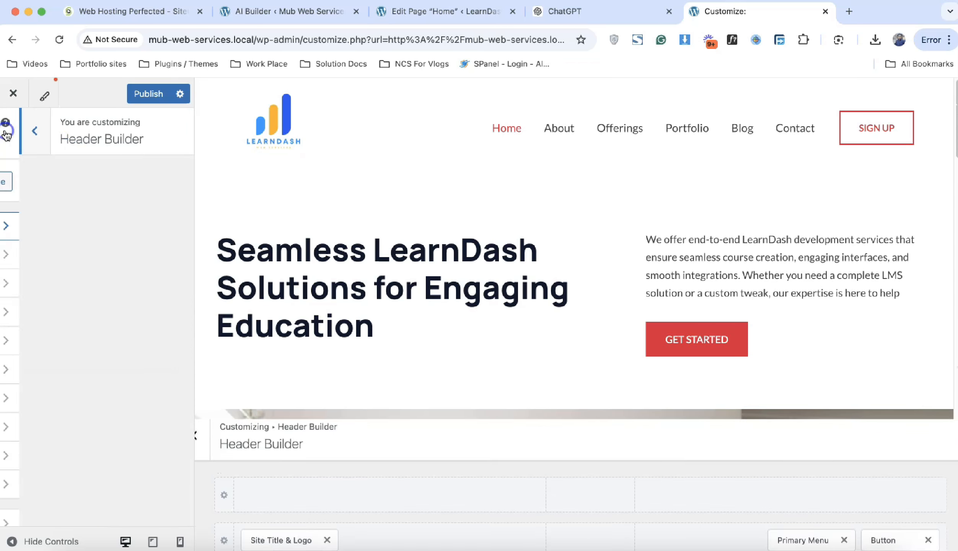
pyautogui.click(66, 264)
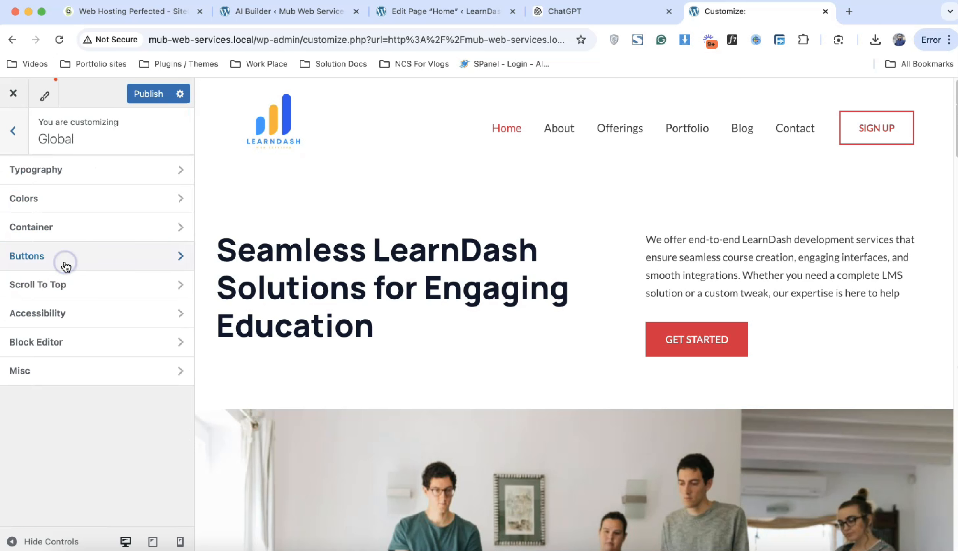
pyautogui.click(98, 204)
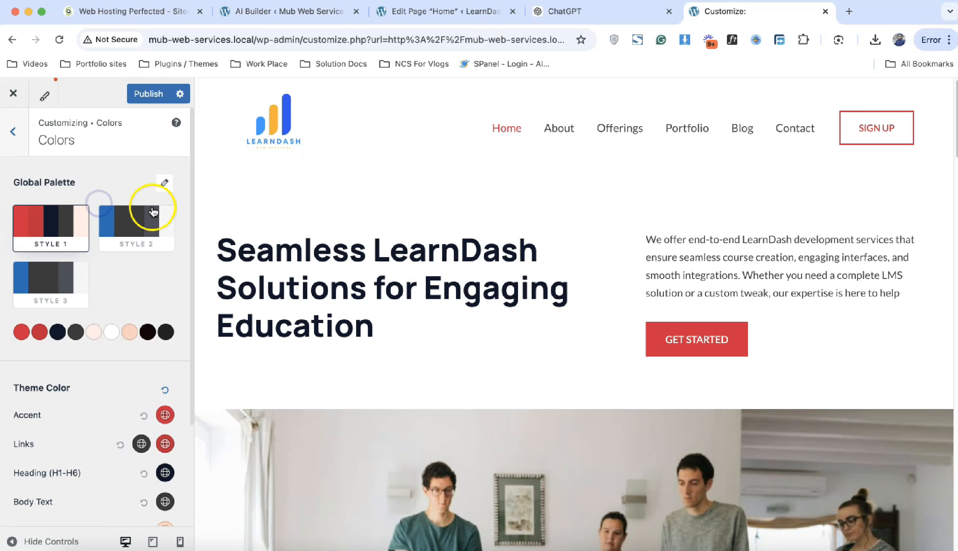
pyautogui.click(165, 185)
pyautogui.click(76, 244)
pyautogui.click(77, 244)
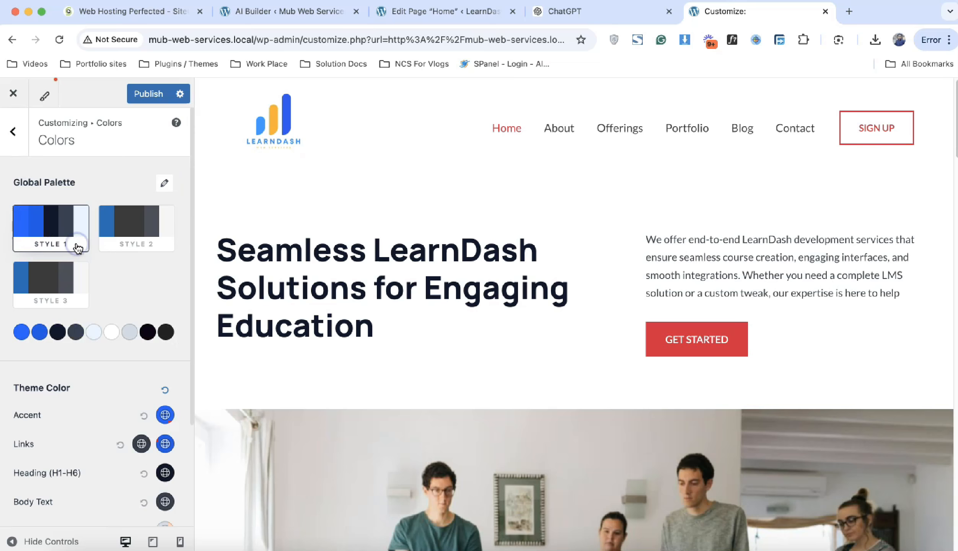
# Step: Publish the Customizer changes and scroll the preview to check the blue accents
pyautogui.click(152, 93)
pyautogui.scroll(-20, 349, 259)
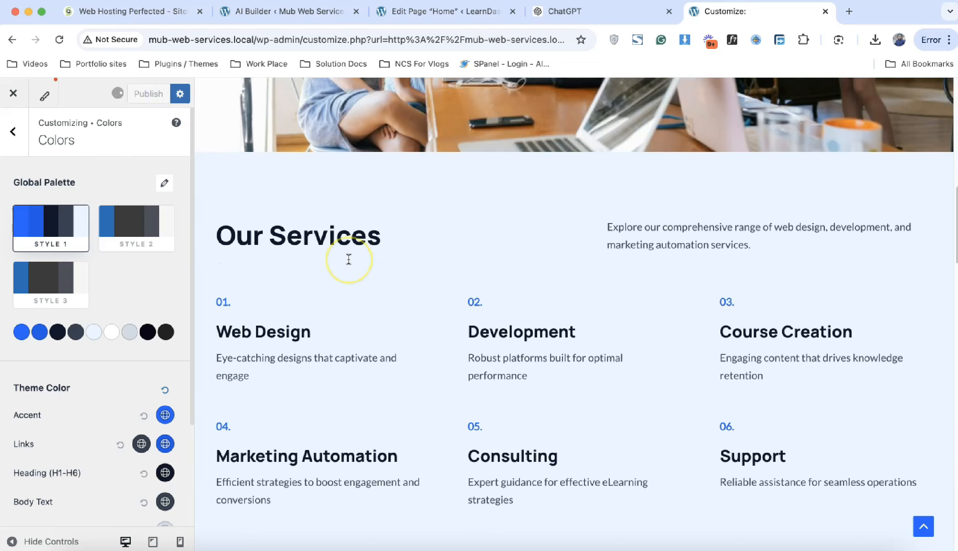
pyautogui.scroll(12, 348, 260)
pyautogui.scroll(-1, 348, 259)
pyautogui.scroll(-5, 349, 259)
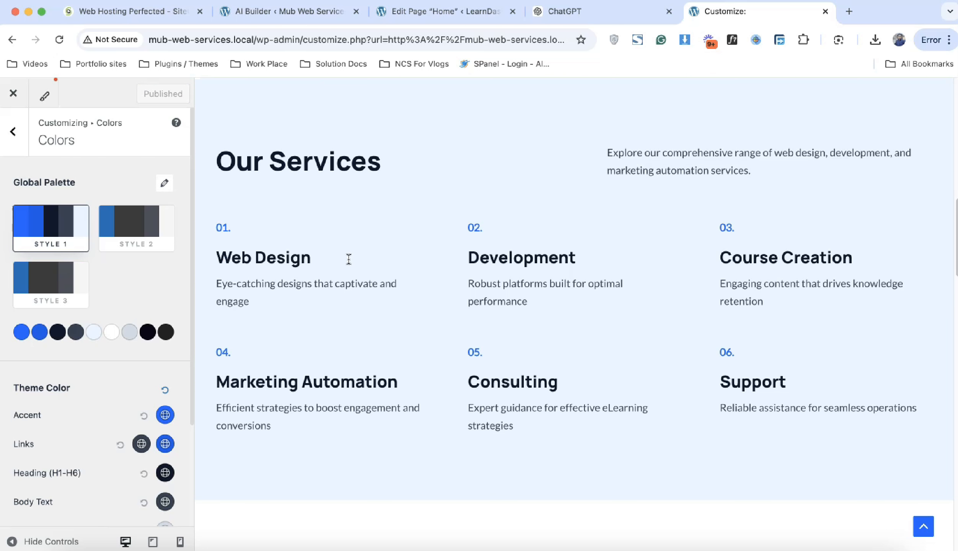
pyautogui.scroll(13, 310, 230)
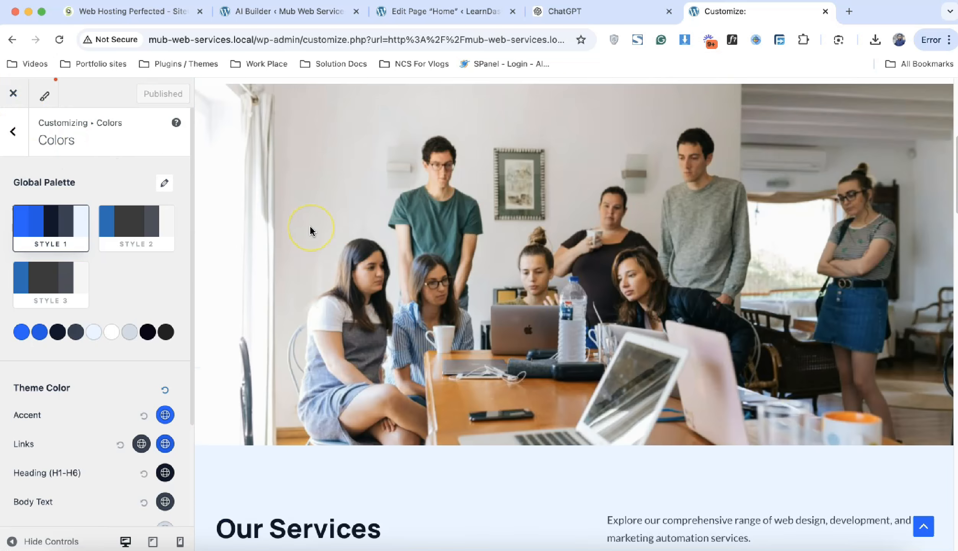
pyautogui.scroll(-4, 310, 231)
pyautogui.scroll(-9, 310, 228)
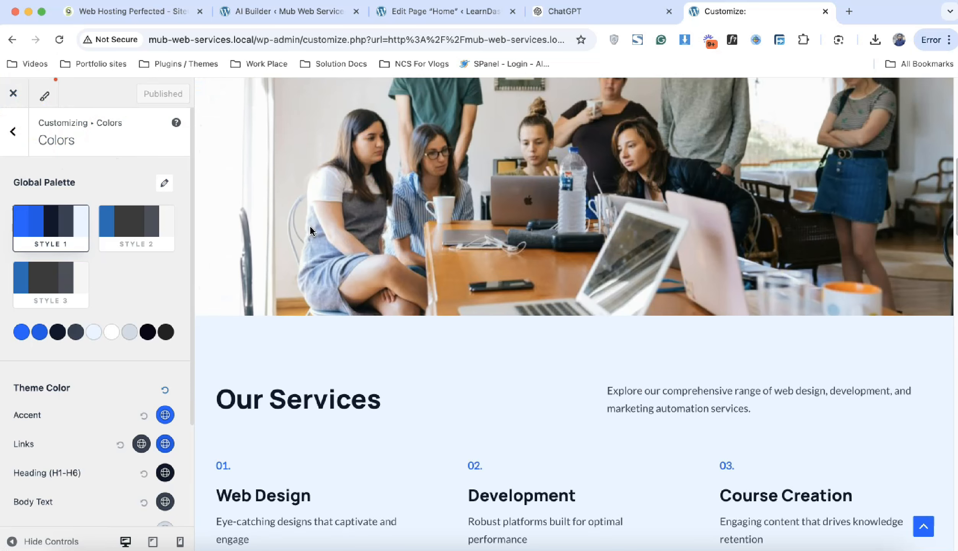
# Step: Close the Customizer and scroll through the blue-accented live homepage from top to bottom
pyautogui.click(13, 101)
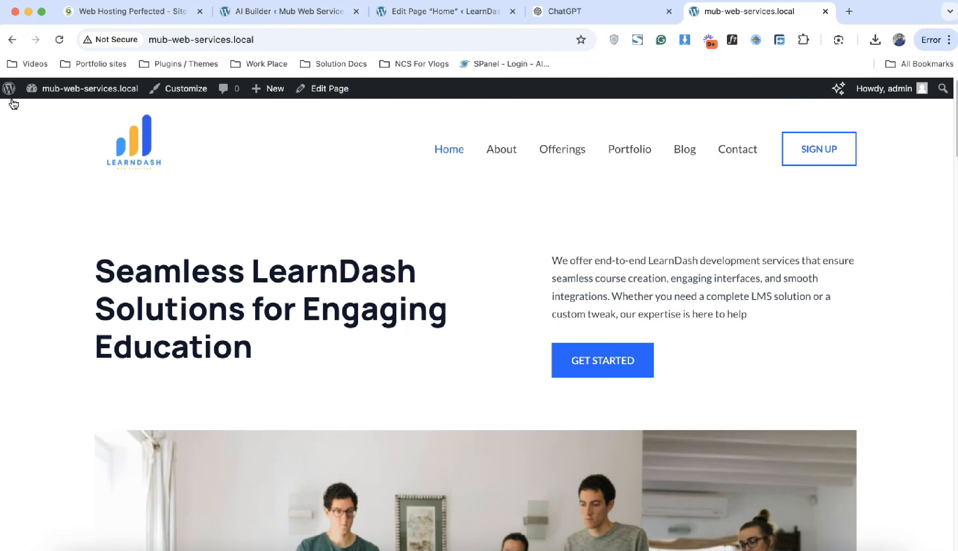
pyautogui.scroll(-10, 192, 236)
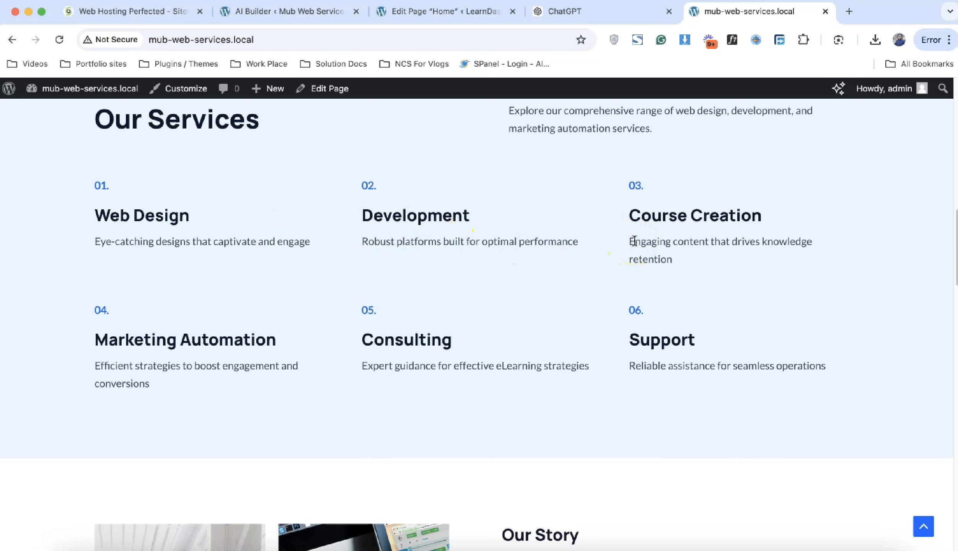
pyautogui.scroll(-6, 567, 186)
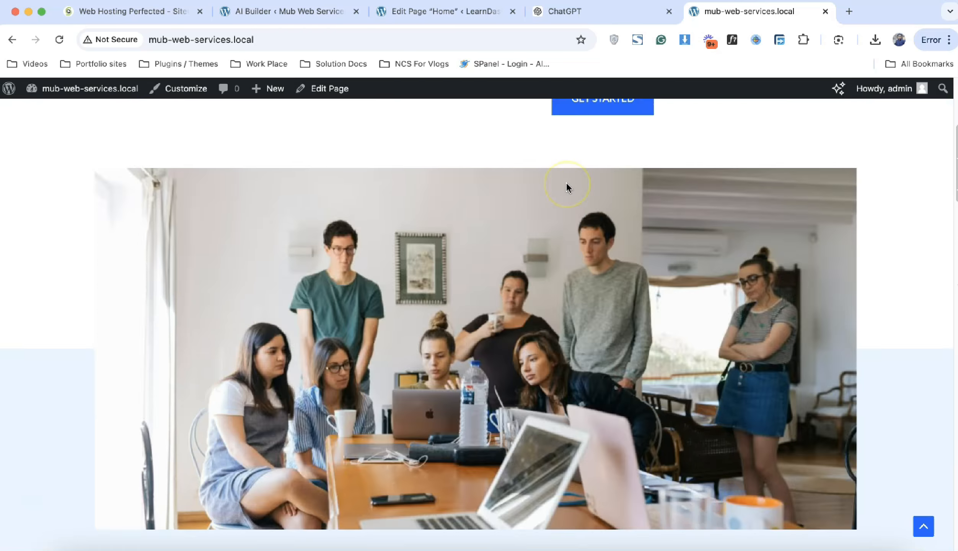
pyautogui.scroll(5, 567, 187)
pyautogui.scroll(-4, 567, 187)
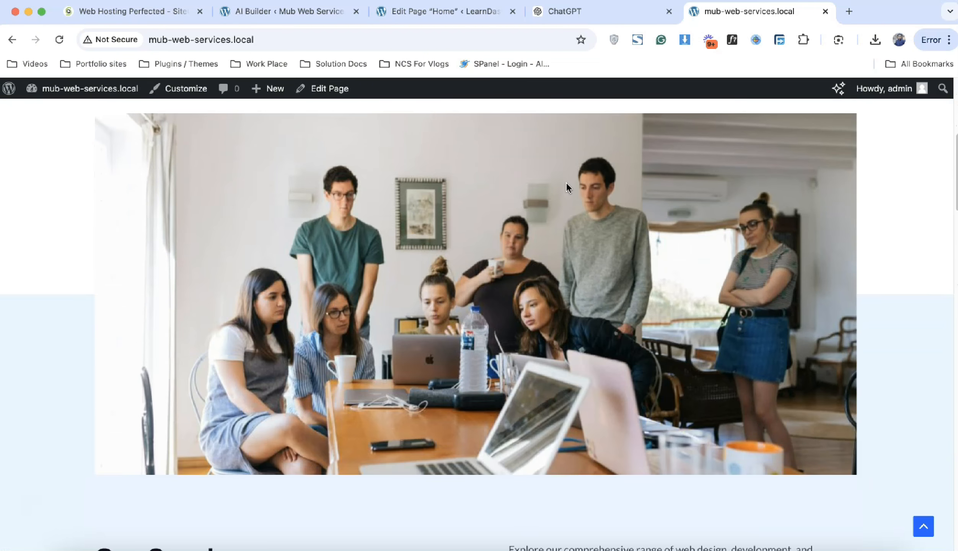
pyautogui.scroll(-2, 565, 182)
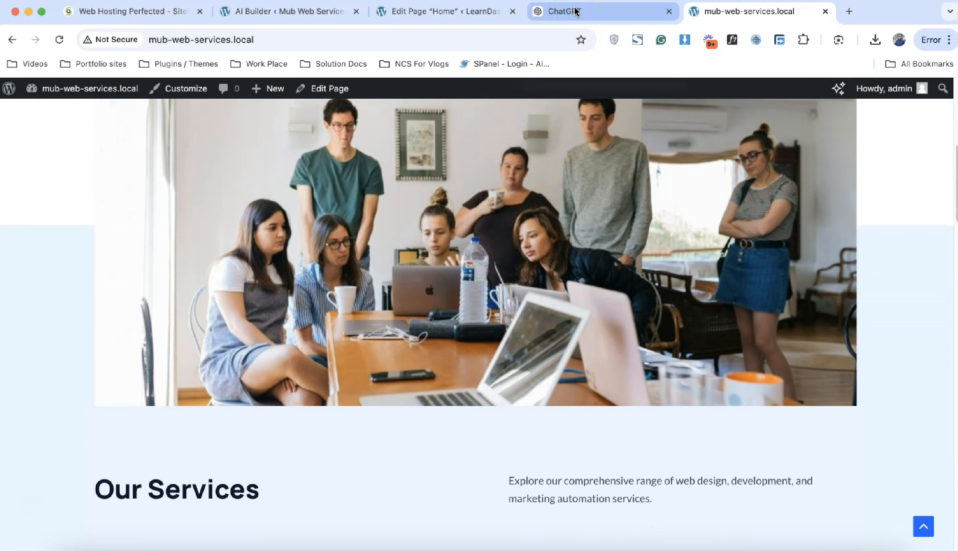
pyautogui.scroll(-10, 524, 317)
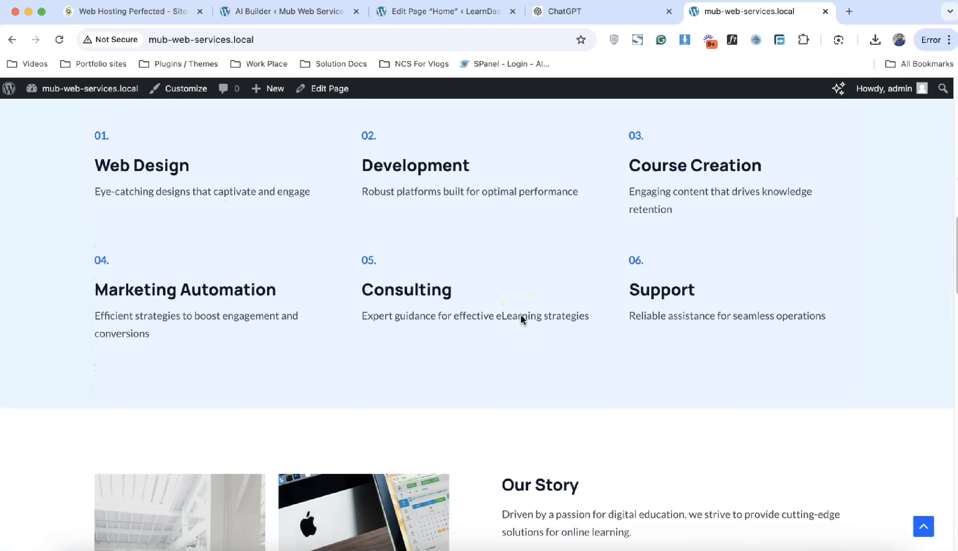
pyautogui.scroll(-8, 465, 327)
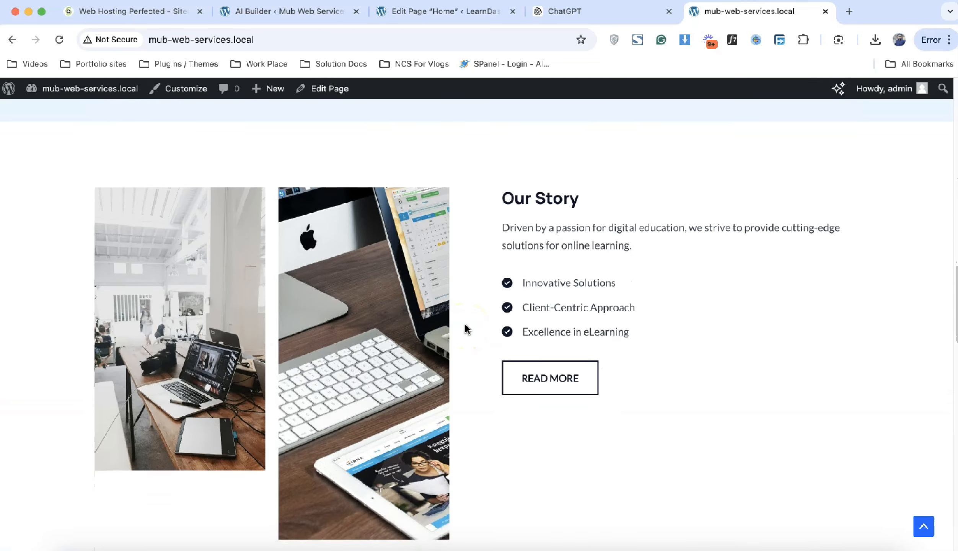
pyautogui.scroll(-20, 467, 329)
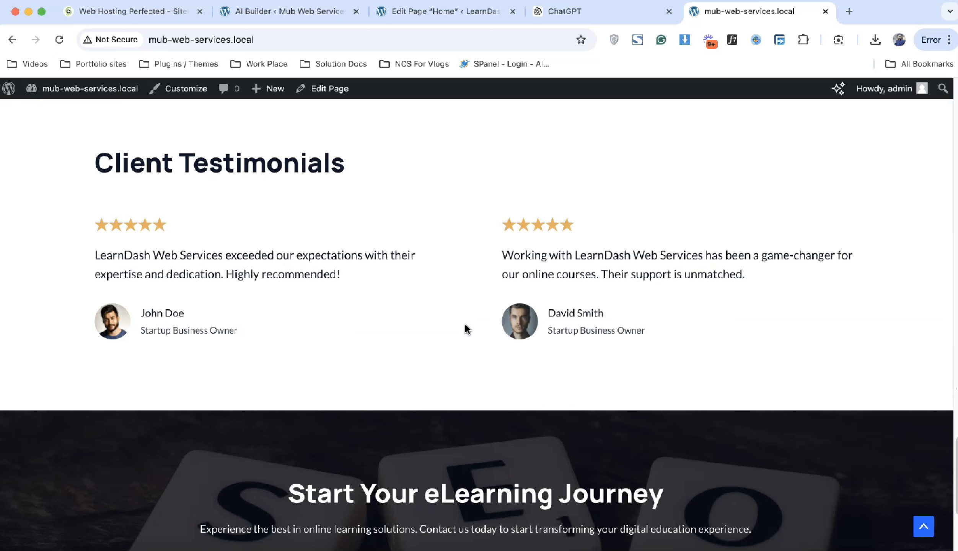
pyautogui.scroll(-5, 466, 328)
pyautogui.scroll(20, 466, 328)
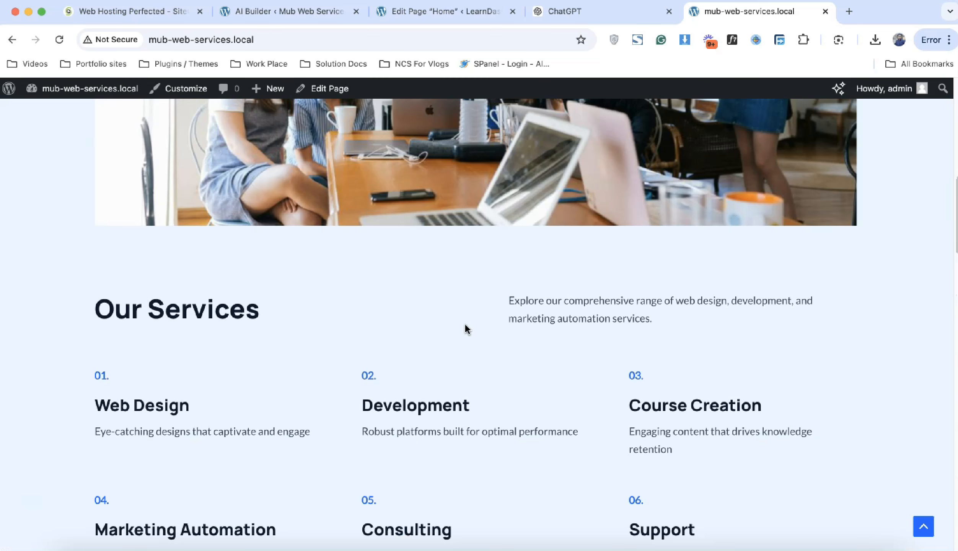
pyautogui.scroll(15, 467, 329)
pyautogui.click(288, 223)
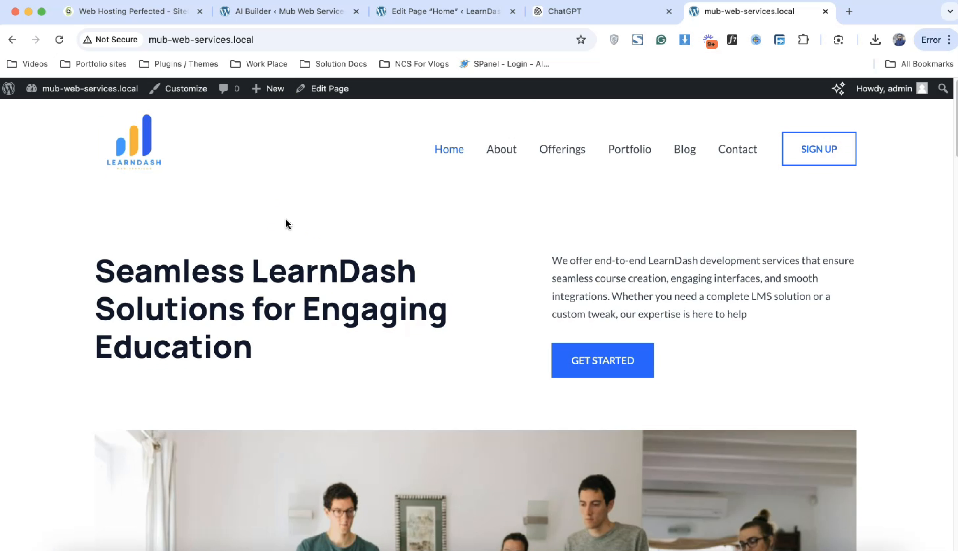
# Step: Go to the admin Dashboard and dismiss the SureCart secure-connection warning
pyautogui.moveTo(102, 88)
pyautogui.click(102, 113)
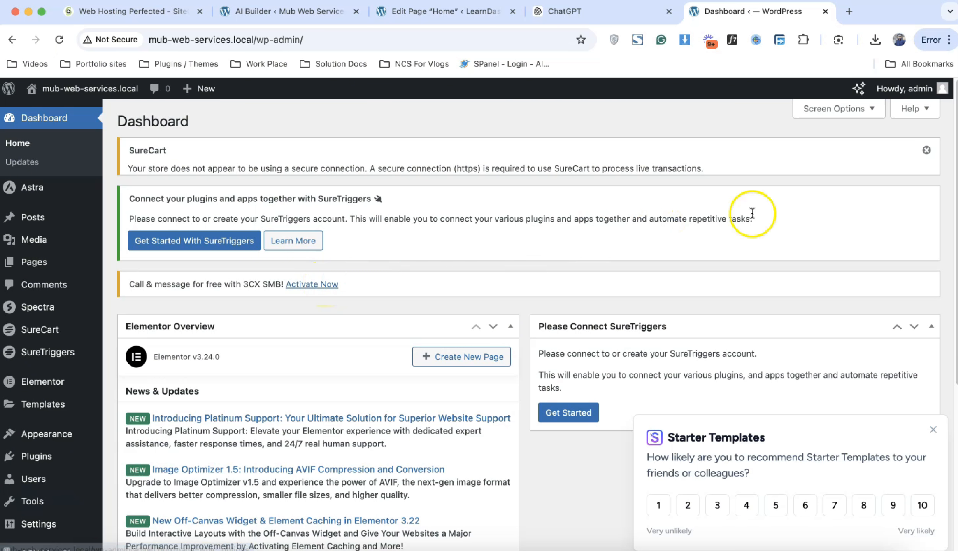
pyautogui.click(926, 154)
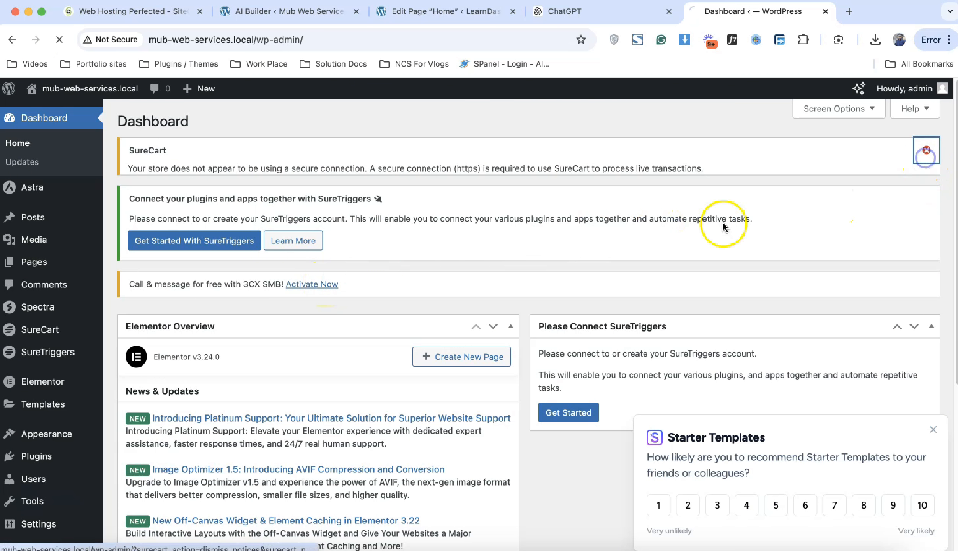
pyautogui.scroll(-3, 396, 342)
# Step: Go to Plugins > Installed Plugins
pyautogui.moveTo(58, 293)
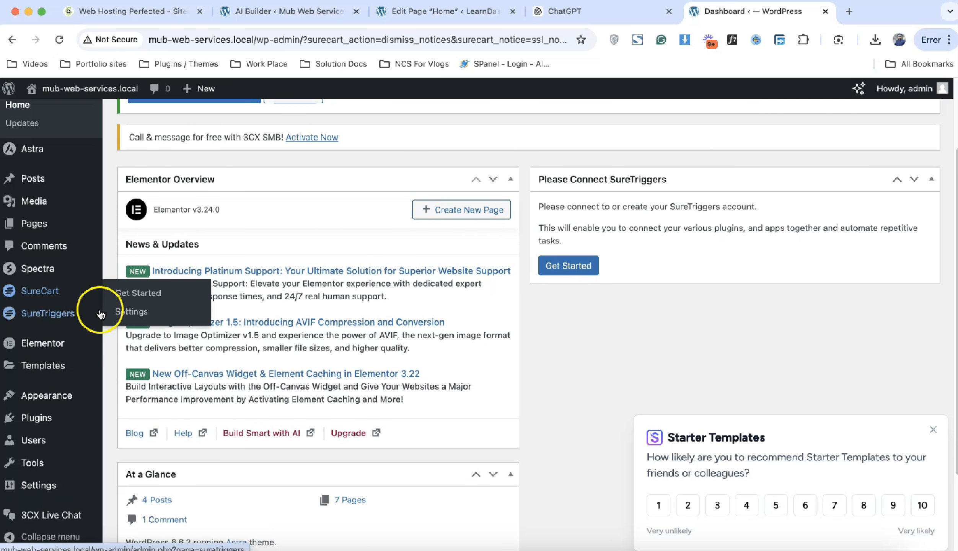
pyautogui.moveTo(78, 421)
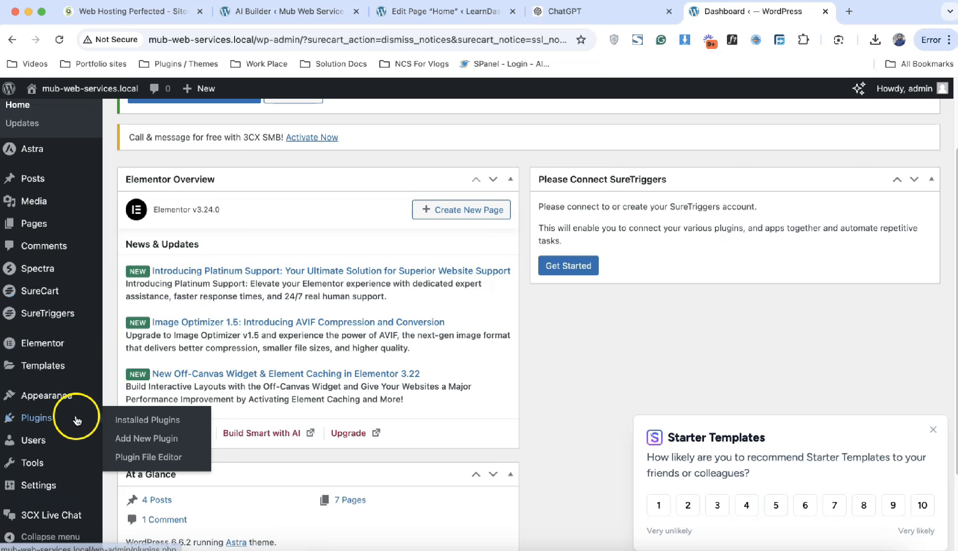
pyautogui.click(128, 420)
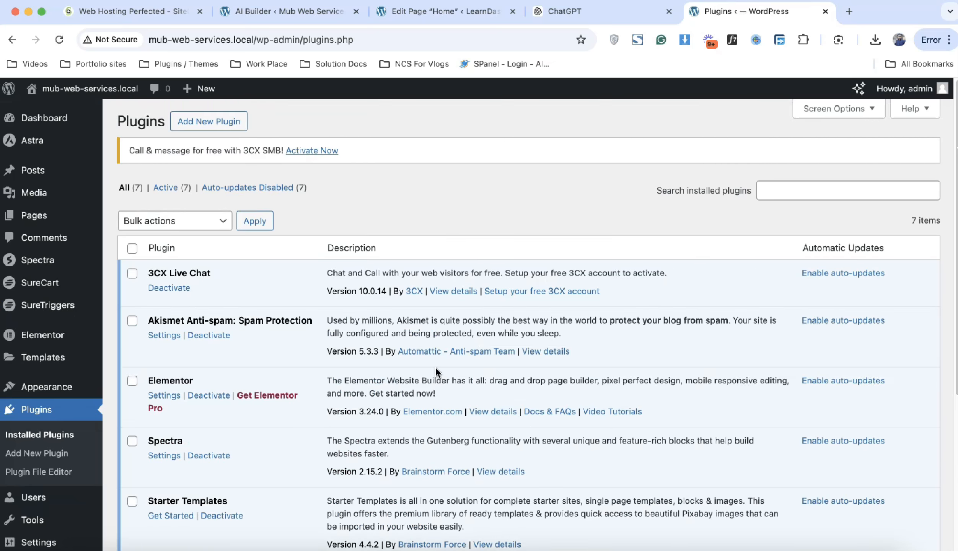
# Step: Highlight the 3CX Live Chat, Spectra, Starter Templates, SureCart and SureTriggers plugins in the installed list
pyautogui.scroll(-3, 436, 371)
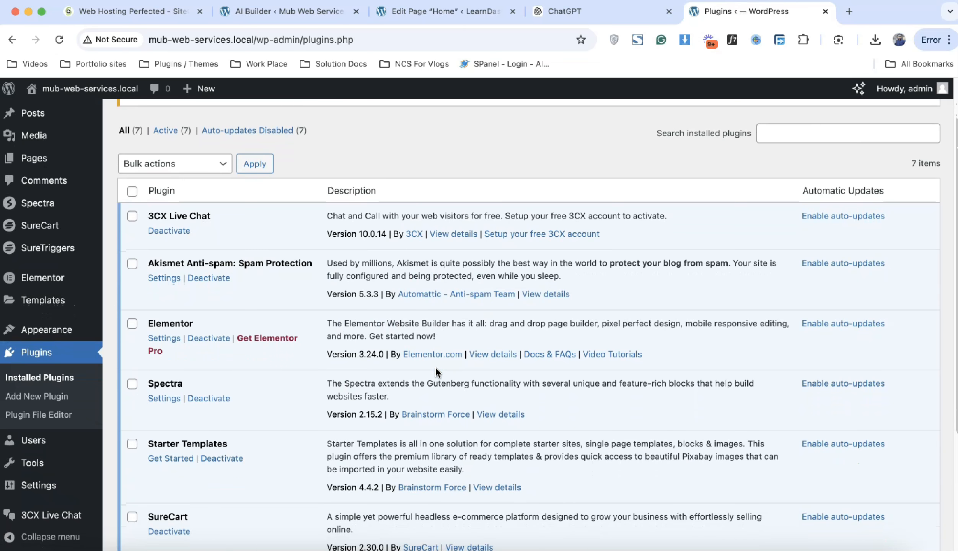
pyautogui.tripleClick(200, 217)
pyautogui.scroll(-5, 244, 357)
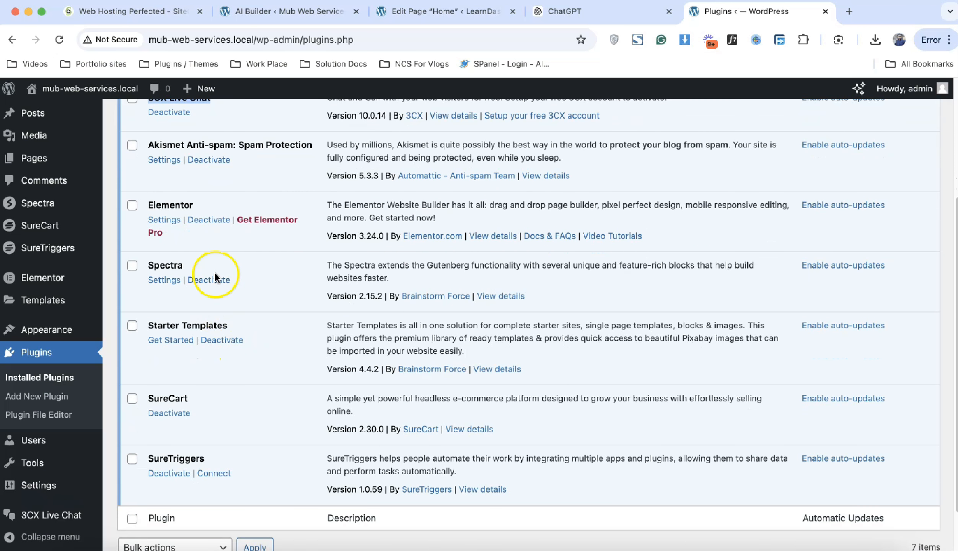
pyautogui.tripleClick(226, 268)
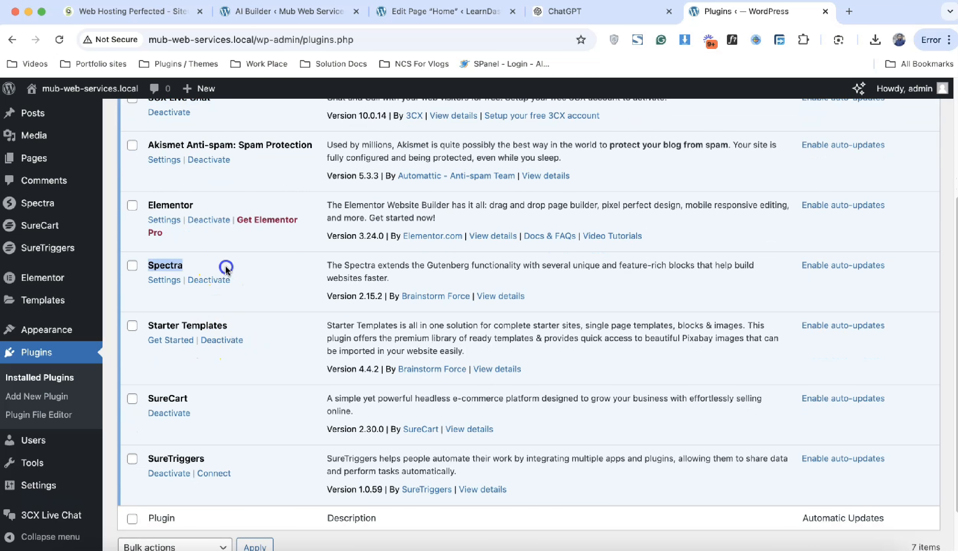
pyautogui.tripleClick(255, 327)
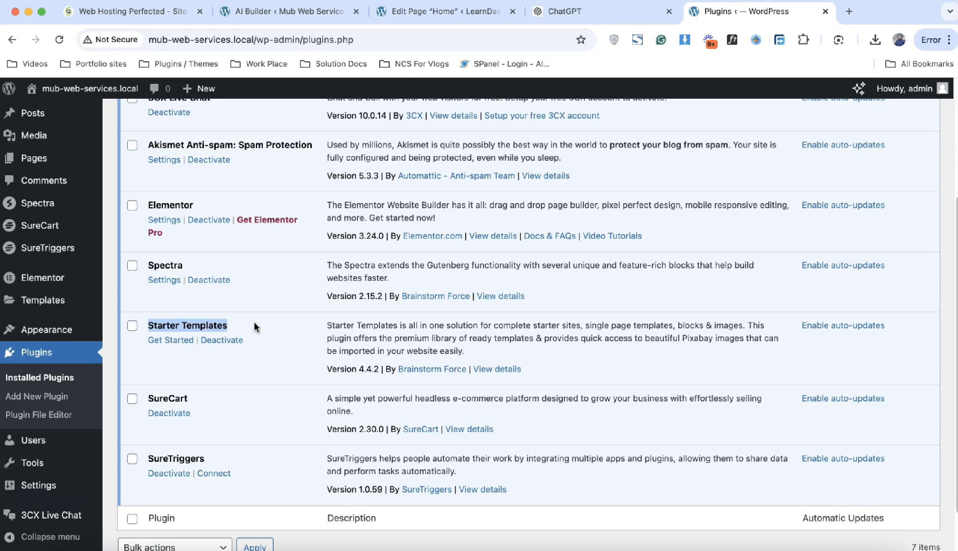
pyautogui.click(205, 404)
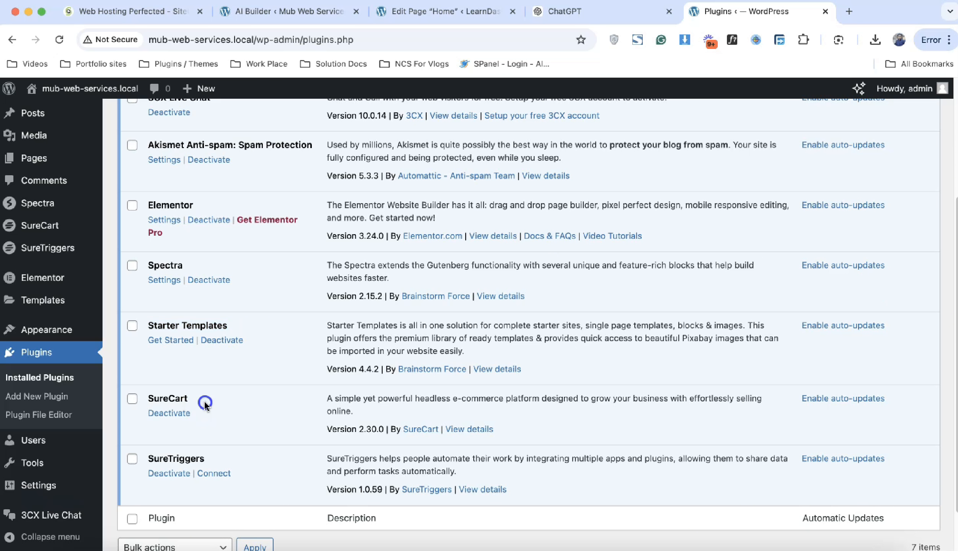
pyautogui.tripleClick(205, 404)
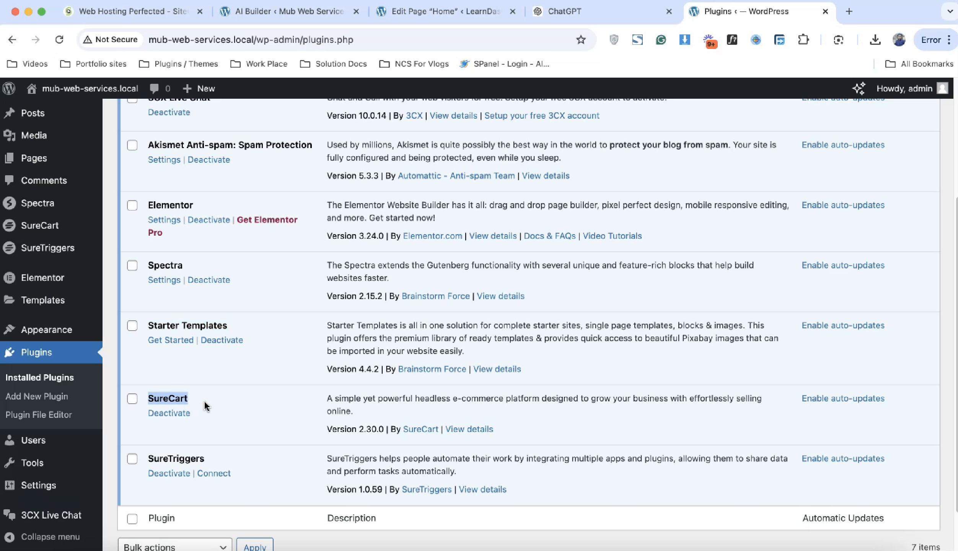
pyautogui.tripleClick(208, 457)
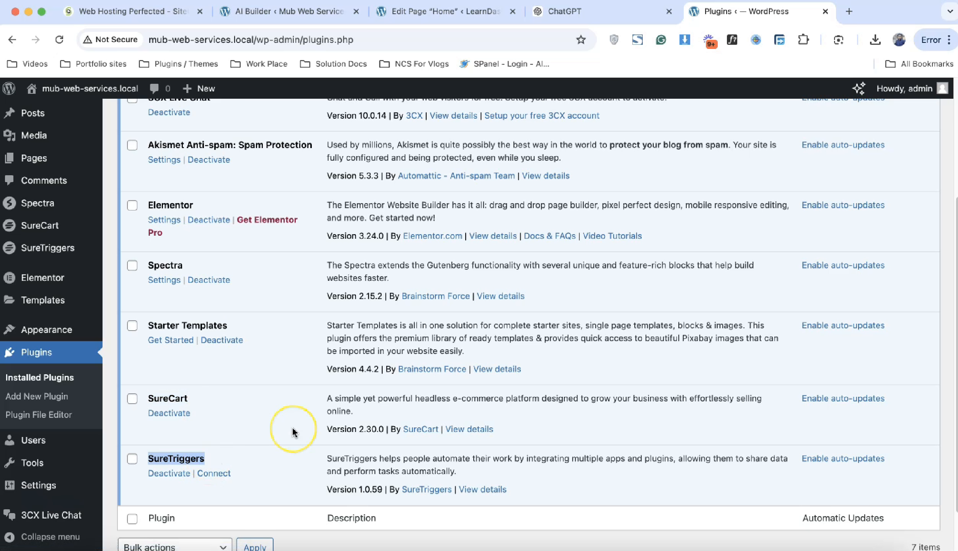
pyautogui.scroll(5, 293, 431)
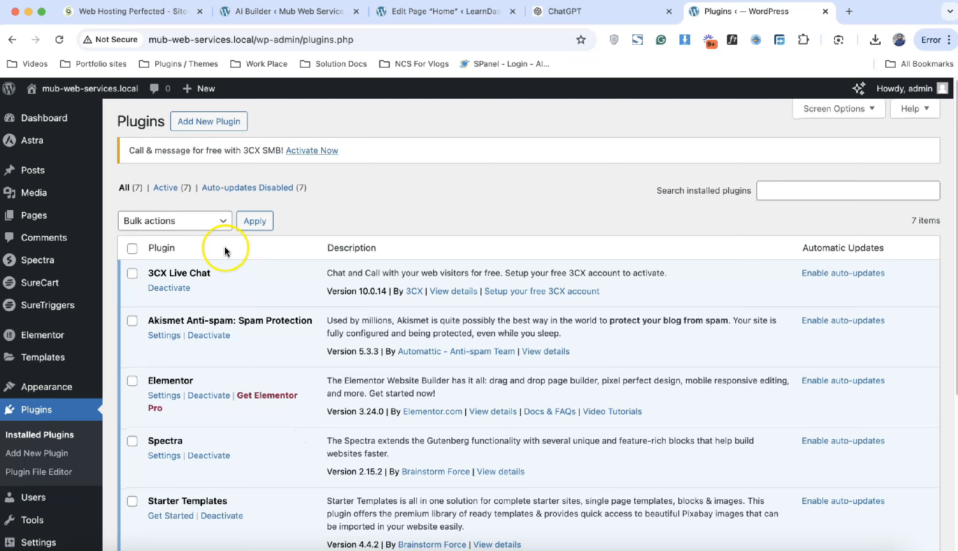
# Step: Visit the live site from the admin bar and scroll through its homepage sections
pyautogui.moveTo(109, 90)
pyautogui.click(106, 110)
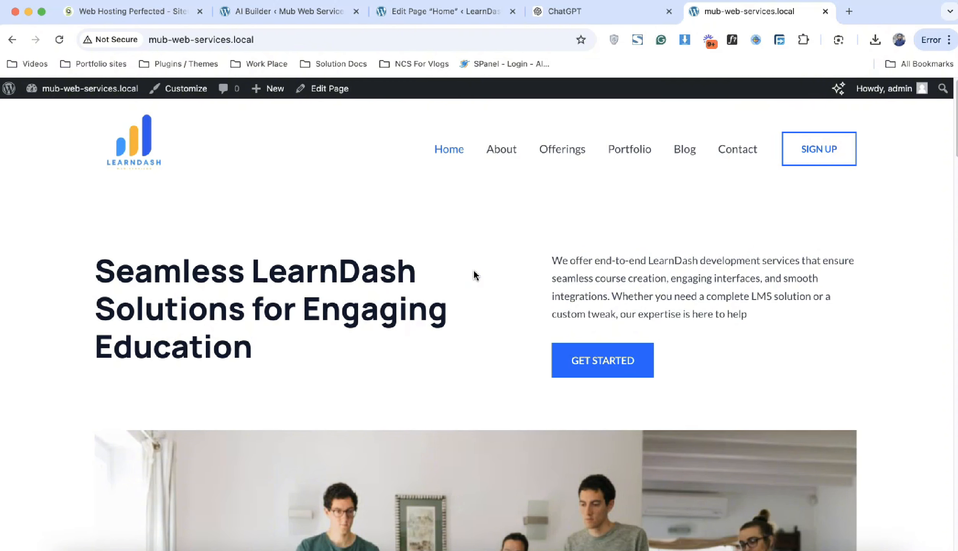
pyautogui.scroll(-4, 476, 275)
pyautogui.scroll(-20, 475, 275)
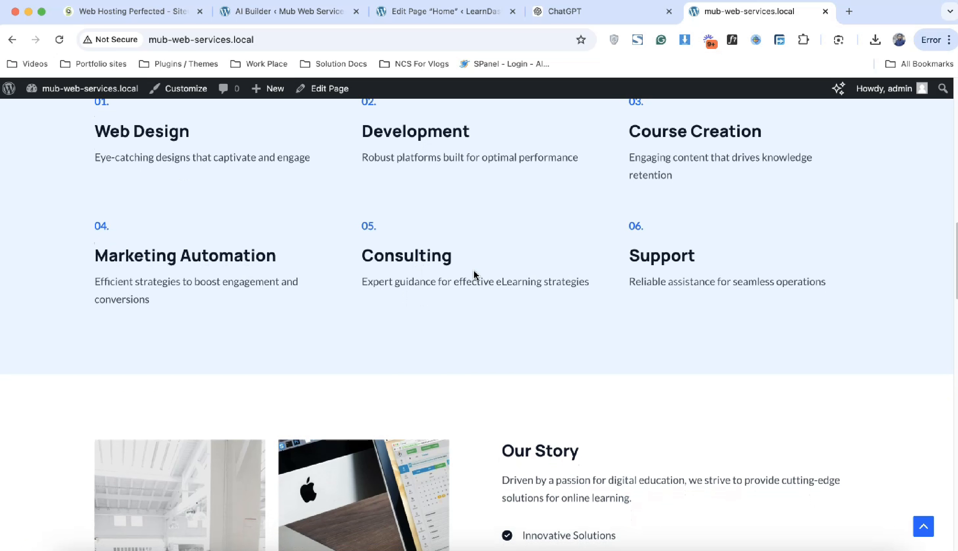
pyautogui.scroll(-10, 474, 275)
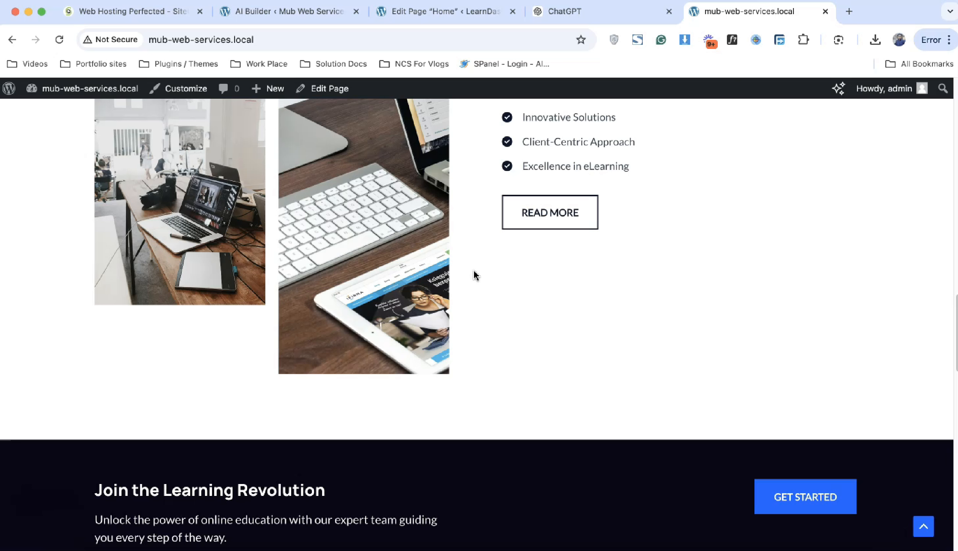
pyautogui.scroll(20, 474, 275)
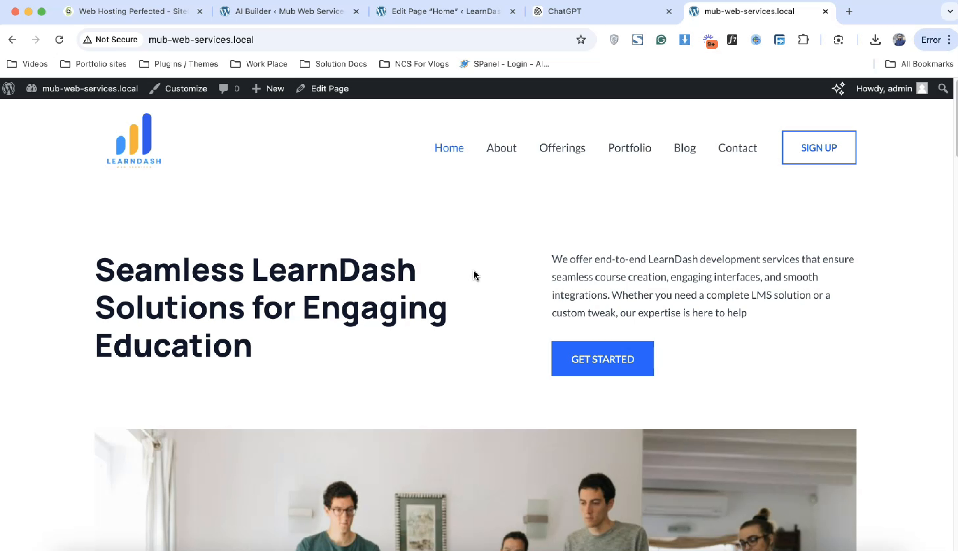
pyautogui.scroll(-1, 474, 273)
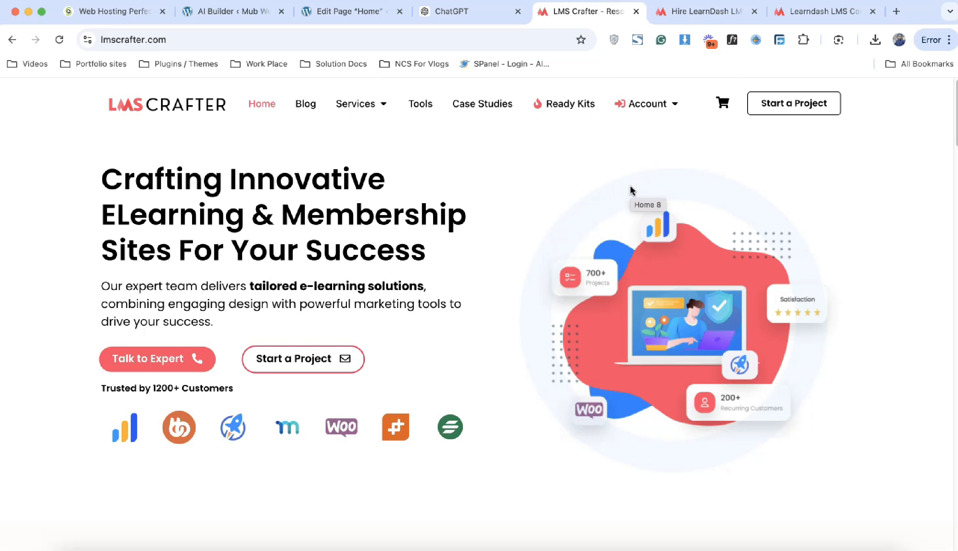
# Step: Scroll through the Hire LearnDash developer services page
pyautogui.click(698, 12)
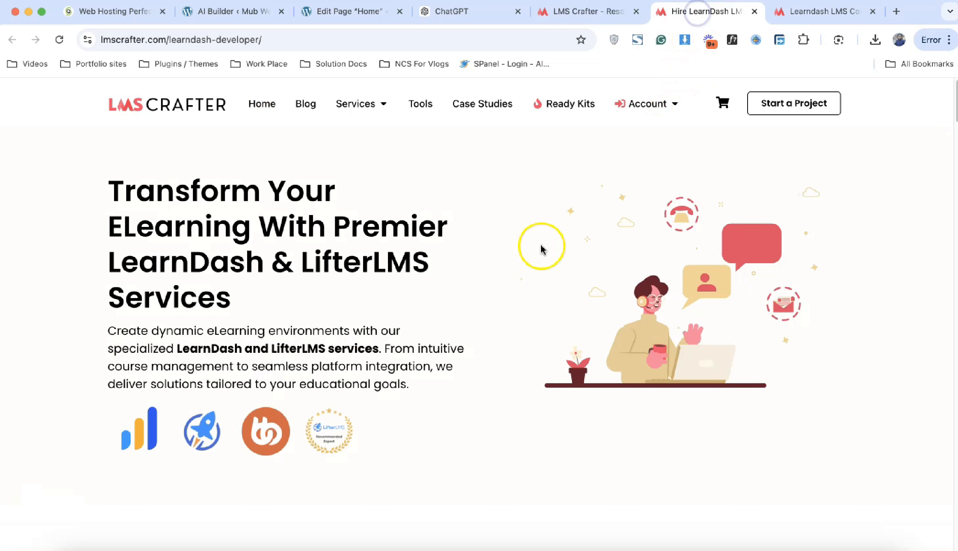
pyautogui.scroll(-8, 541, 250)
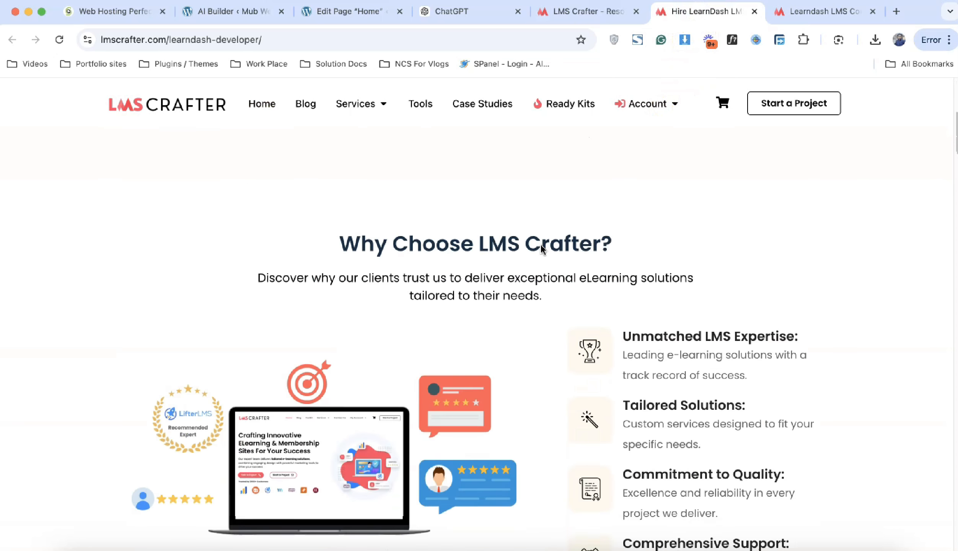
pyautogui.scroll(-15, 541, 250)
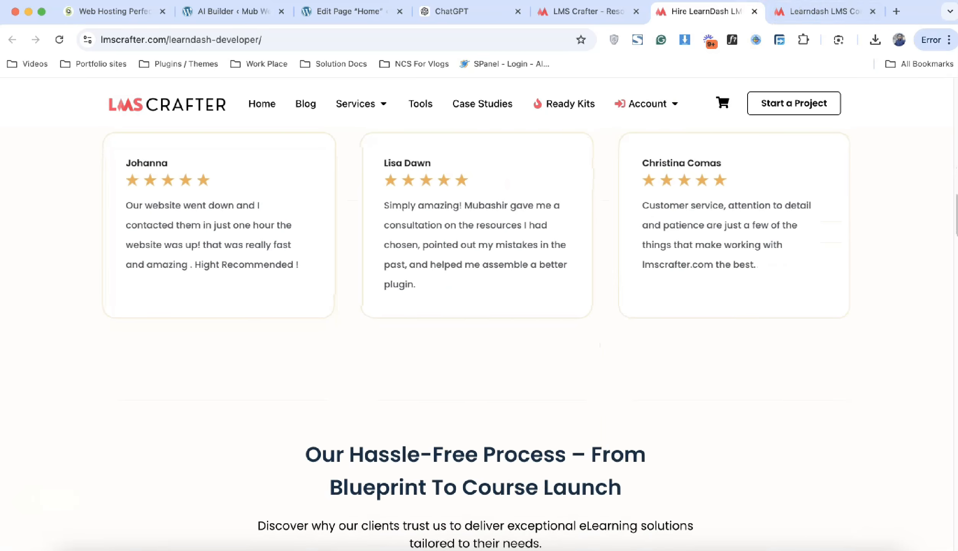
# Step: View the contact form on the Learndash LMS Consulting page
pyautogui.click(800, 12)
pyautogui.scroll(-20, 591, 325)
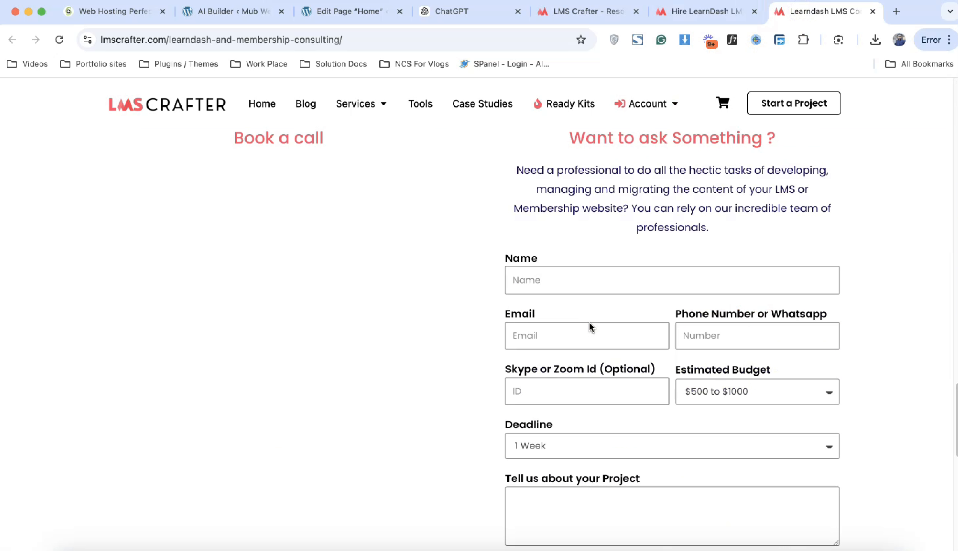
pyautogui.scroll(-6, 590, 327)
pyautogui.scroll(3, 591, 326)
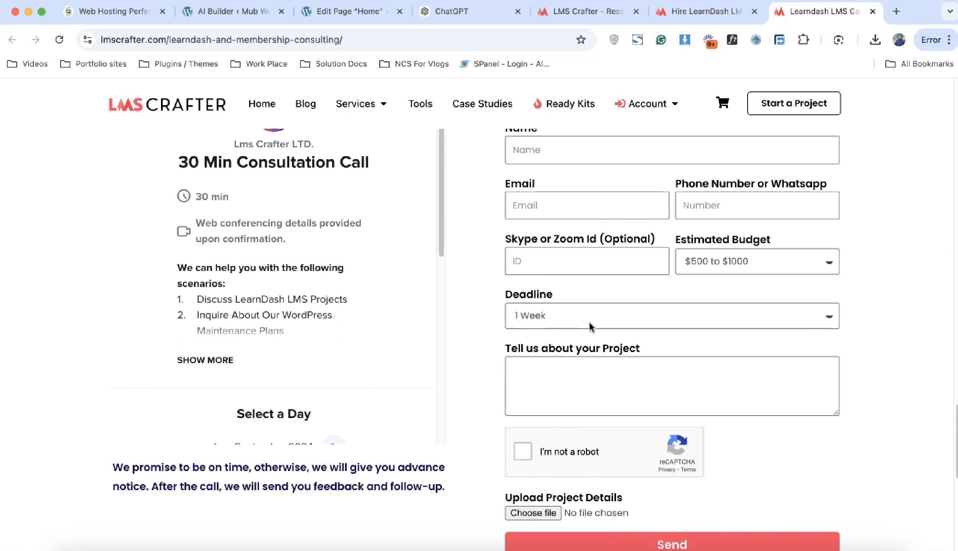
pyautogui.scroll(3, 591, 327)
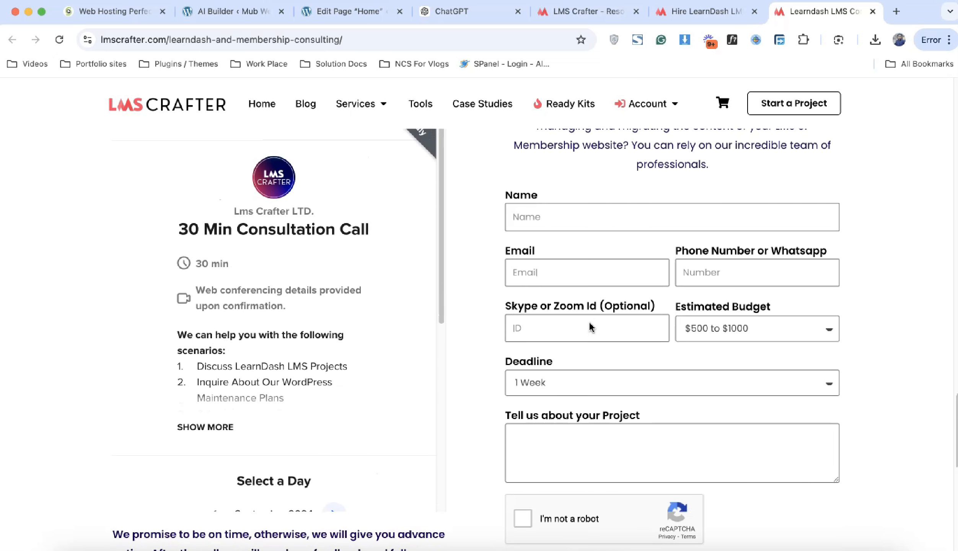
# Step: Go back to the Hire LearnDash page and scroll to its top
pyautogui.click(694, 23)
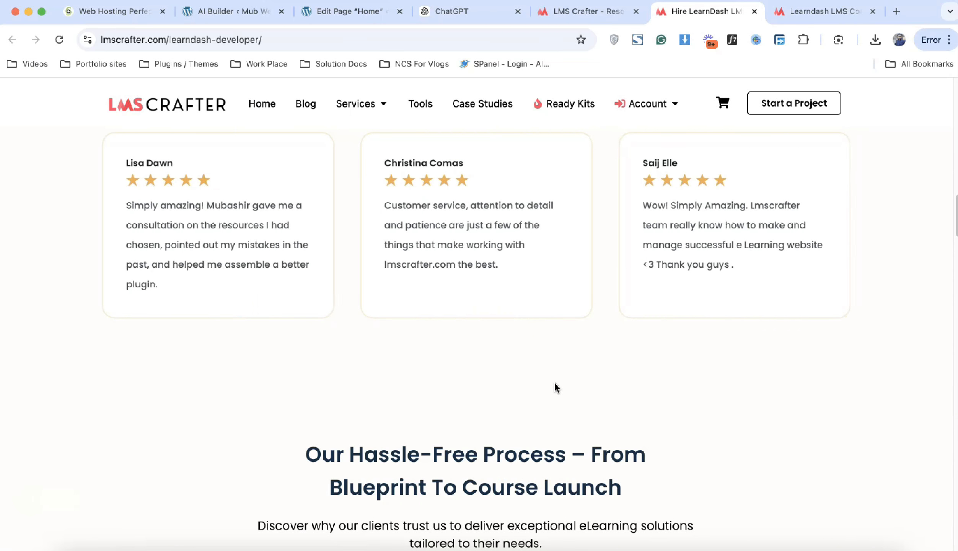
pyautogui.scroll(10, 556, 388)
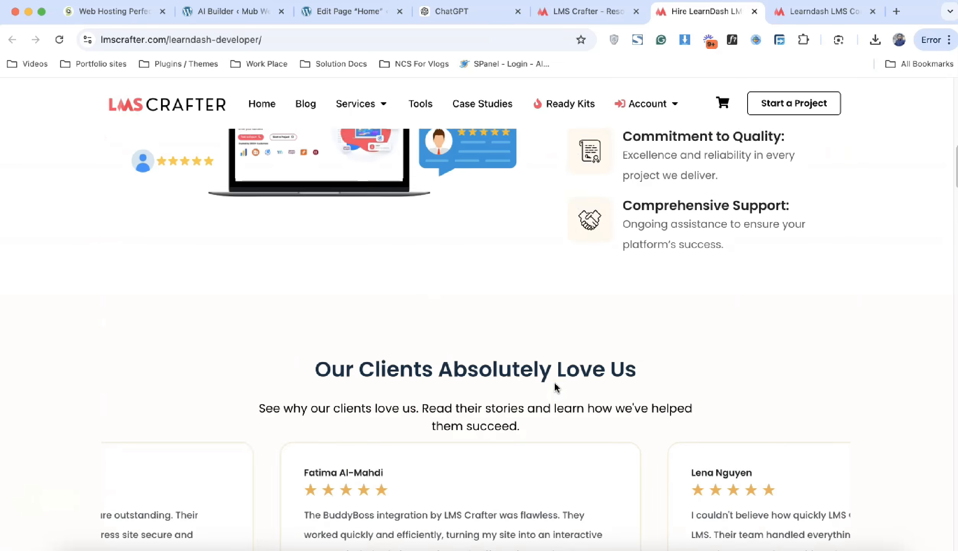
pyautogui.scroll(4, 556, 388)
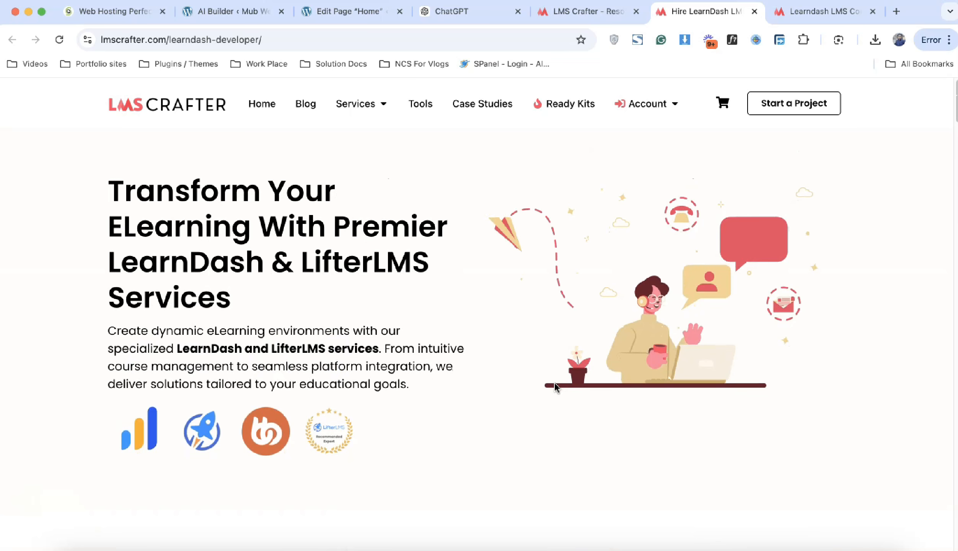